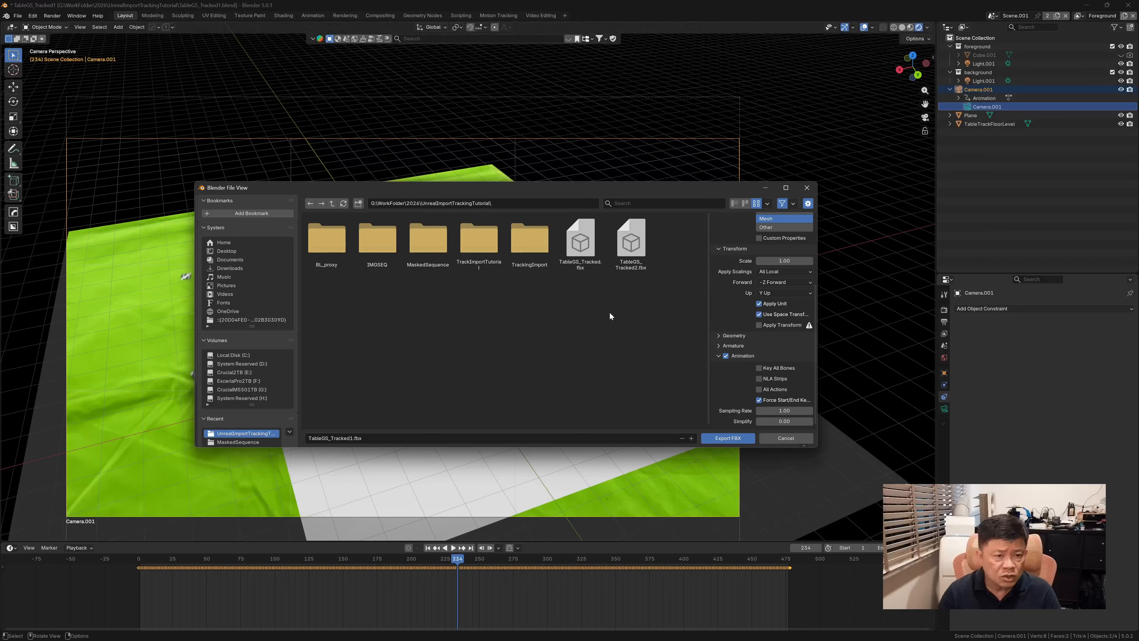
# Export the tracked scene as TableGS_Tracked3.fbx into the UnrealImportTrackingTutorial folder
pyautogui.click(632, 260)
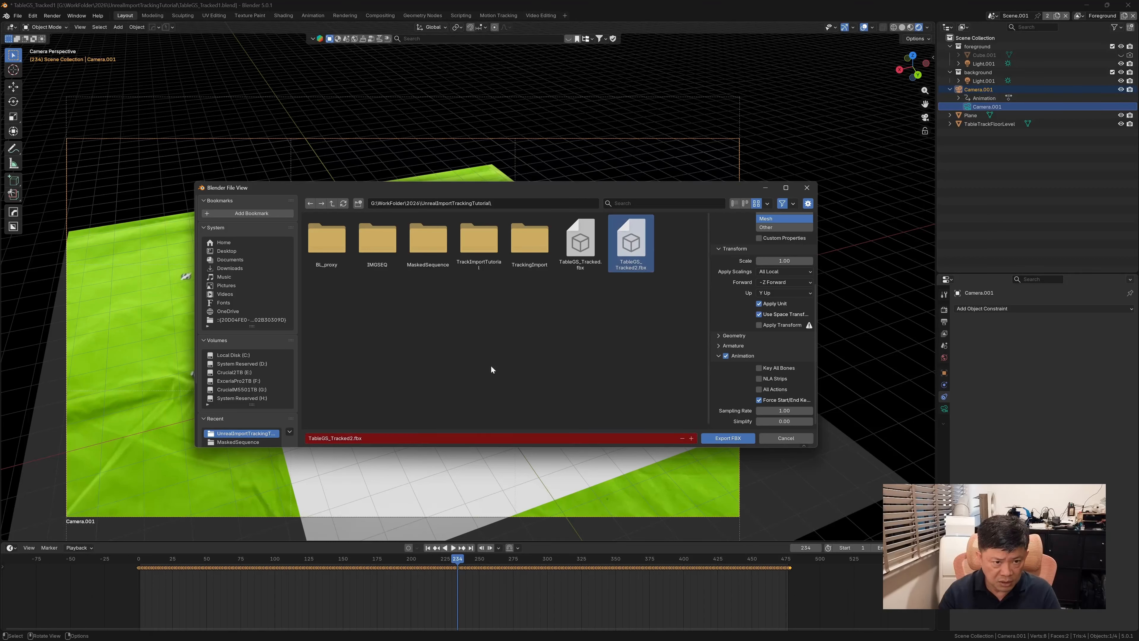
pyautogui.click(353, 439)
pyautogui.click(354, 438)
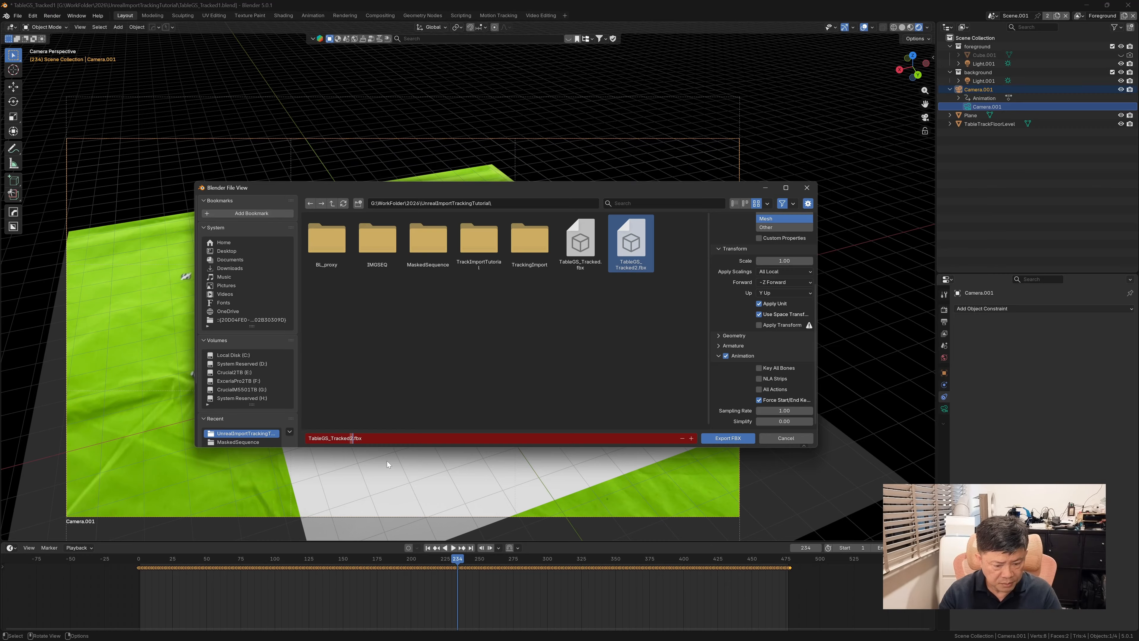
pyautogui.click(736, 439)
pyautogui.click(729, 438)
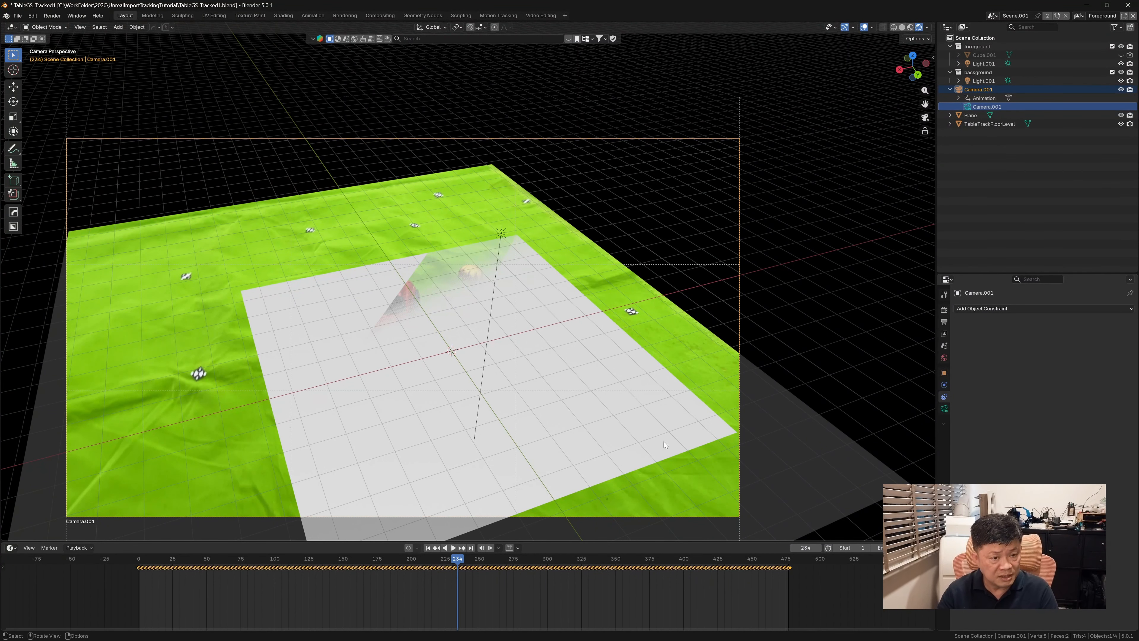
# Switch to Unreal Editor, open the project's Content folder and enlarge the viewport and asset browsing areas
pyautogui.click(1089, 7)
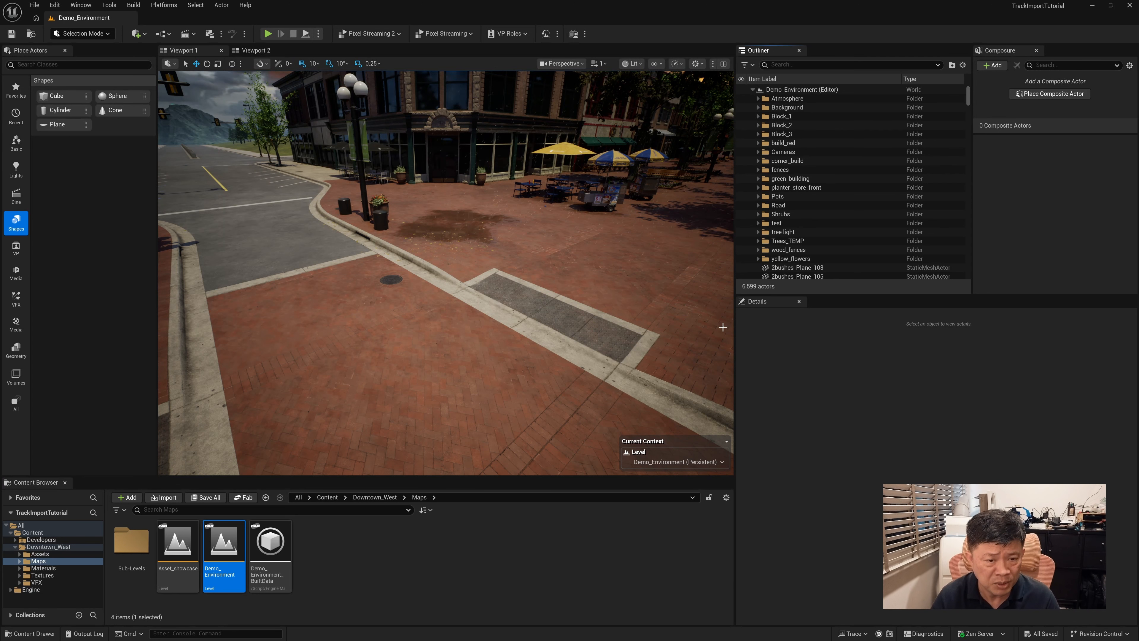
pyautogui.click(737, 332)
pyautogui.moveTo(737, 334); pyautogui.dragTo(803, 326)
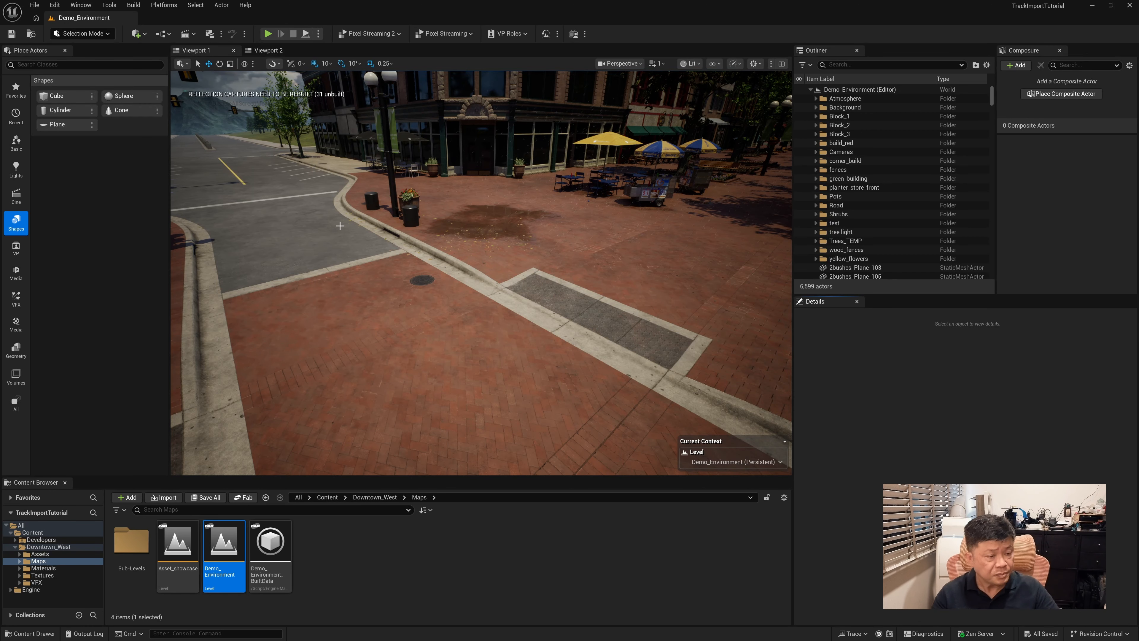
pyautogui.click(32, 532)
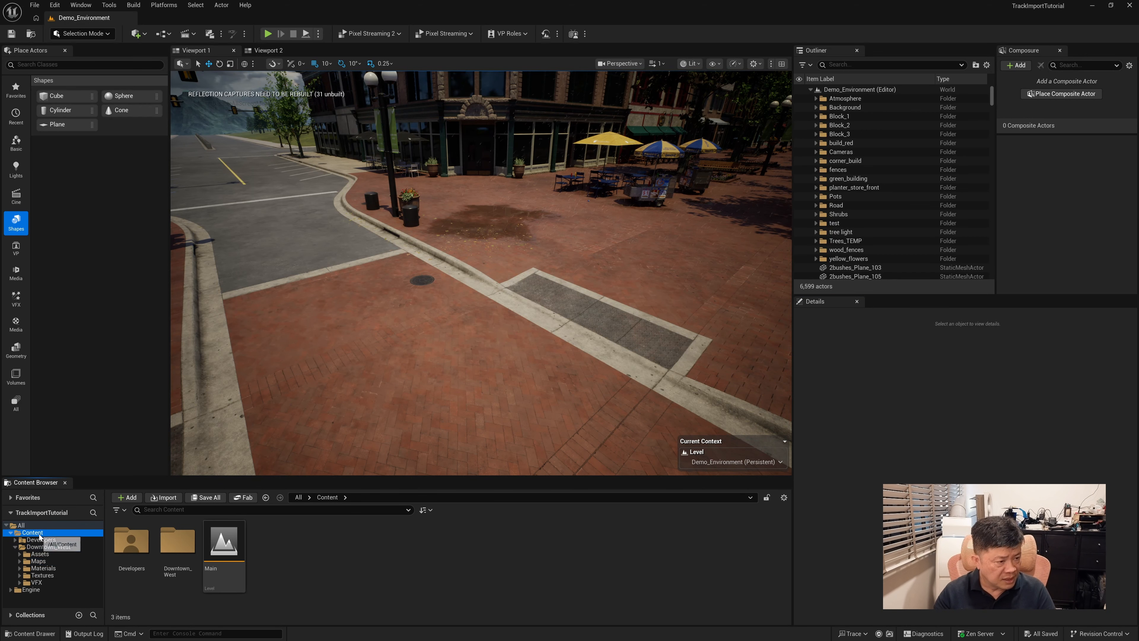
pyautogui.moveTo(344, 476); pyautogui.dragTo(336, 398)
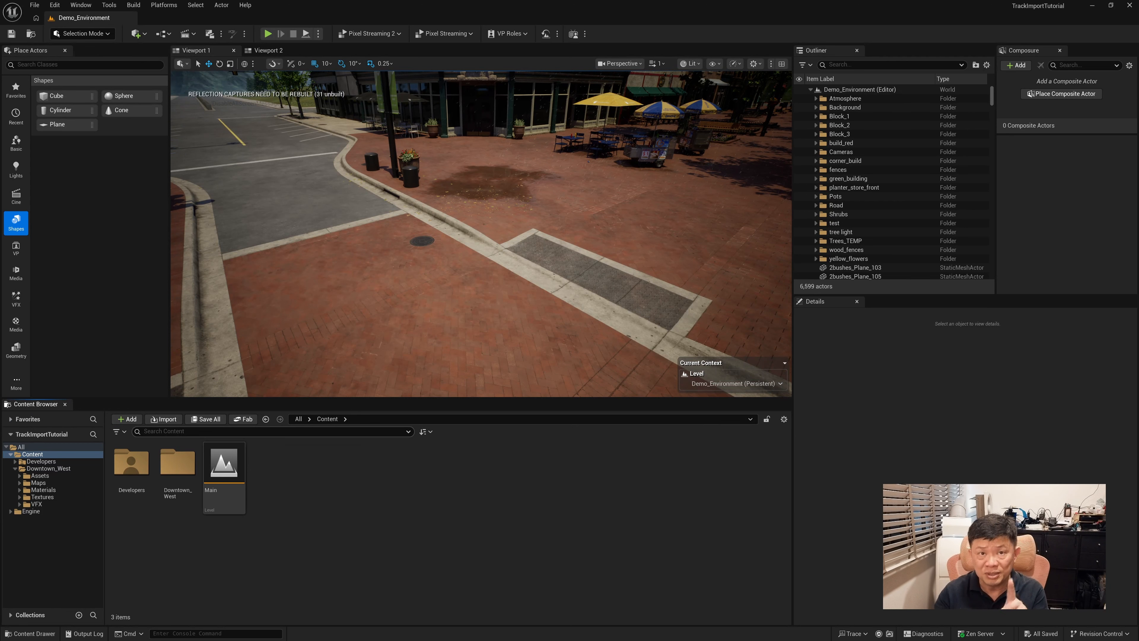
# Choose TableGS_Tracked3.fbx from the UnrealImportTrackingTutorial folder for import into the Content folder
pyautogui.rightClick(333, 479)
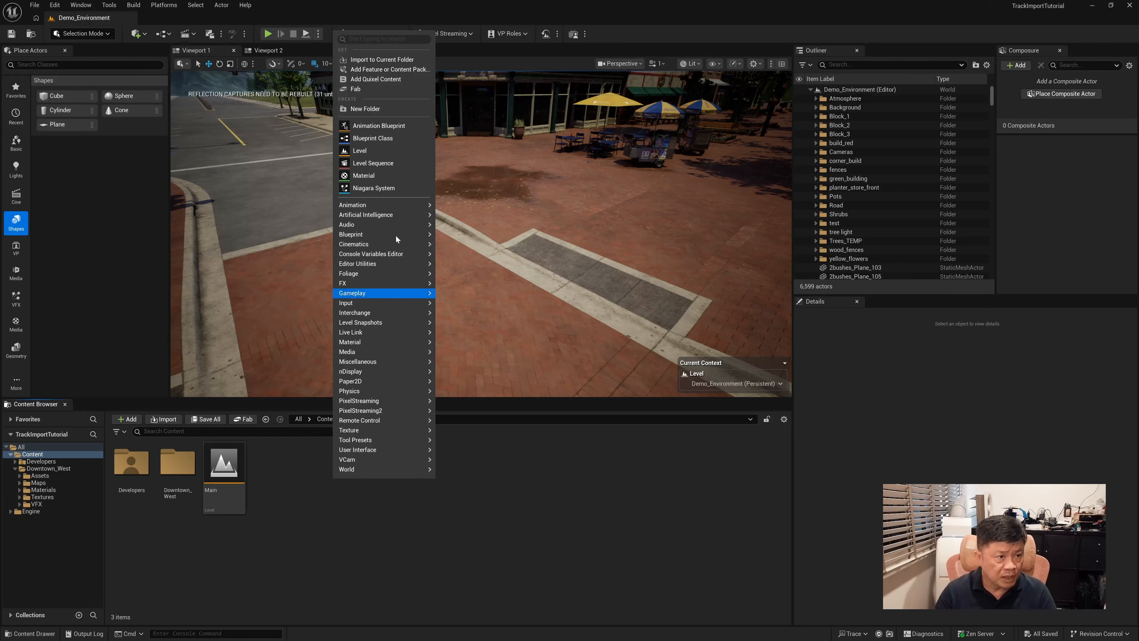
pyautogui.click(385, 60)
pyautogui.moveTo(341, 12); pyautogui.dragTo(554, 130)
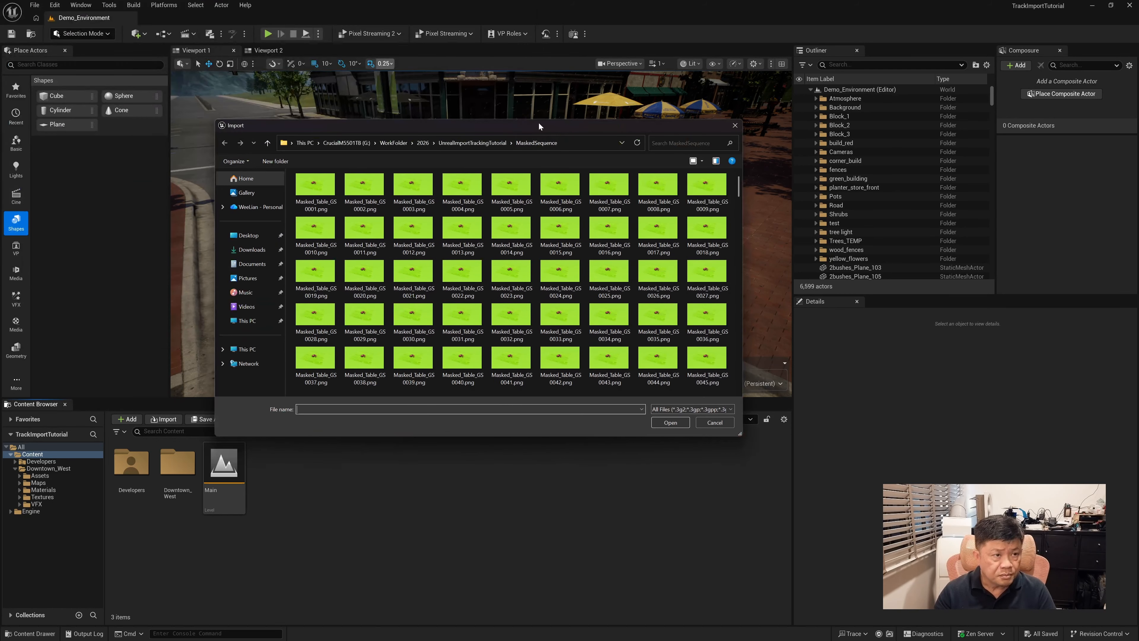
pyautogui.click(454, 144)
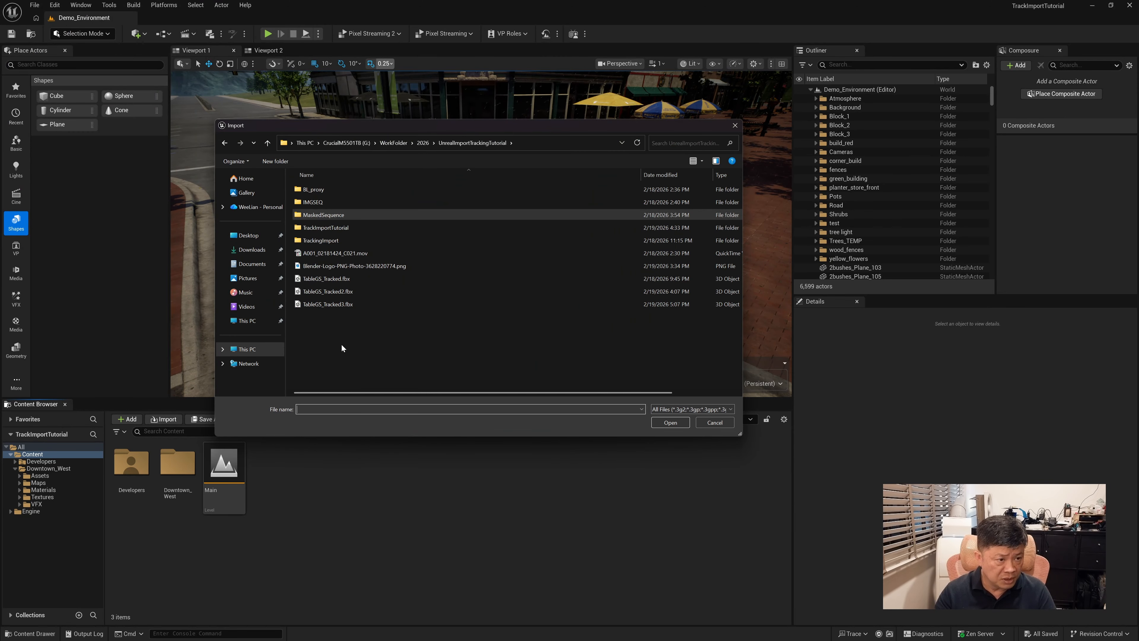
pyautogui.click(340, 304)
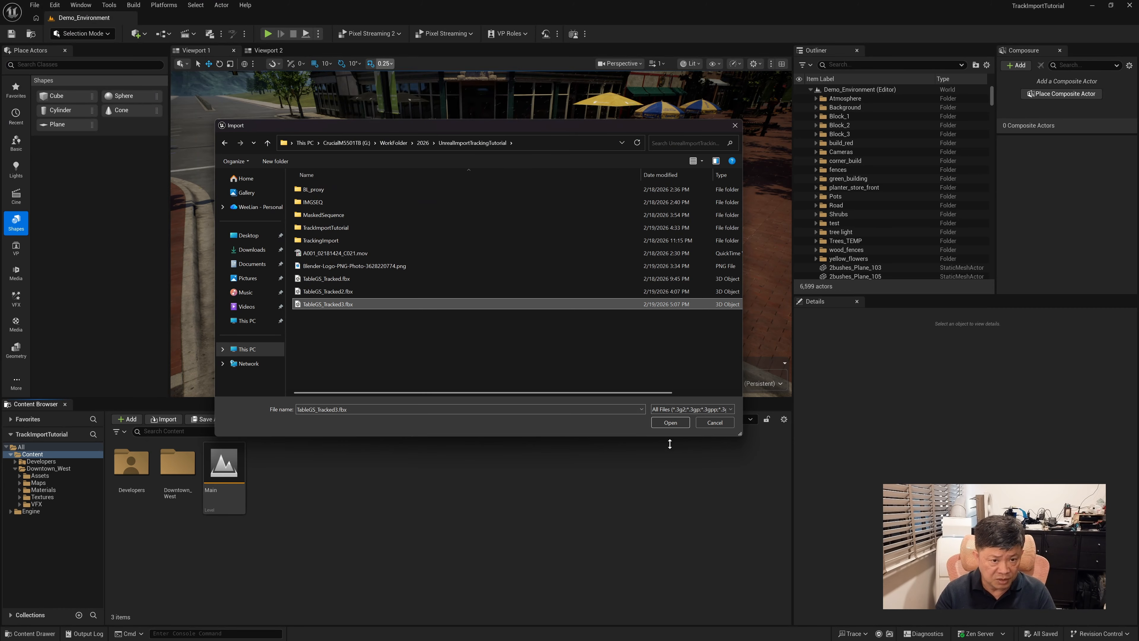
pyautogui.click(669, 422)
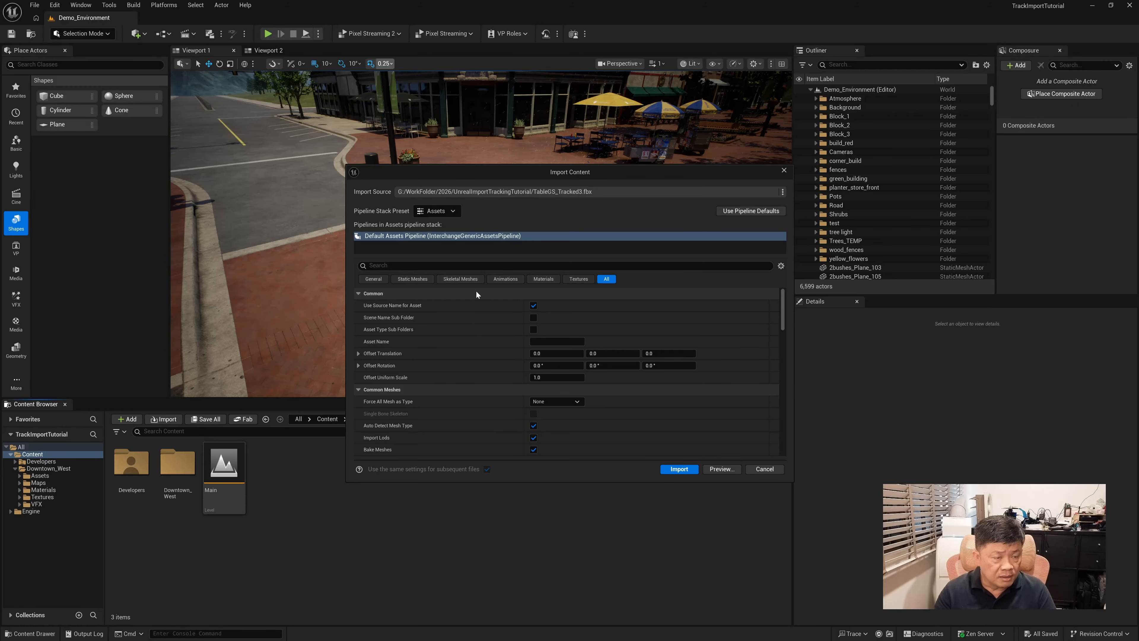
# Force all meshes to the Static Mesh type and import the FBX
pyautogui.click(413, 282)
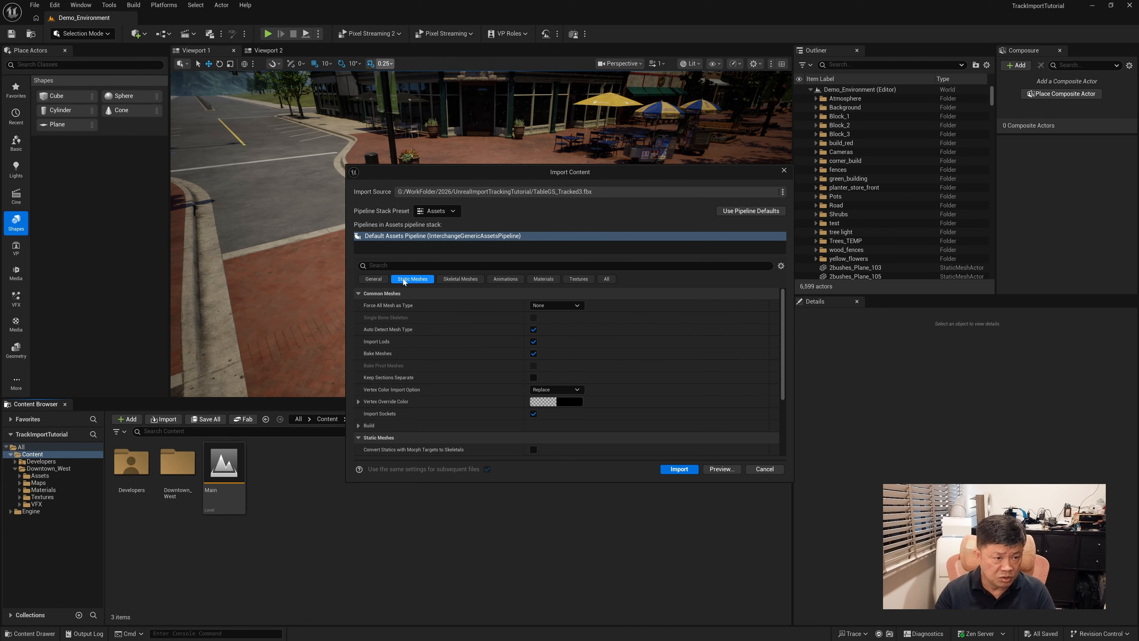
pyautogui.click(556, 305)
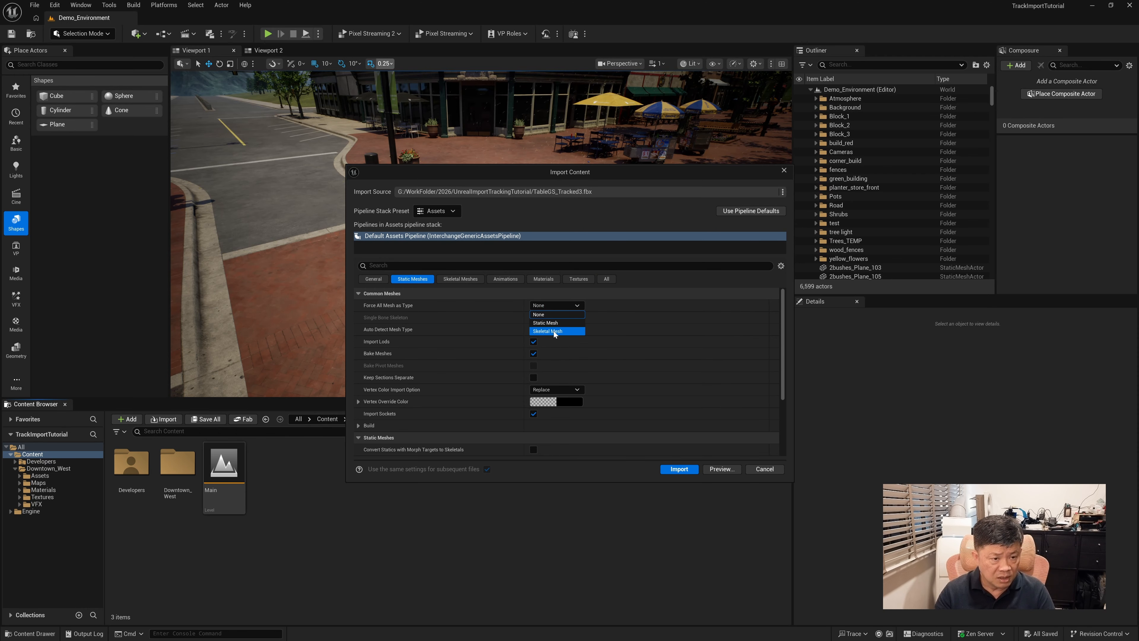
pyautogui.click(557, 332)
pyautogui.click(561, 306)
pyautogui.click(545, 323)
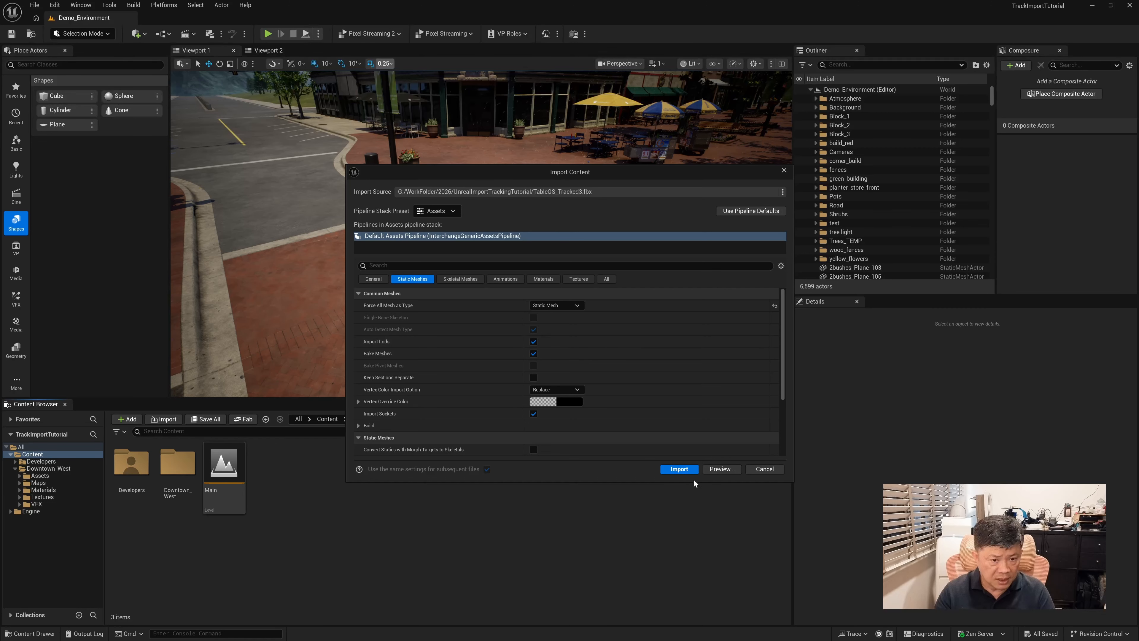
pyautogui.click(670, 469)
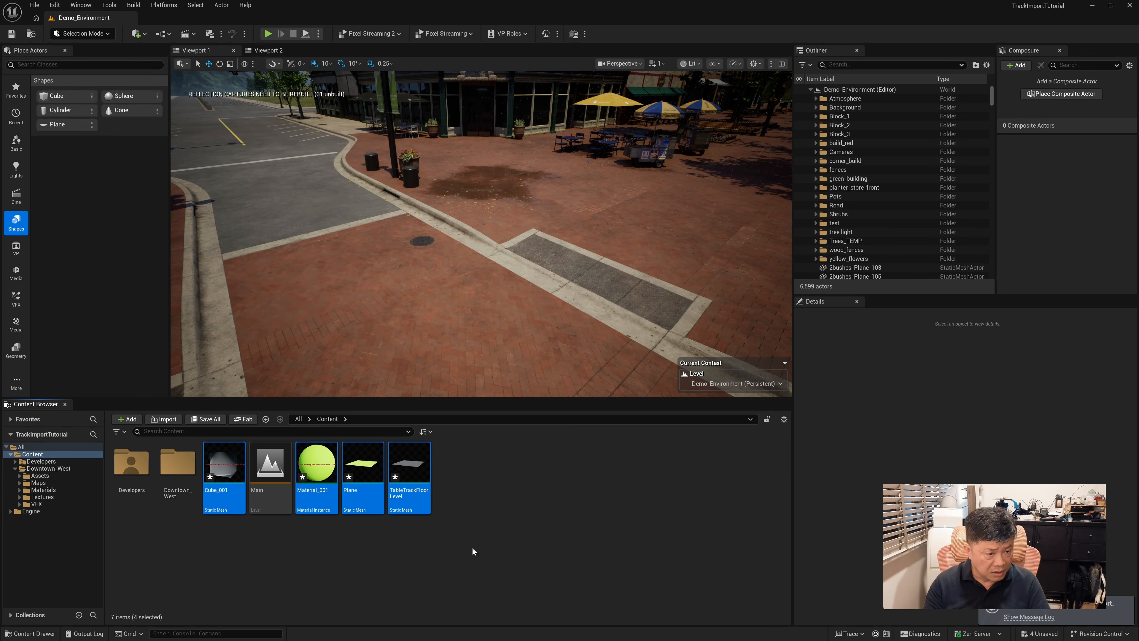
# Place the TableTrackFloorLevel mesh in the level and reset its location to 0, 0, 0
pyautogui.click(400, 480)
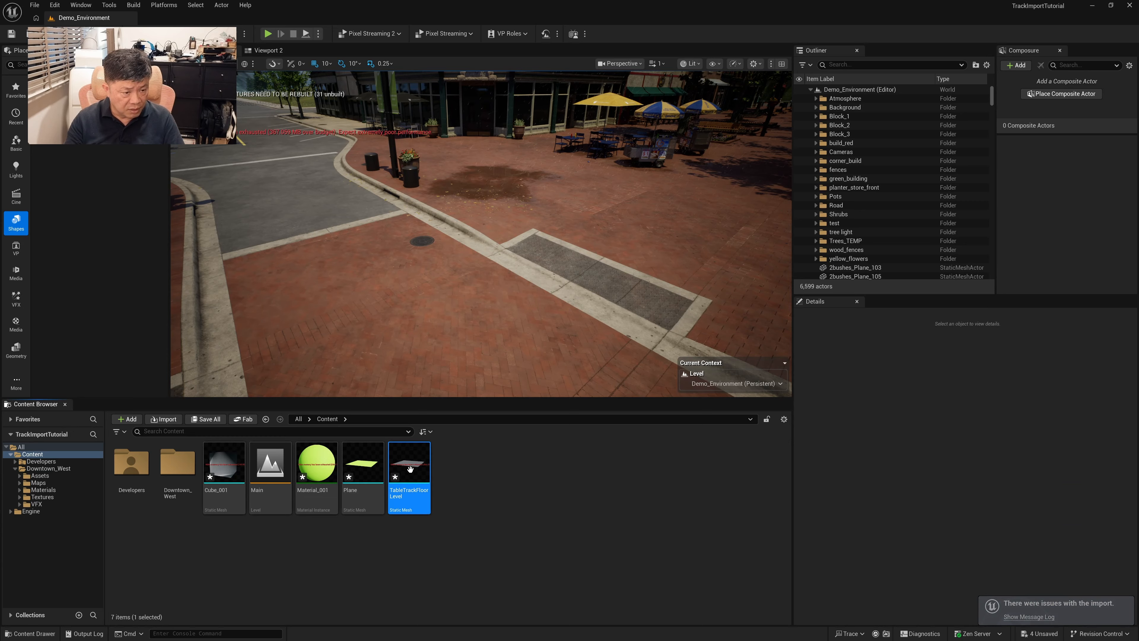
pyautogui.moveTo(409, 466)
pyautogui.moveTo(410, 466); pyautogui.dragTo(492, 255)
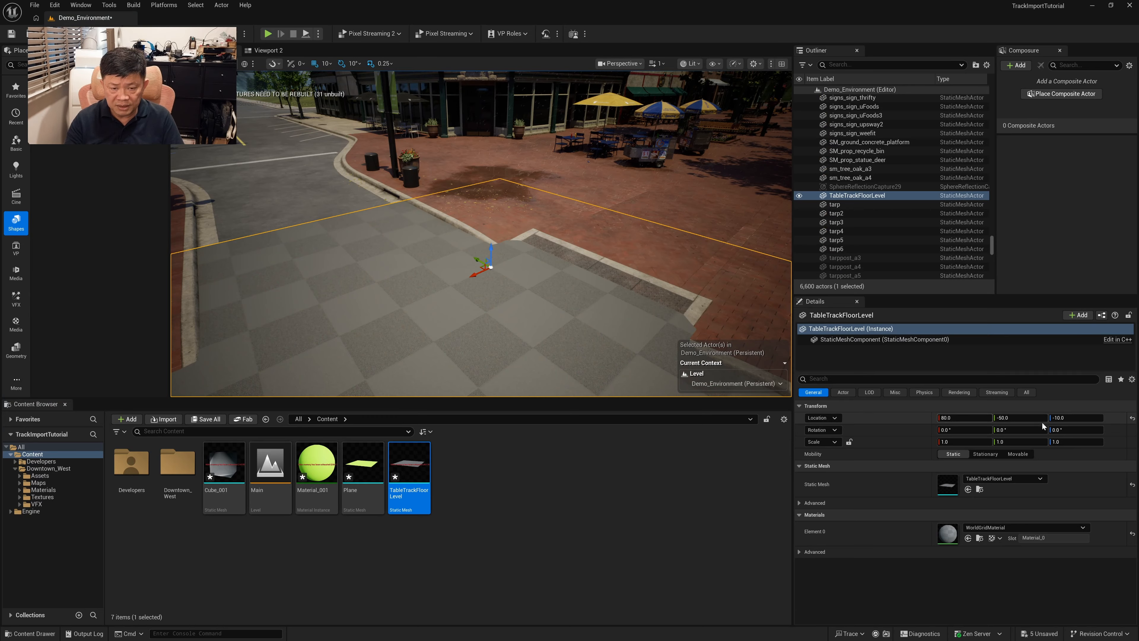
pyautogui.click(1132, 419)
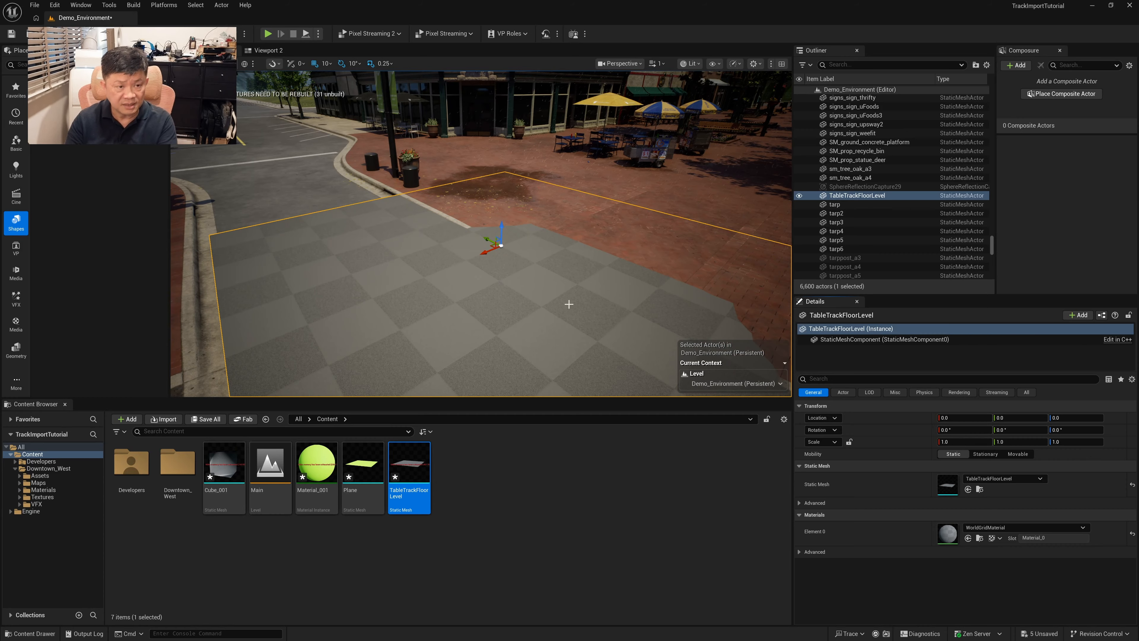
# Scale the TableTrackFloorLevel actor uniformly down to 0.25
pyautogui.press('e')
pyautogui.press('r')
pyautogui.moveTo(502, 246); pyautogui.dragTo(483, 258)
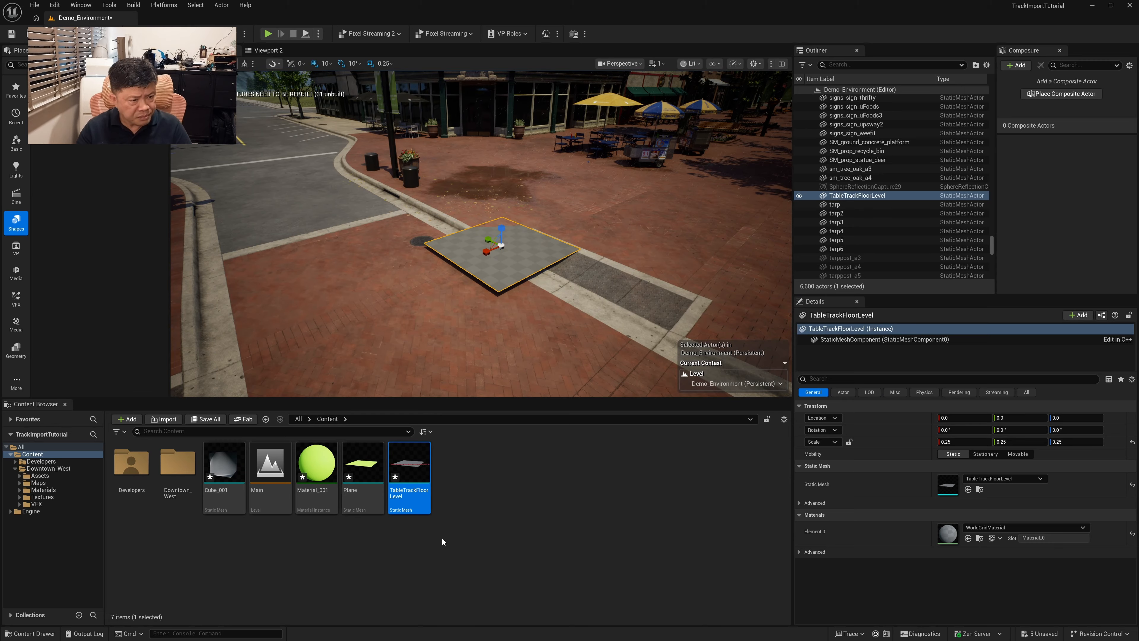
# Delete the imported Plane, Material_001 and Cube_001 assets from the Content folder
pyautogui.click(384, 492)
pyautogui.keyDown('ctrl'); pyautogui.click(316, 475); pyautogui.keyUp('ctrl')
pyautogui.keyDown('ctrl'); pyautogui.click(224, 476); pyautogui.keyUp('ctrl')
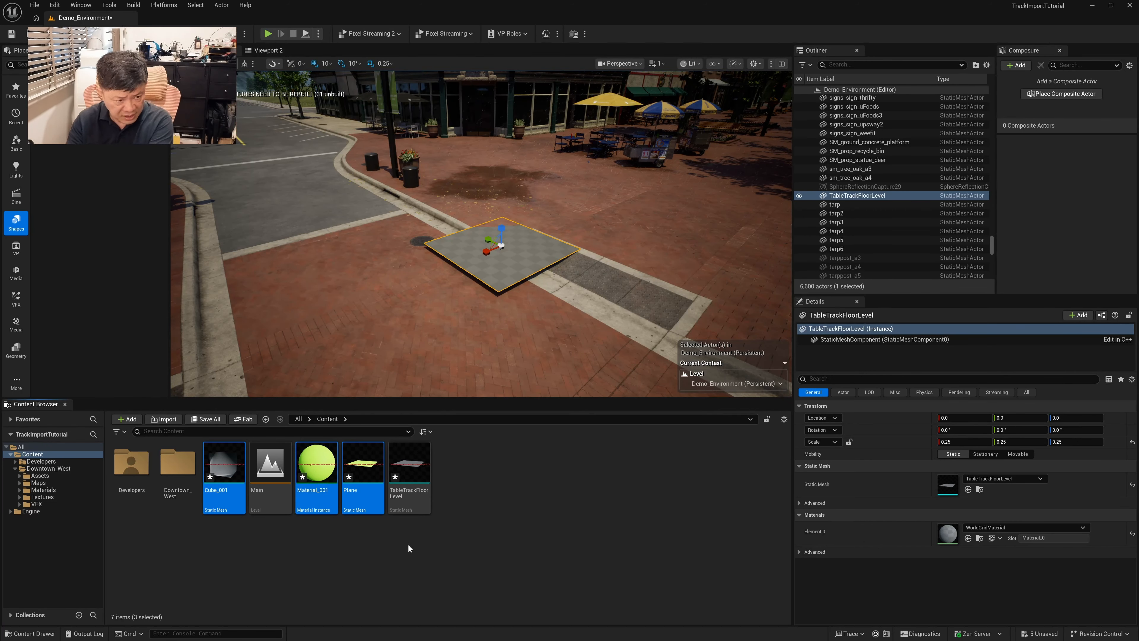
pyautogui.press('Delete')
pyautogui.click(531, 471)
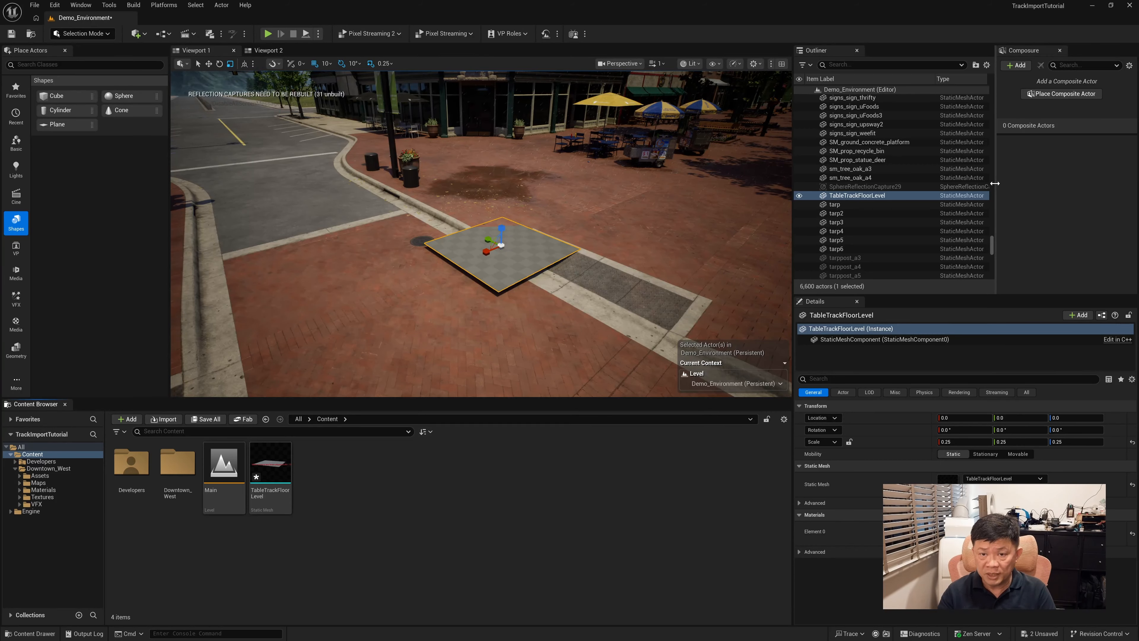
# Close and reopen the Virtual Production Composure panel, docking it together with the Outliner
pyautogui.moveTo(996, 183); pyautogui.dragTo(932, 182)
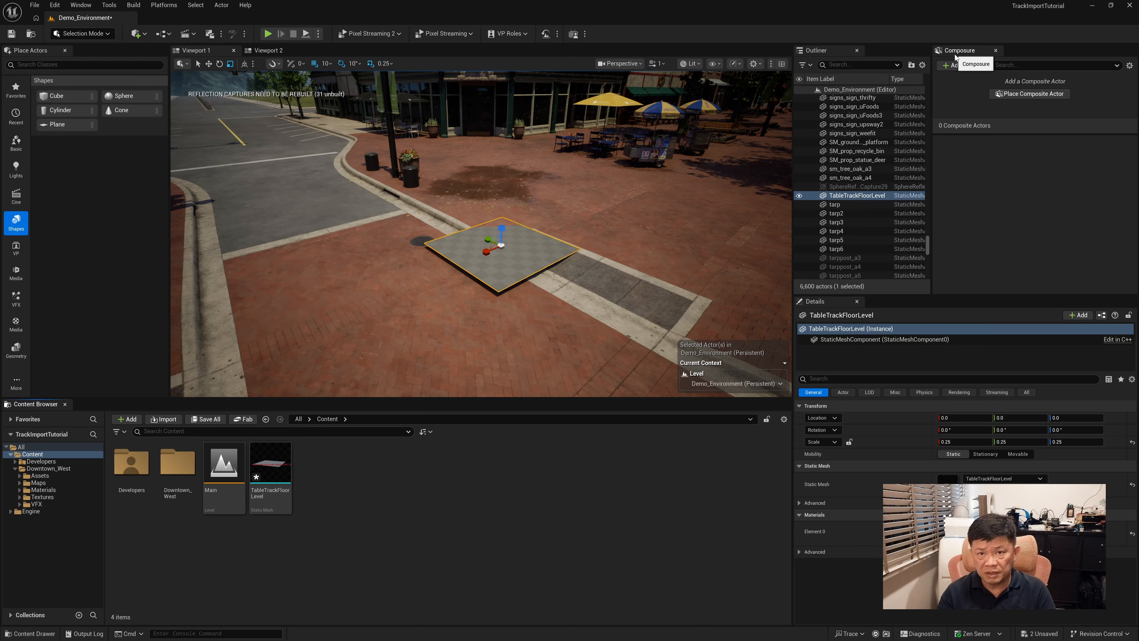
pyautogui.click(995, 50)
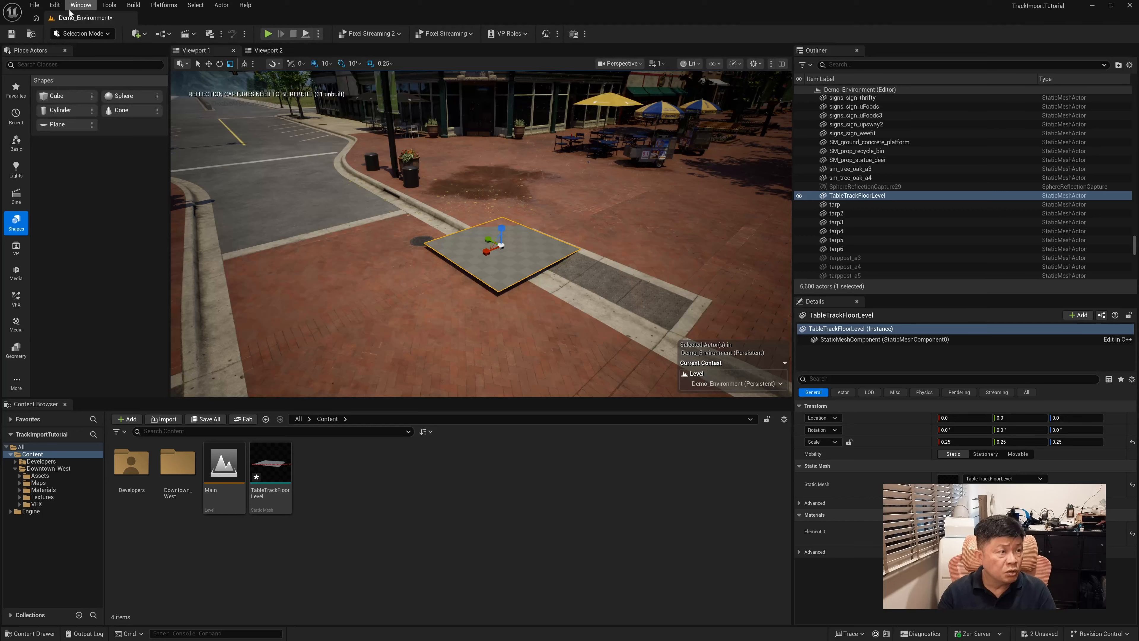
pyautogui.click(88, 7)
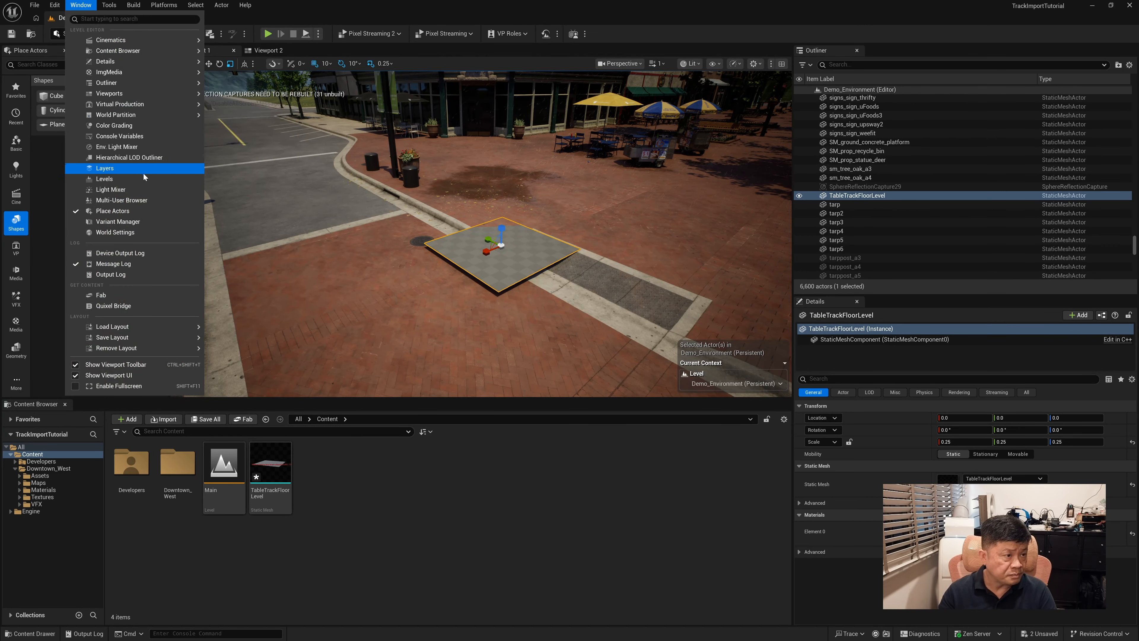
pyautogui.moveTo(131, 106)
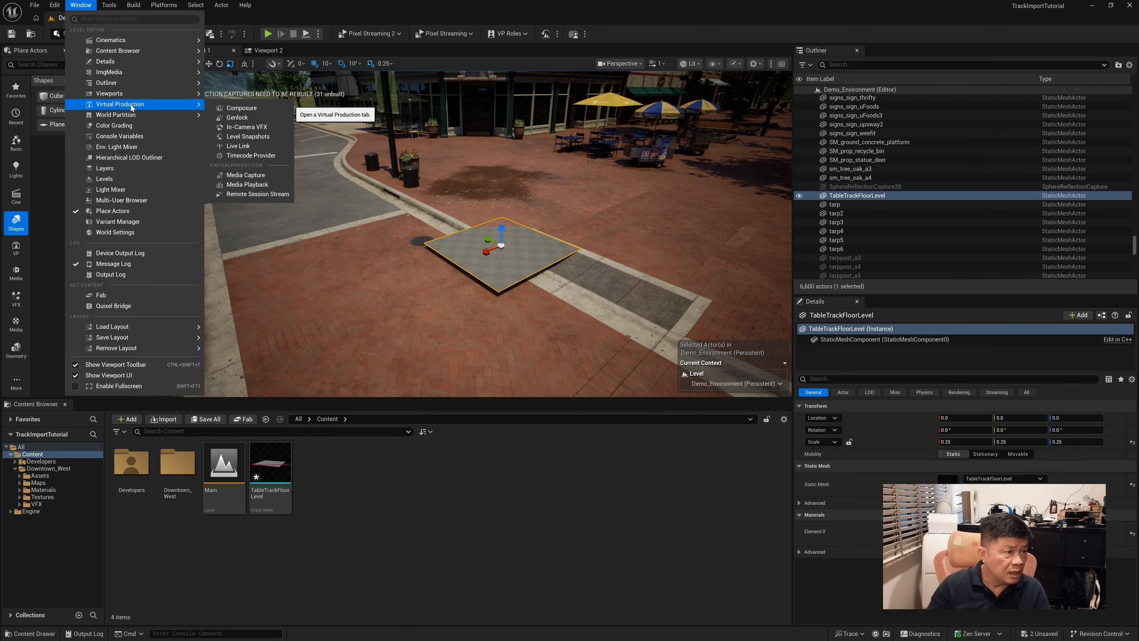
pyautogui.click(241, 107)
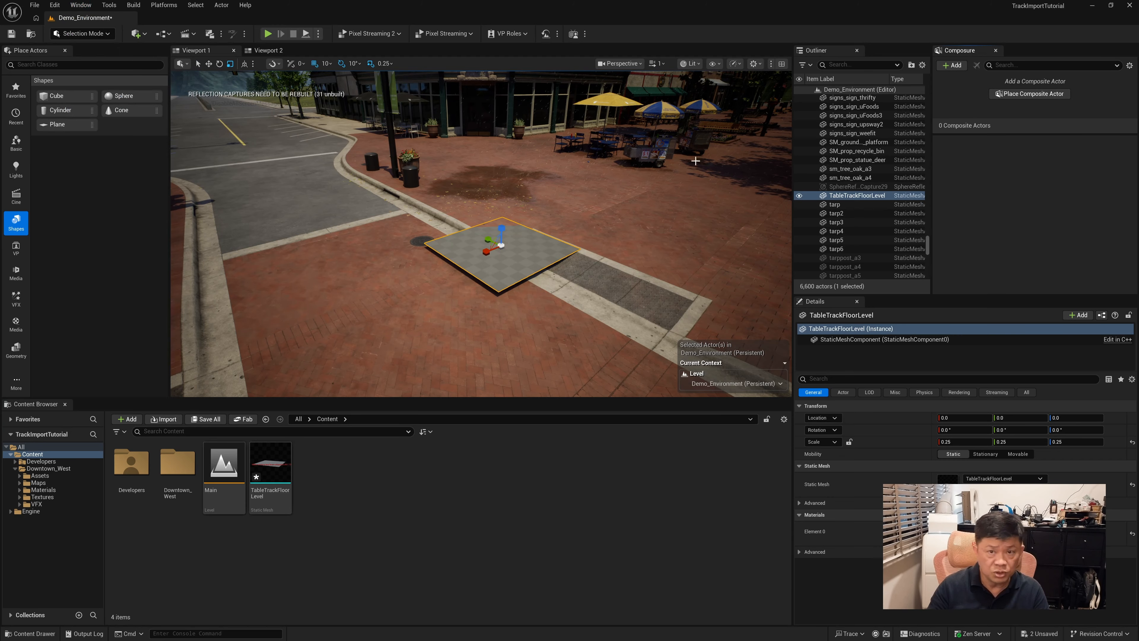
pyautogui.moveTo(968, 52); pyautogui.dragTo(964, 175)
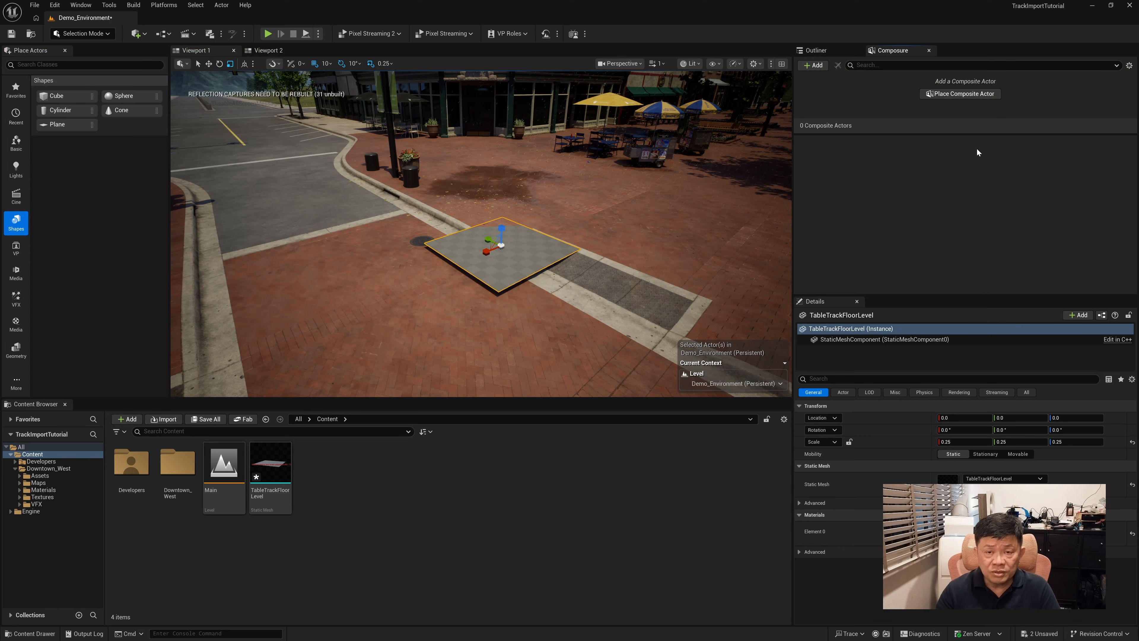
# Place a Composite Actor in Composure and add a Cine Camera Actor on the pavement near the floor mesh
pyautogui.click(960, 93)
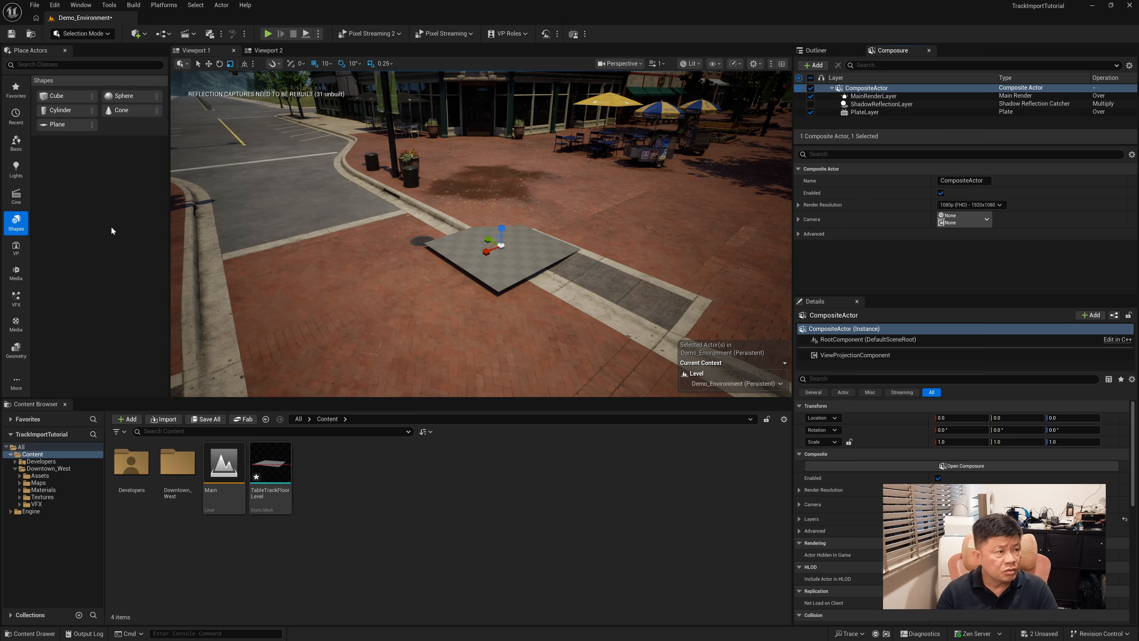
pyautogui.click(17, 197)
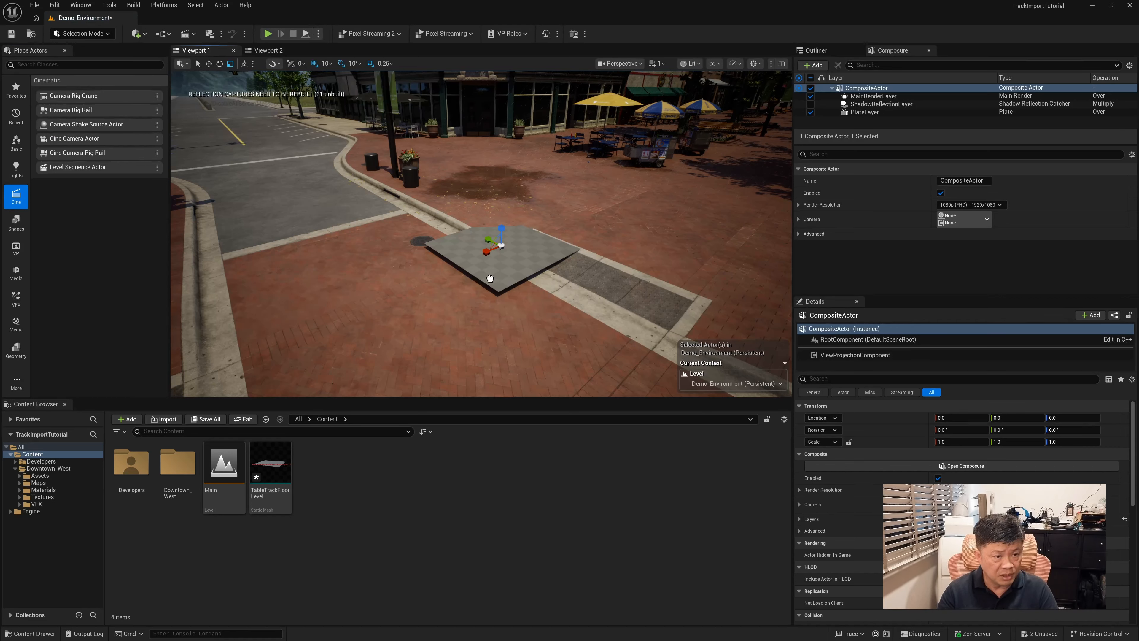
pyautogui.moveTo(548, 301)
pyautogui.mouseDown()
pyautogui.moveTo(547, 283)
pyautogui.moveTo(558, 294)
pyautogui.mouseUp()
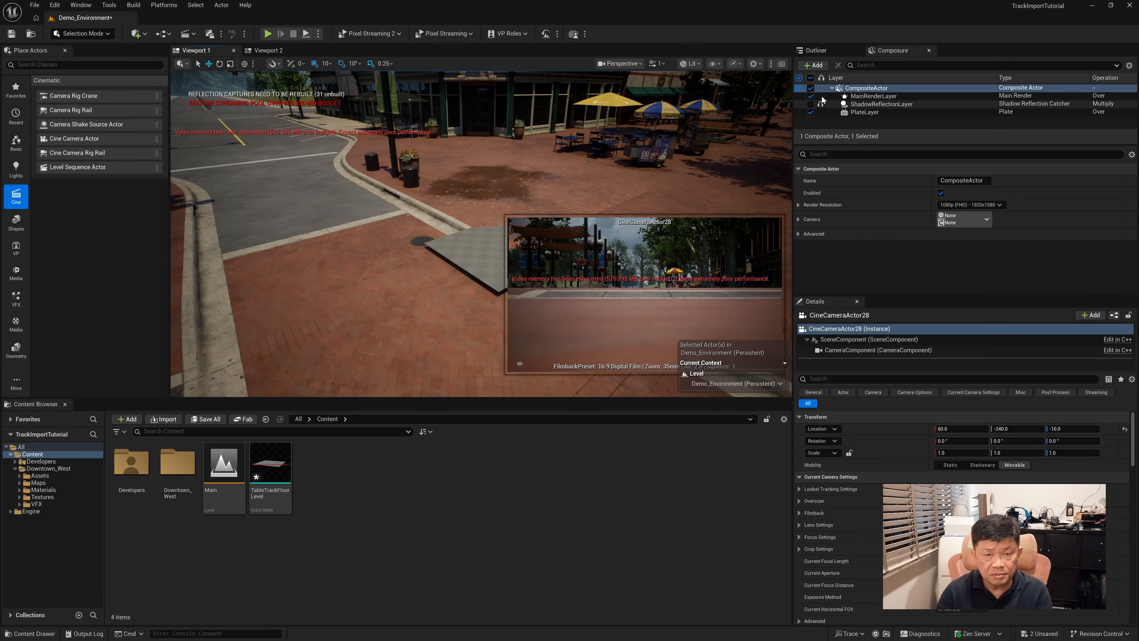
# Rename the CineCameraActor28 actor as TrackedCamera
pyautogui.click(816, 50)
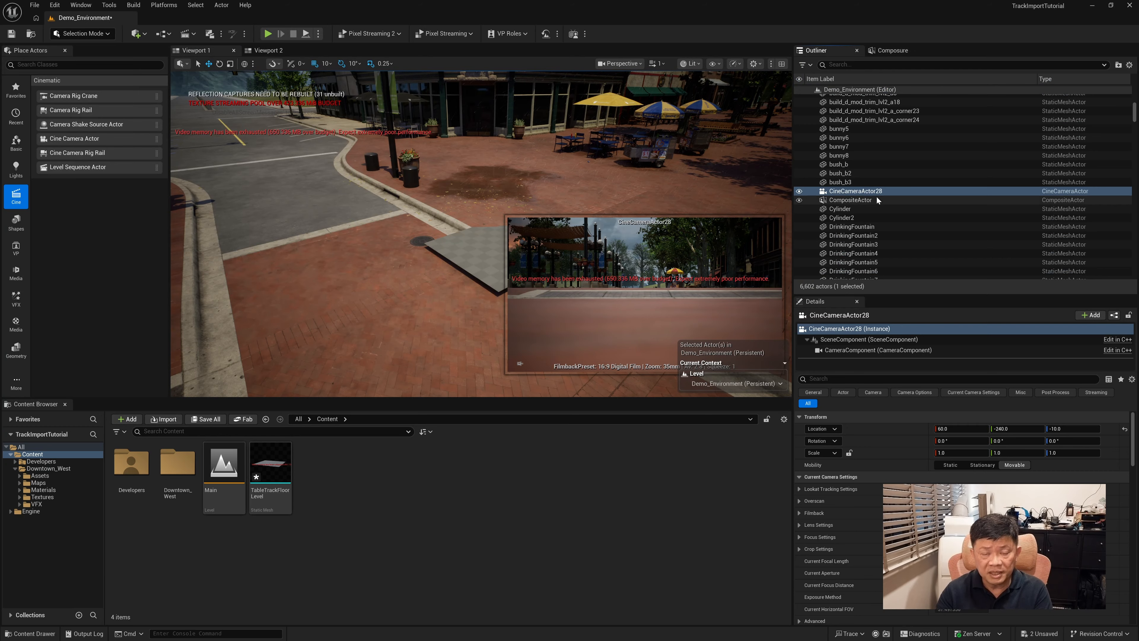
pyautogui.doubleClick(863, 193)
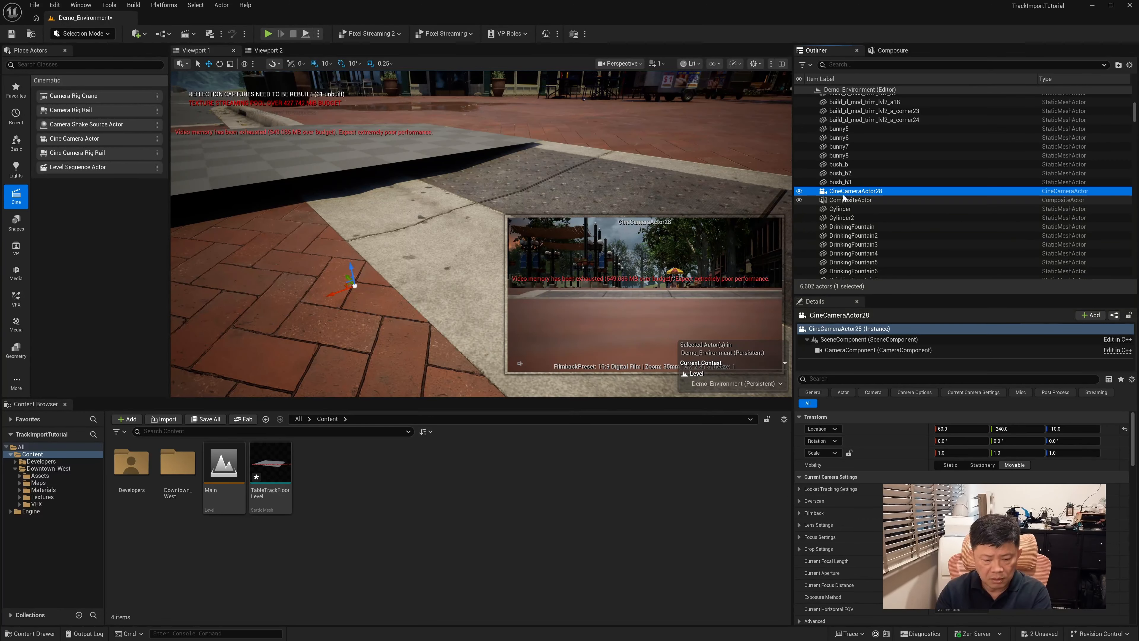
pyautogui.rightClick(869, 191)
pyautogui.moveTo(924, 356)
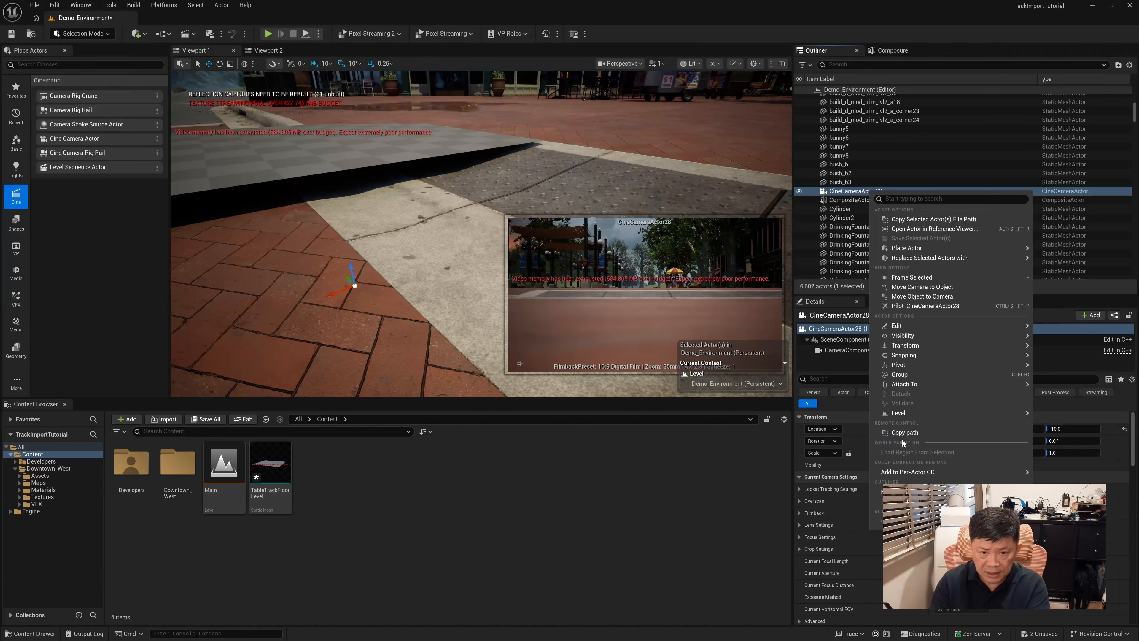
pyautogui.moveTo(904, 332)
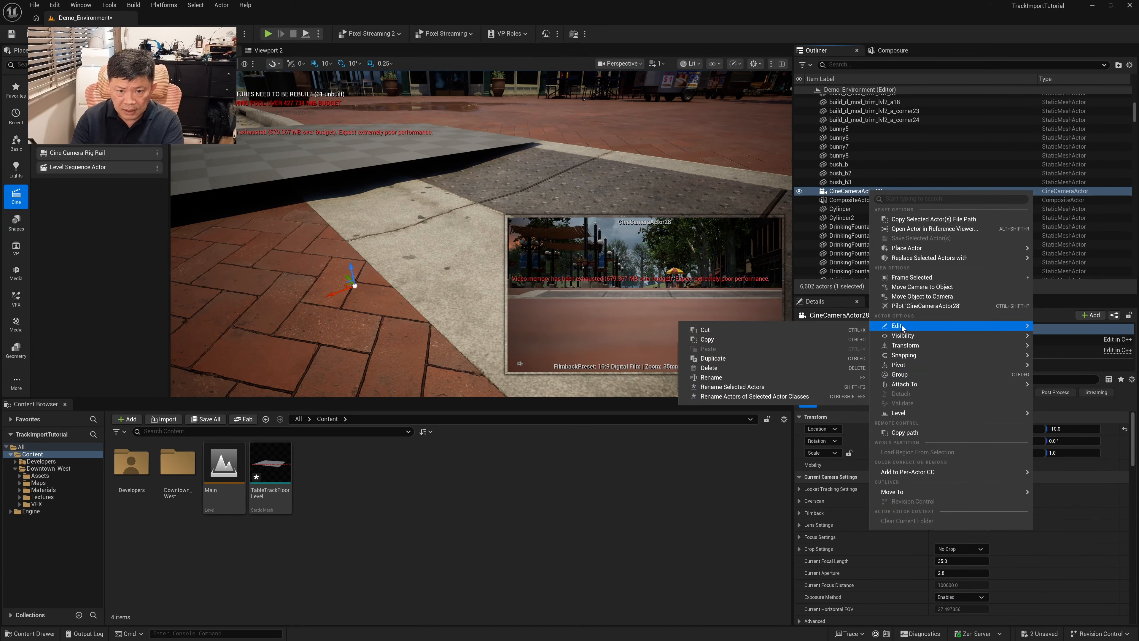
pyautogui.click(713, 378)
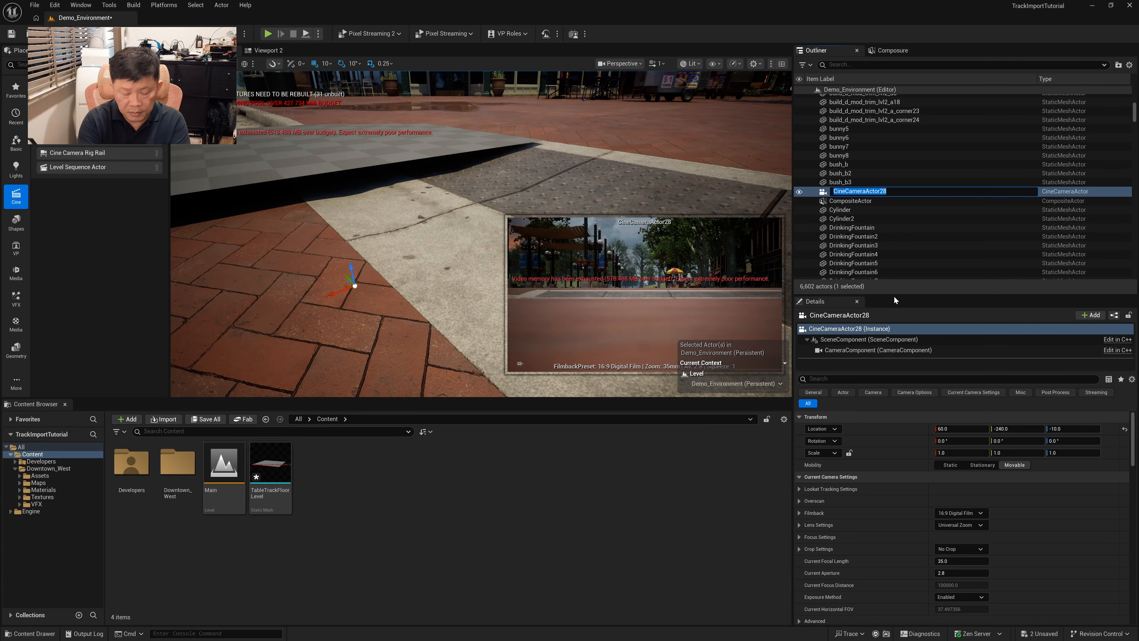
pyautogui.write('TrackedCamera')
pyautogui.press('Return')
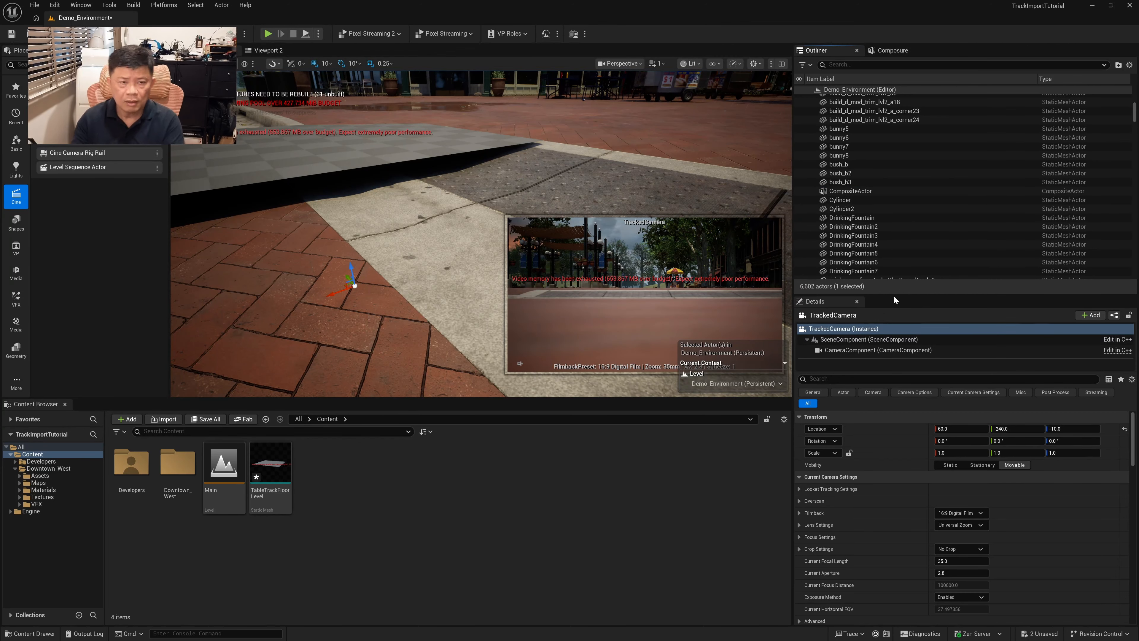
# Filter the Outliner by "trac" and select the TrackedCamera actor
pyautogui.scroll(-10, 899, 230)
pyautogui.click(852, 64)
pyautogui.write('tr')
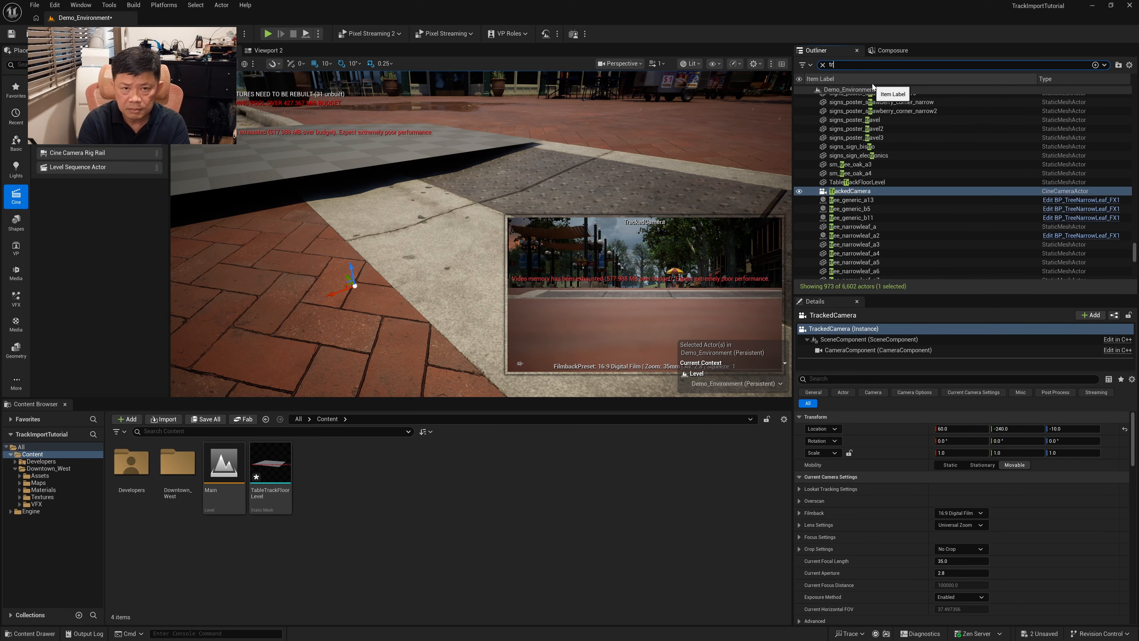
pyautogui.write('ac')
pyautogui.click(859, 109)
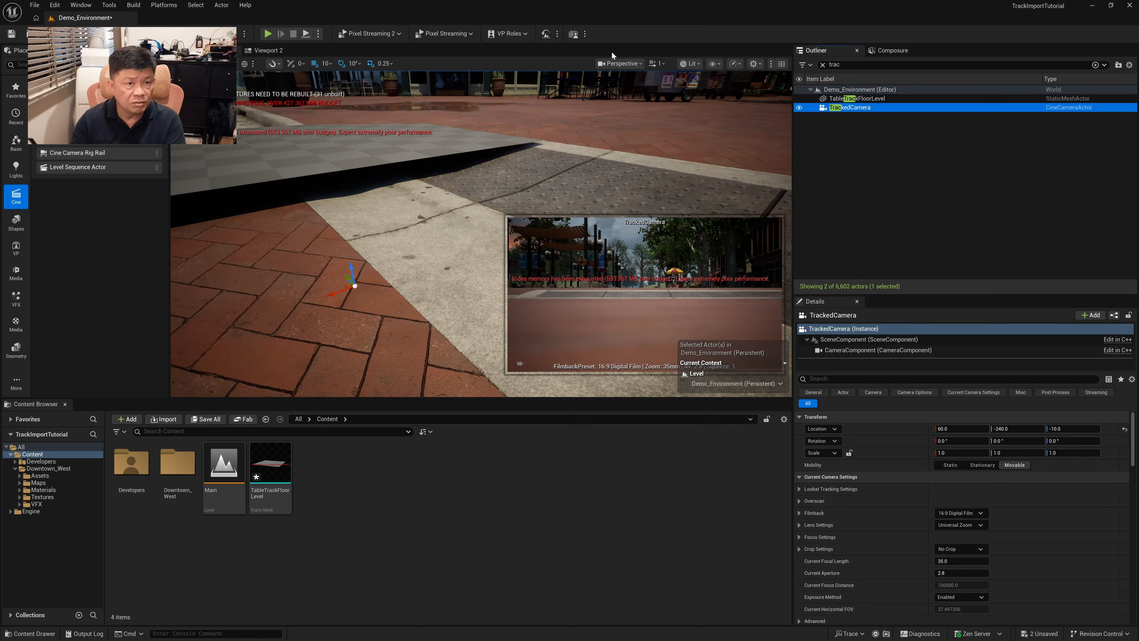
# Look through TrackedCamera in the viewport and reposition it to frame the floor mesh from above
pyautogui.click(620, 63)
pyautogui.moveTo(648, 110)
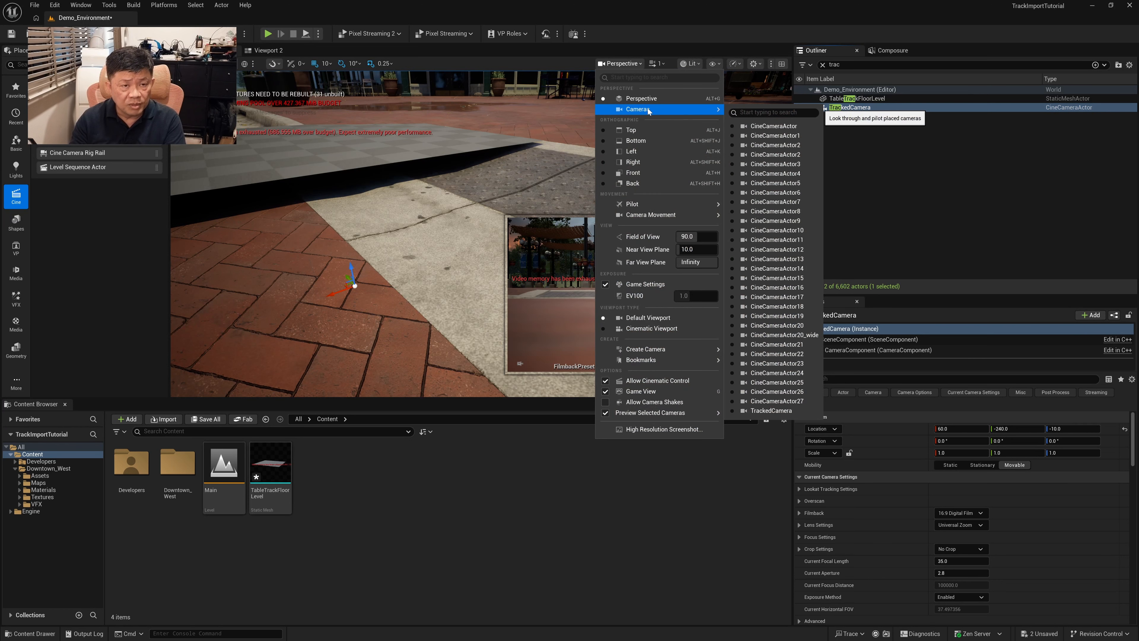
pyautogui.click(770, 410)
pyautogui.moveTo(500, 209); pyautogui.dragTo(130, 248, button='right')
pyautogui.moveTo(395, 244); pyautogui.dragTo(401, 257, button='right')
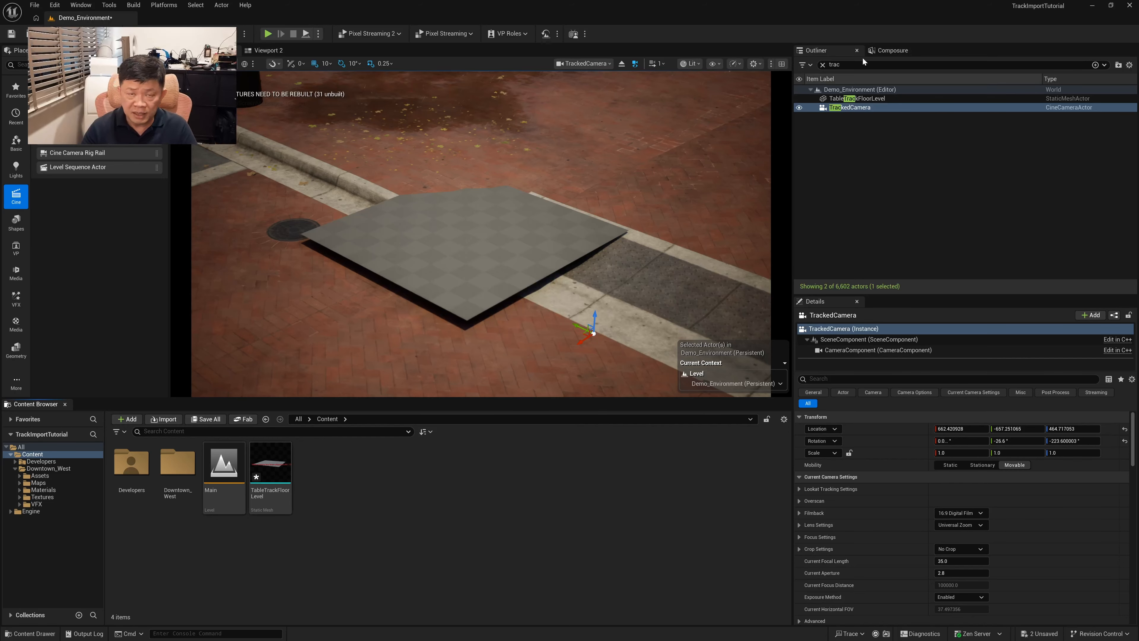
# Add the TableTrackFloorLevel actor to PlateLayer's Composite Mesh Content and apply the lit masked material to it
pyautogui.click(892, 50)
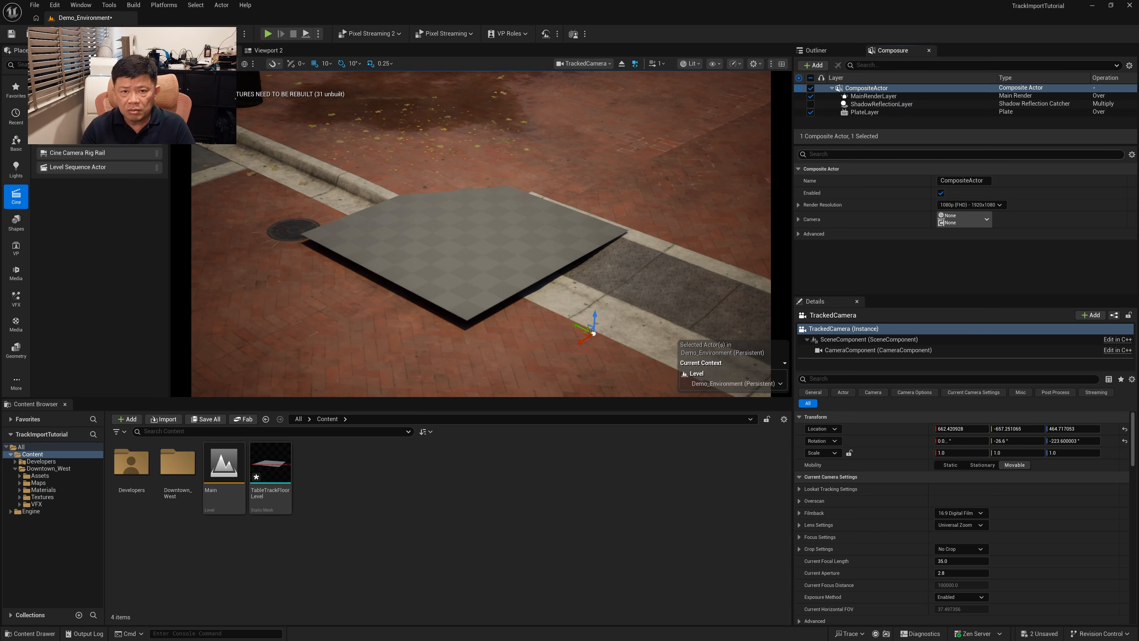
pyautogui.click(865, 112)
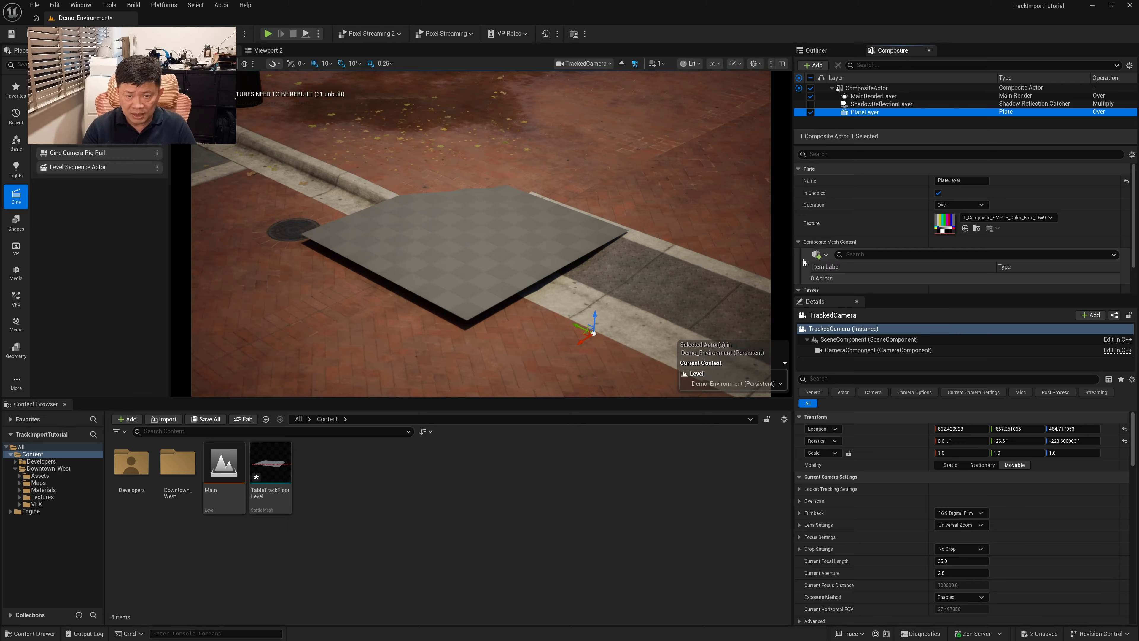
pyautogui.click(824, 255)
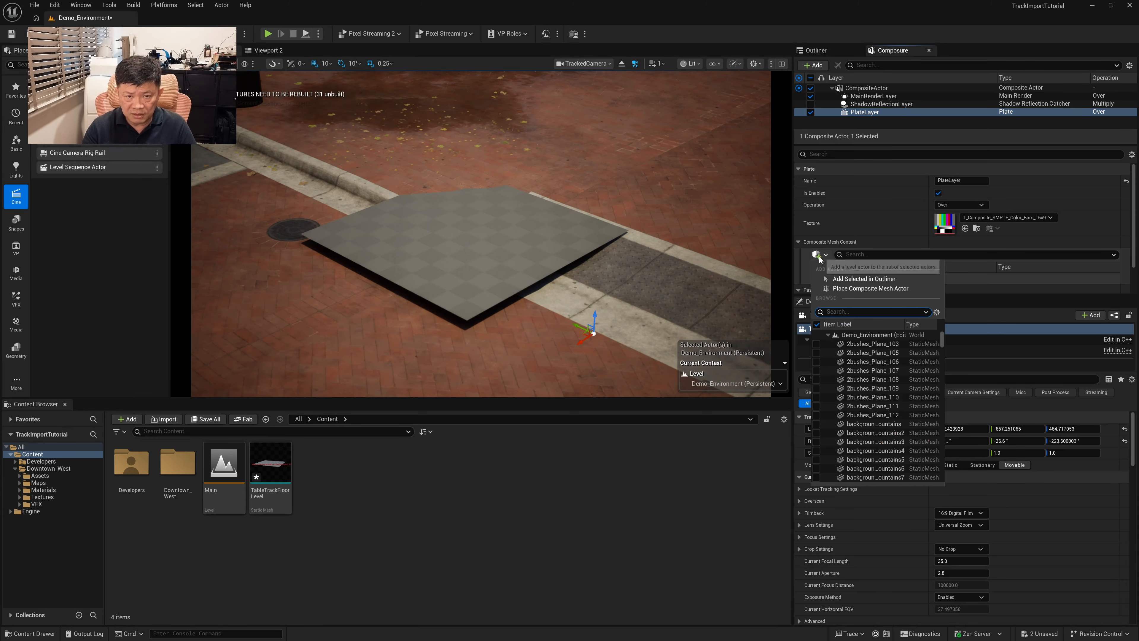
pyautogui.click(514, 252)
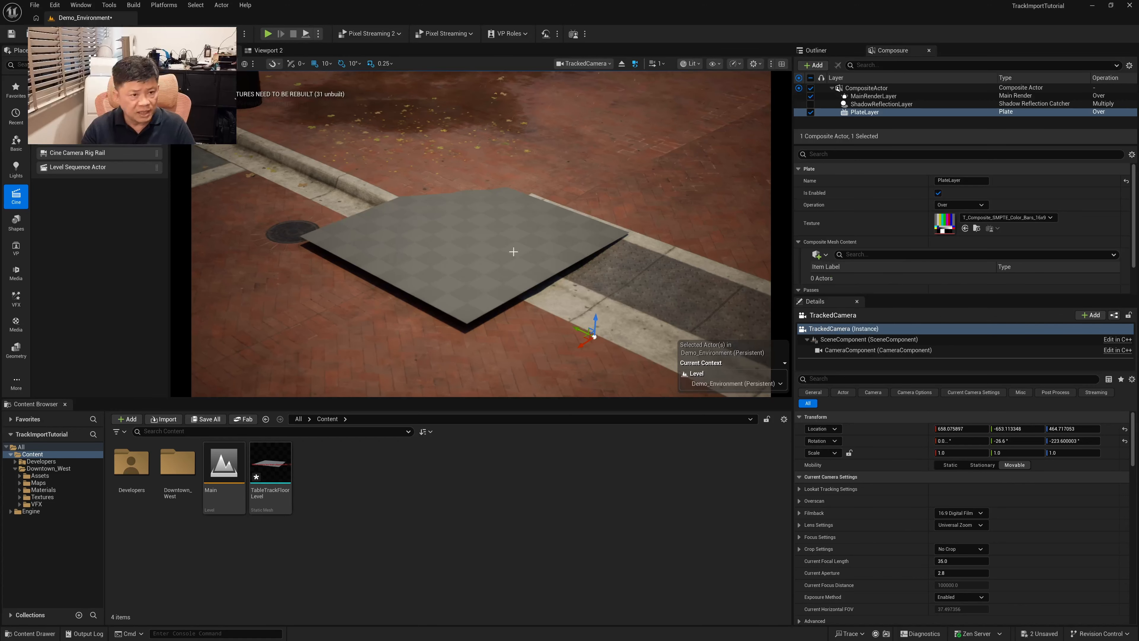
pyautogui.click(515, 248)
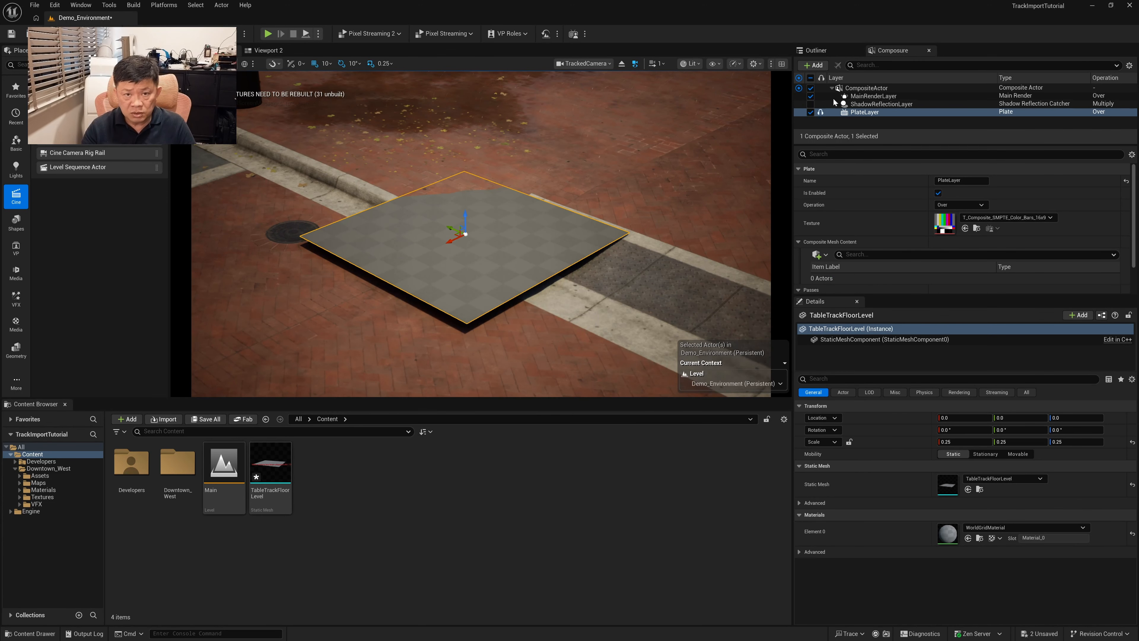
pyautogui.click(832, 50)
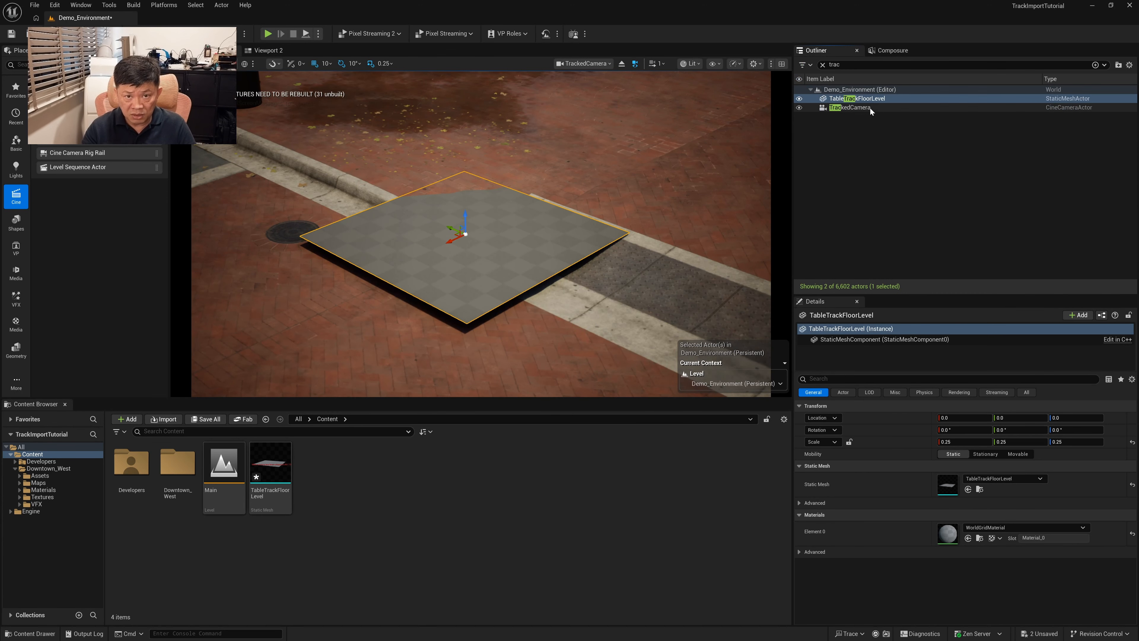
pyautogui.click(890, 53)
pyautogui.click(821, 256)
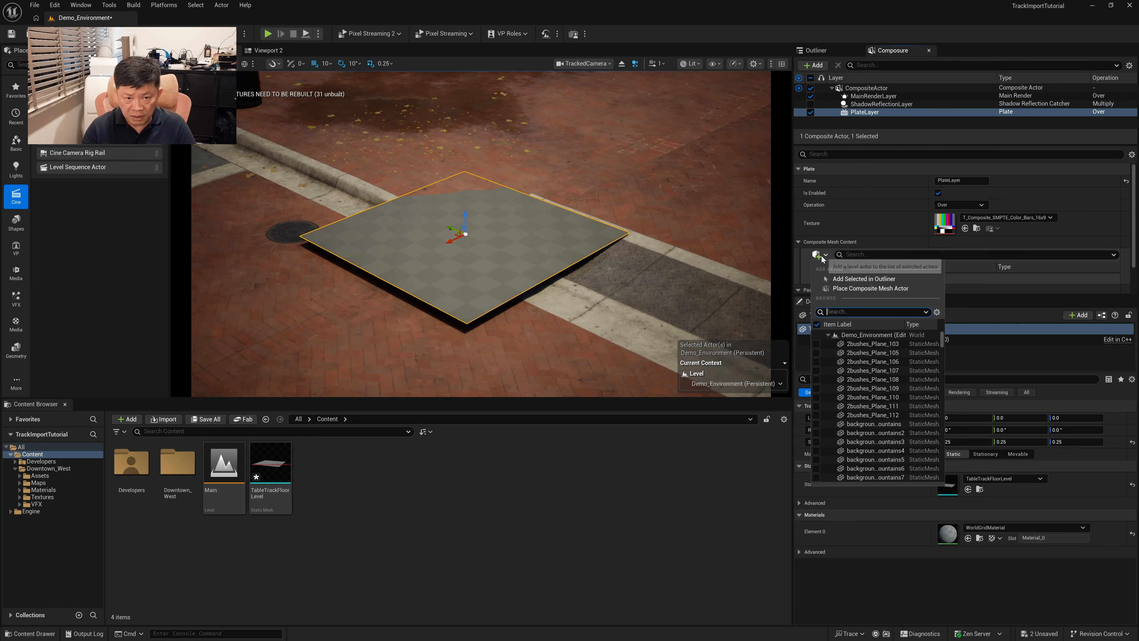
pyautogui.write('table')
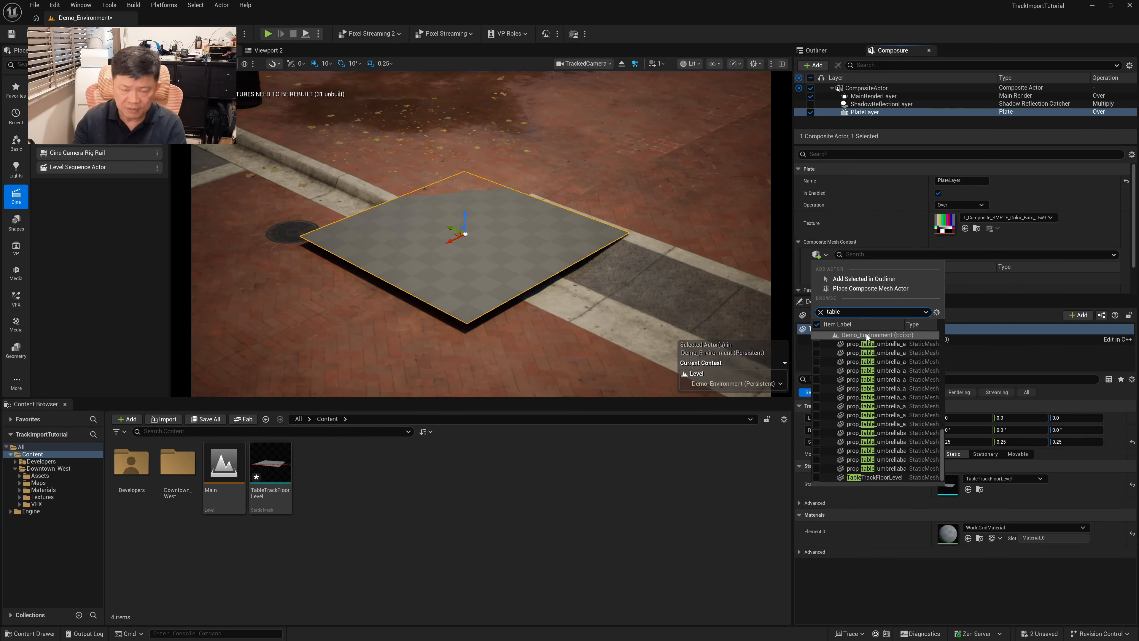
pyautogui.click(861, 477)
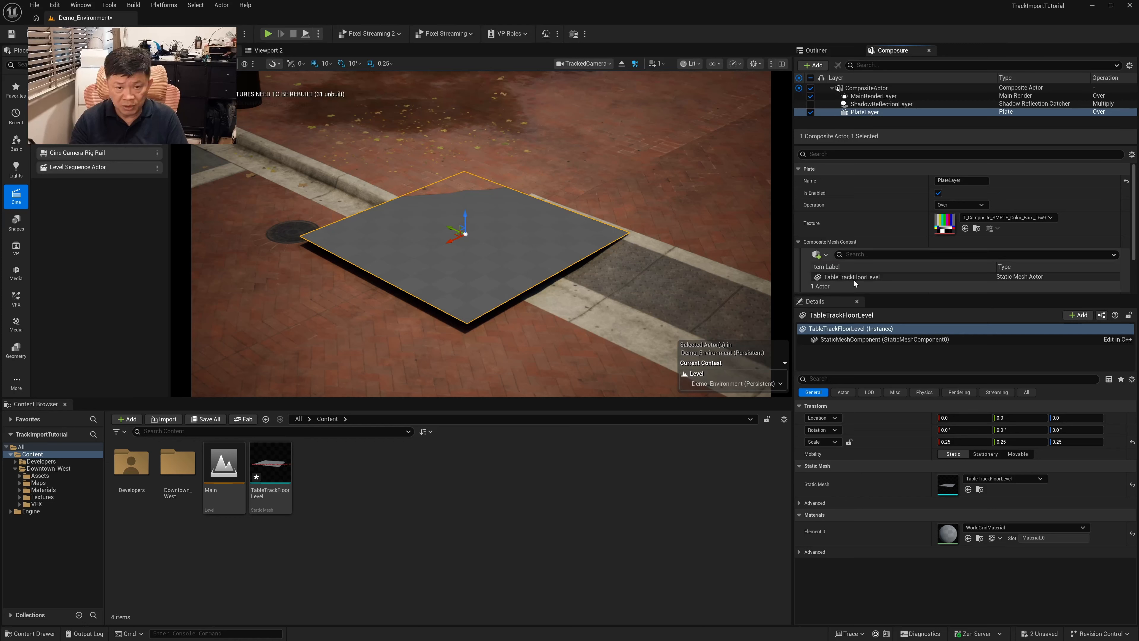
pyautogui.rightClick(867, 275)
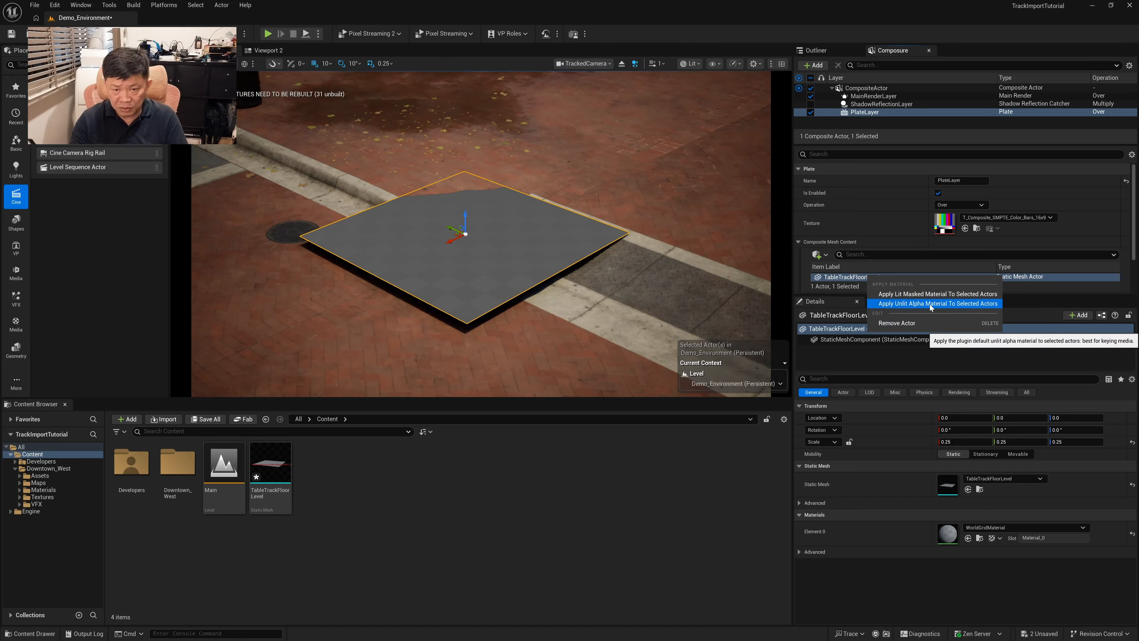
pyautogui.click(950, 295)
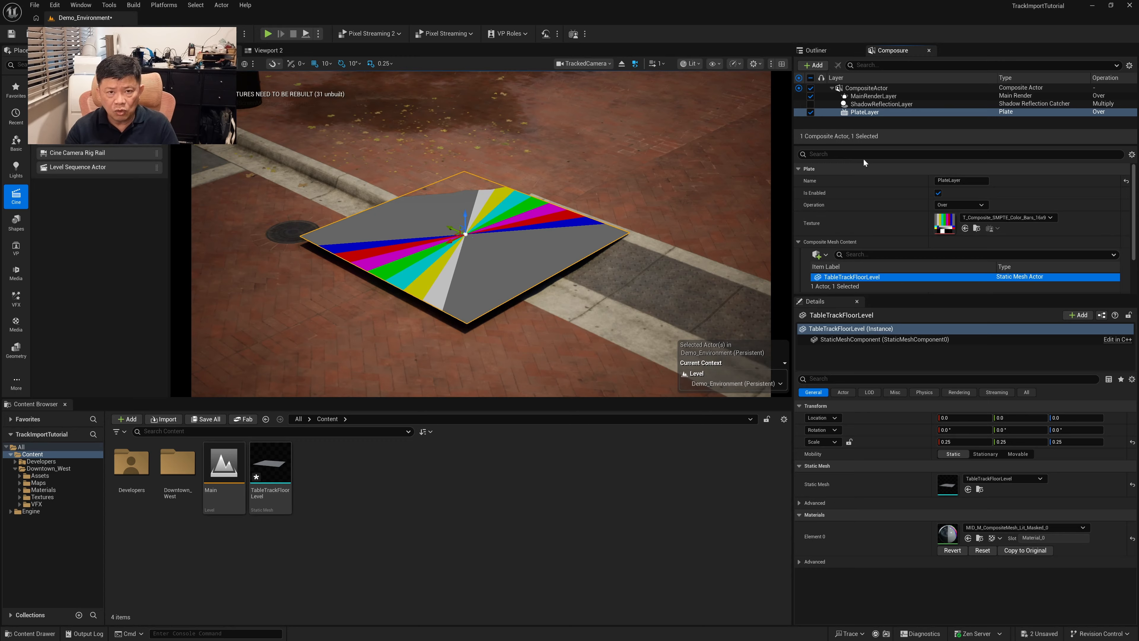
# Assign TrackedCamera's CameraComponent as the CompositeActor's camera, and adjust the camera framing in a taller viewport
pyautogui.click(867, 88)
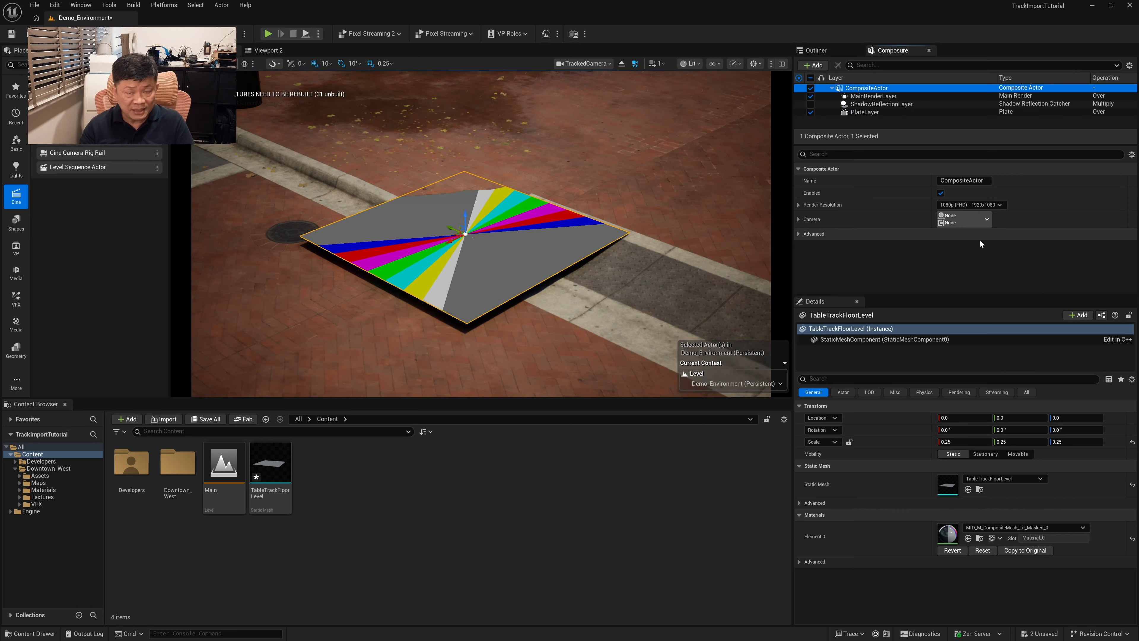
pyautogui.click(986, 220)
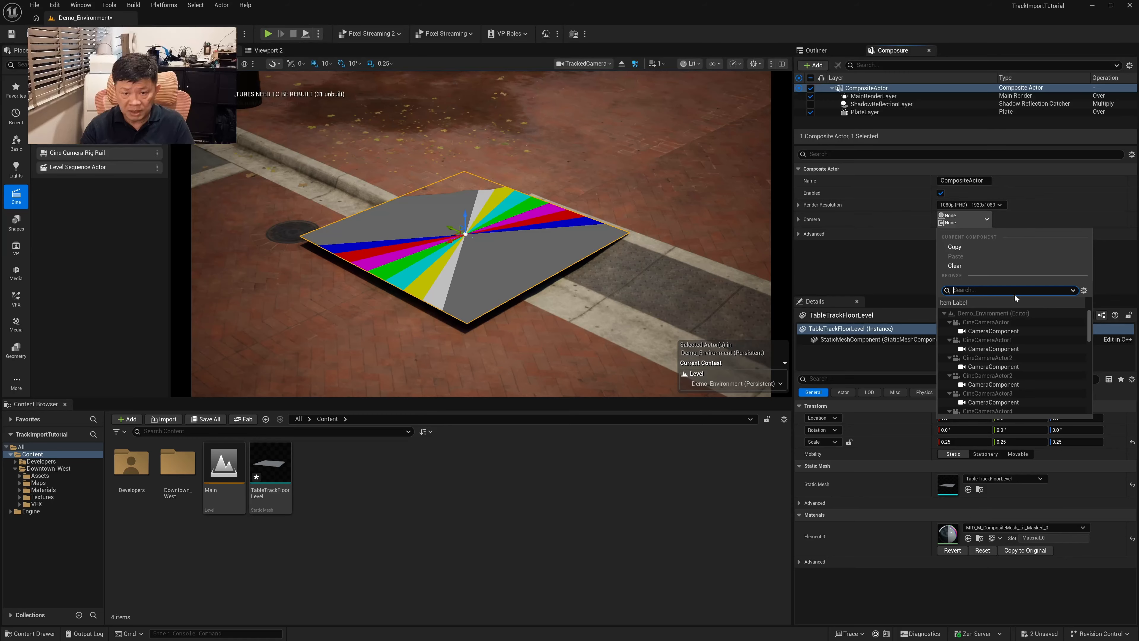
pyautogui.write('tracke')
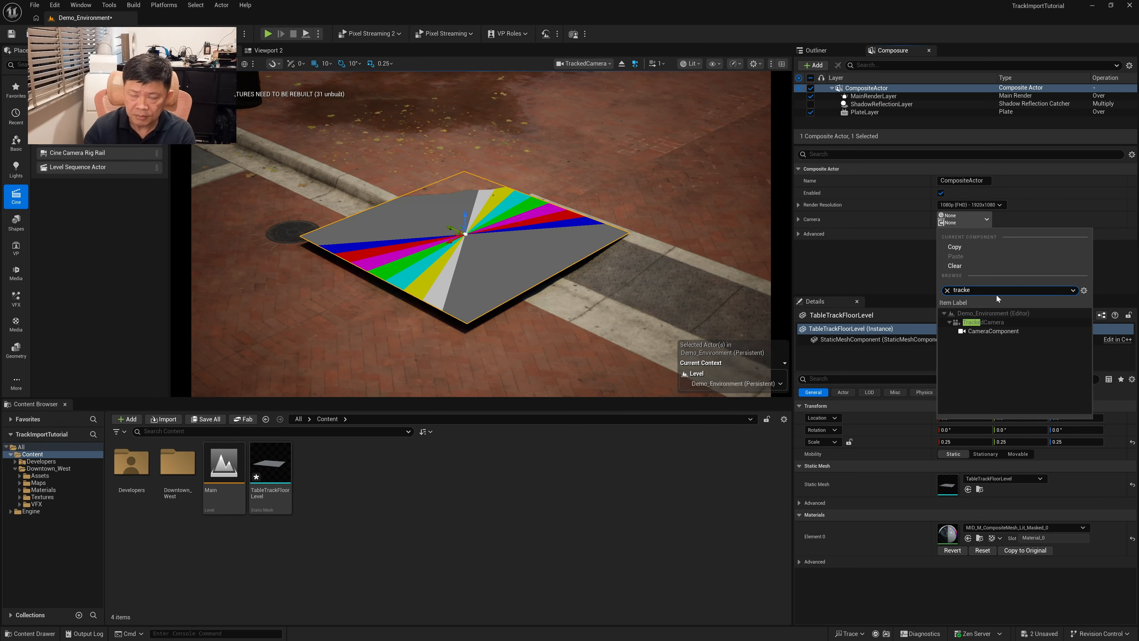
pyautogui.click(1006, 331)
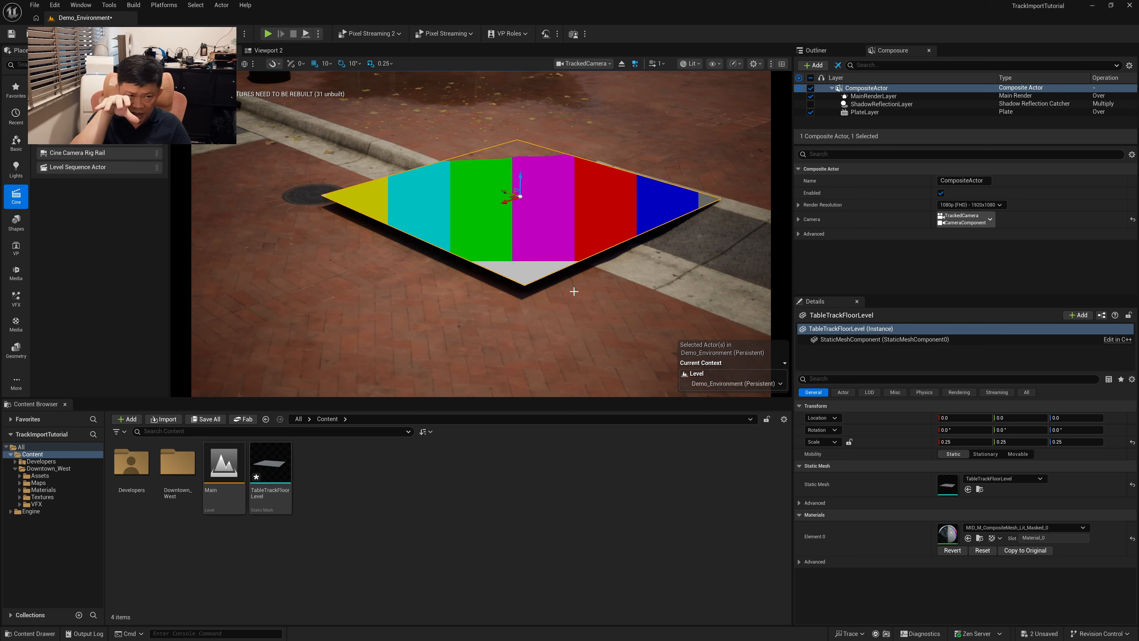
pyautogui.moveTo(574, 291)
pyautogui.mouseDown(button='right')
pyautogui.moveTo(609, 321)
pyautogui.moveTo(579, 297)
pyautogui.mouseUp(button='right')
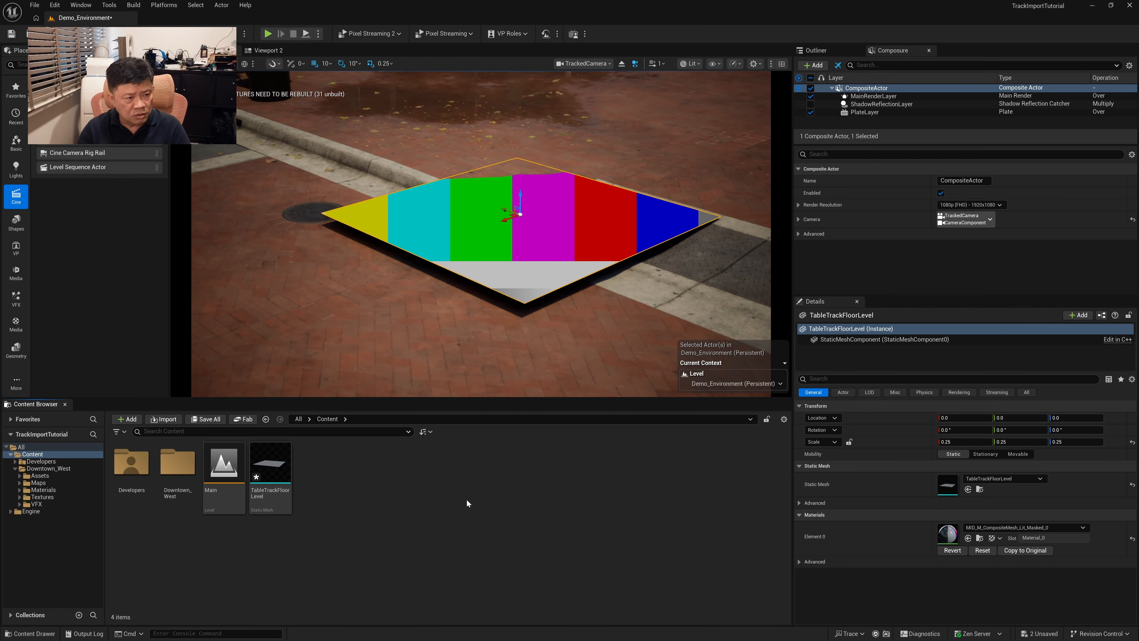
pyautogui.moveTo(466, 399); pyautogui.dragTo(467, 429)
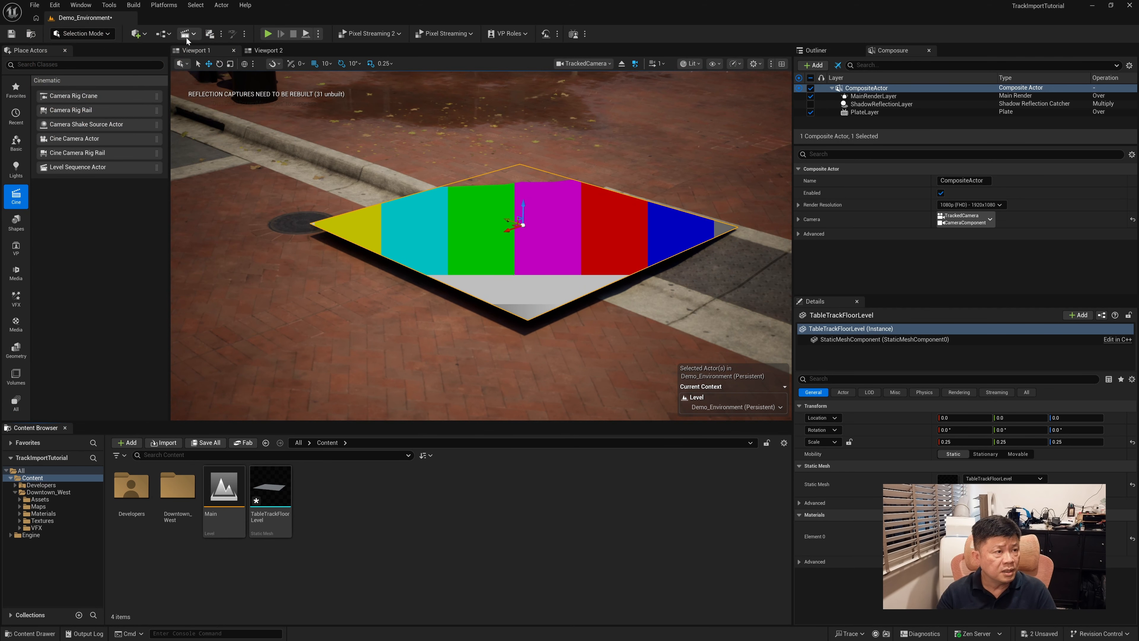
# Add a level sequence and save it as TrackedSequence in the Content folder
pyautogui.click(194, 36)
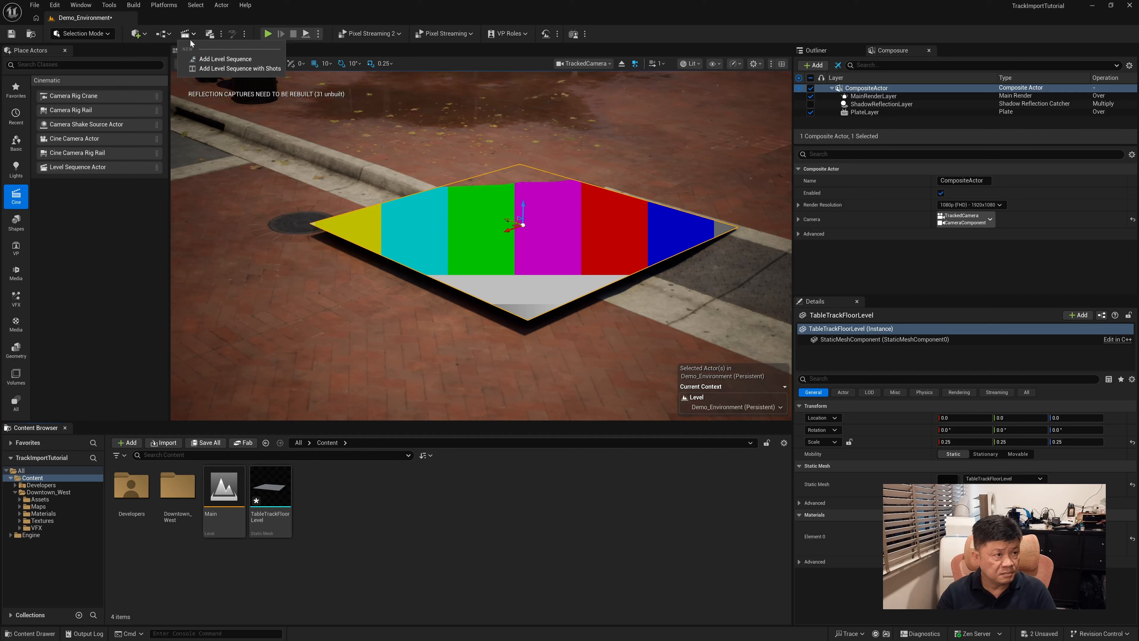
pyautogui.click(226, 60)
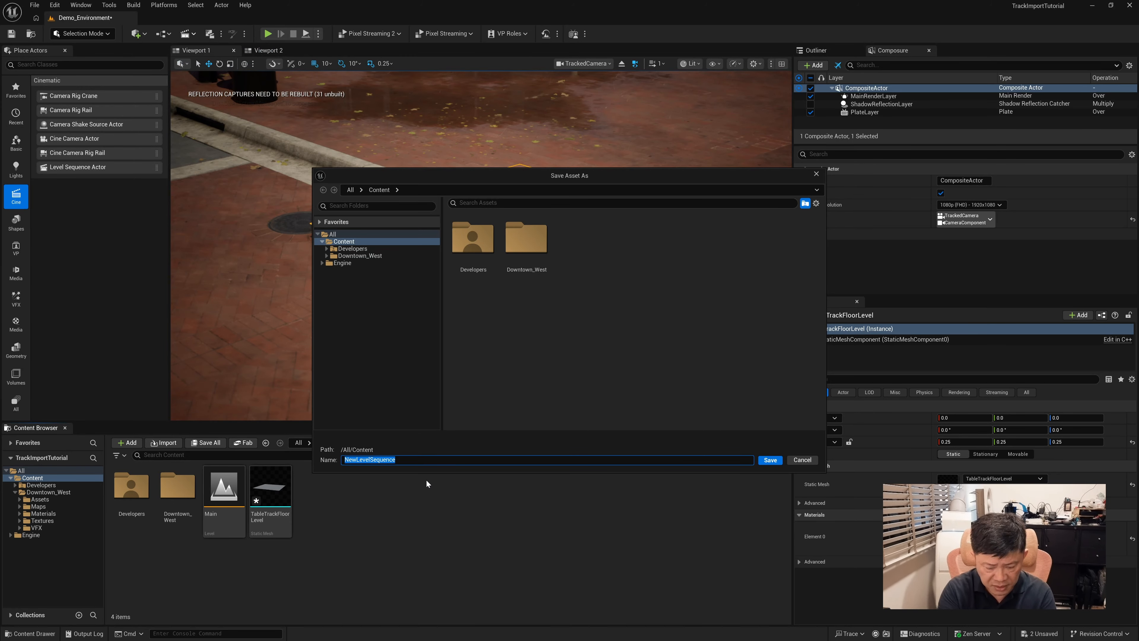
pyautogui.write('TrackedSequence')
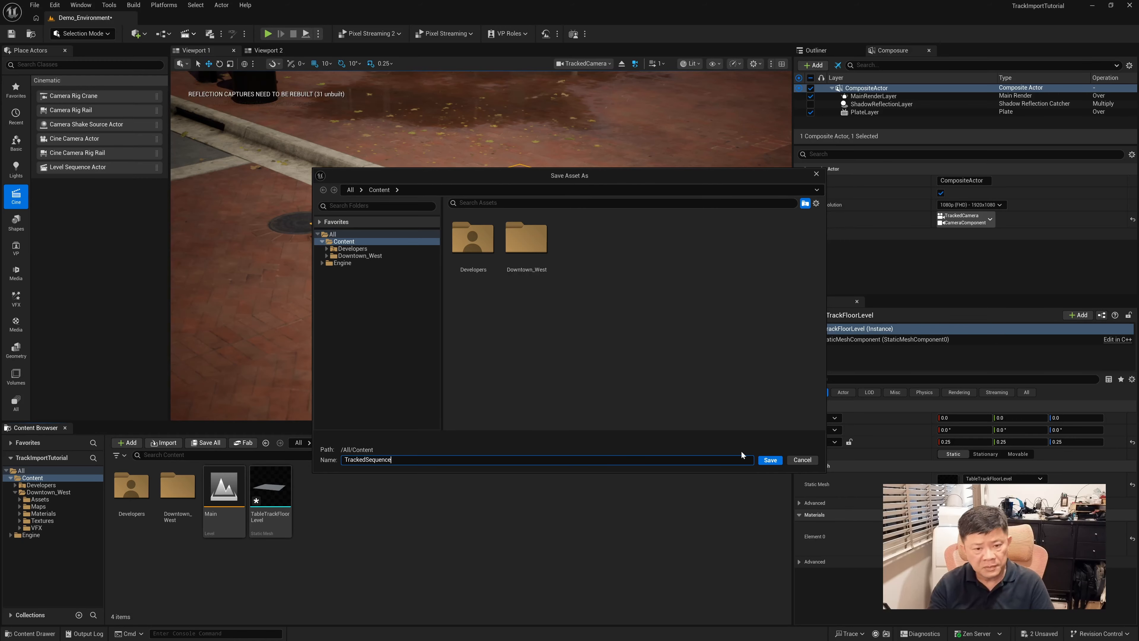
pyautogui.click(770, 460)
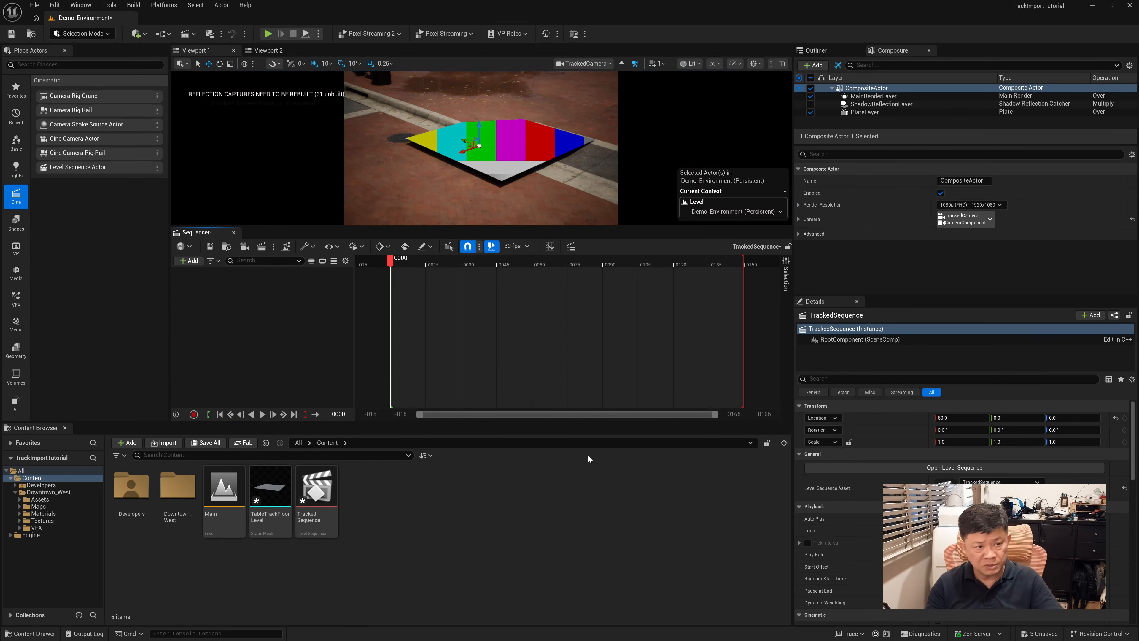
# Add the TrackedCamera actor to TrackedSequence as a track
pyautogui.click(833, 49)
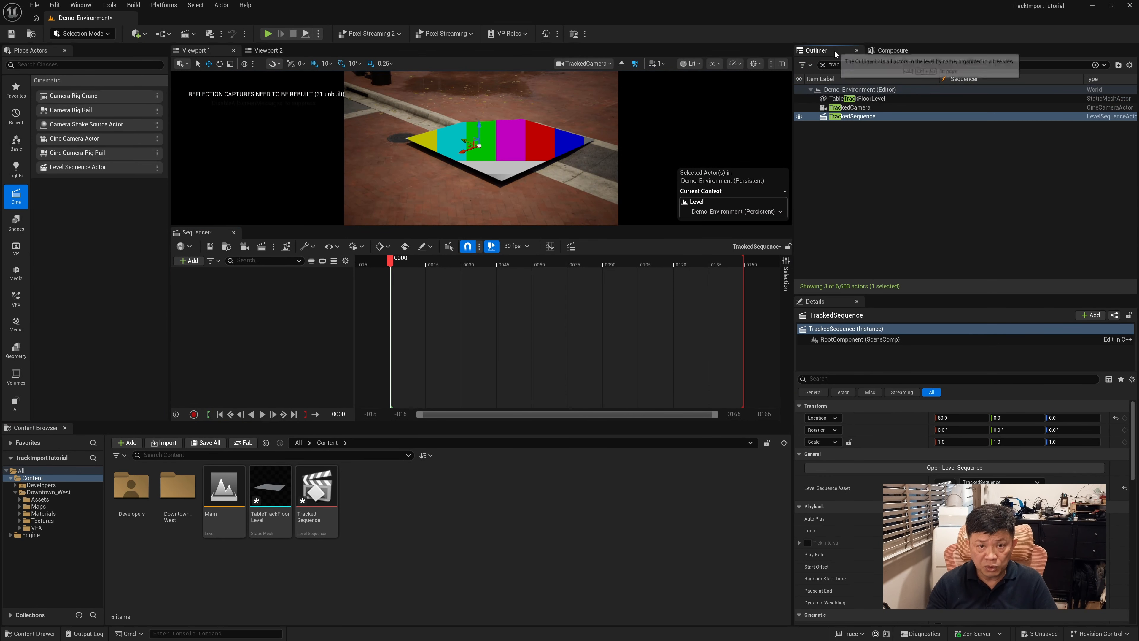
pyautogui.click(858, 108)
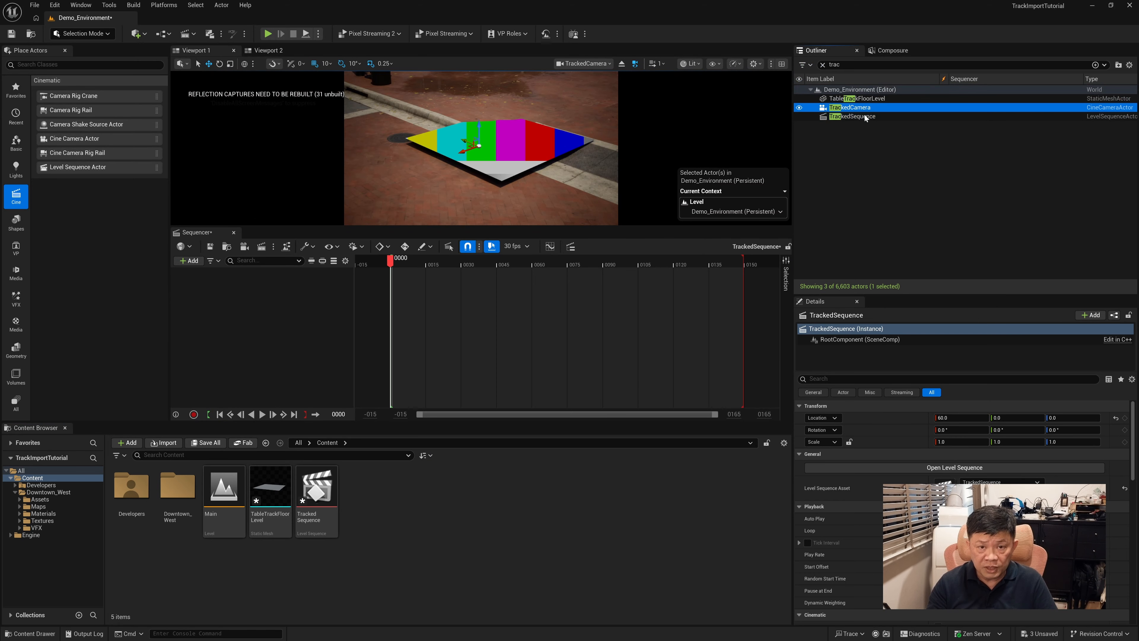
pyautogui.moveTo(847, 110); pyautogui.dragTo(213, 320)
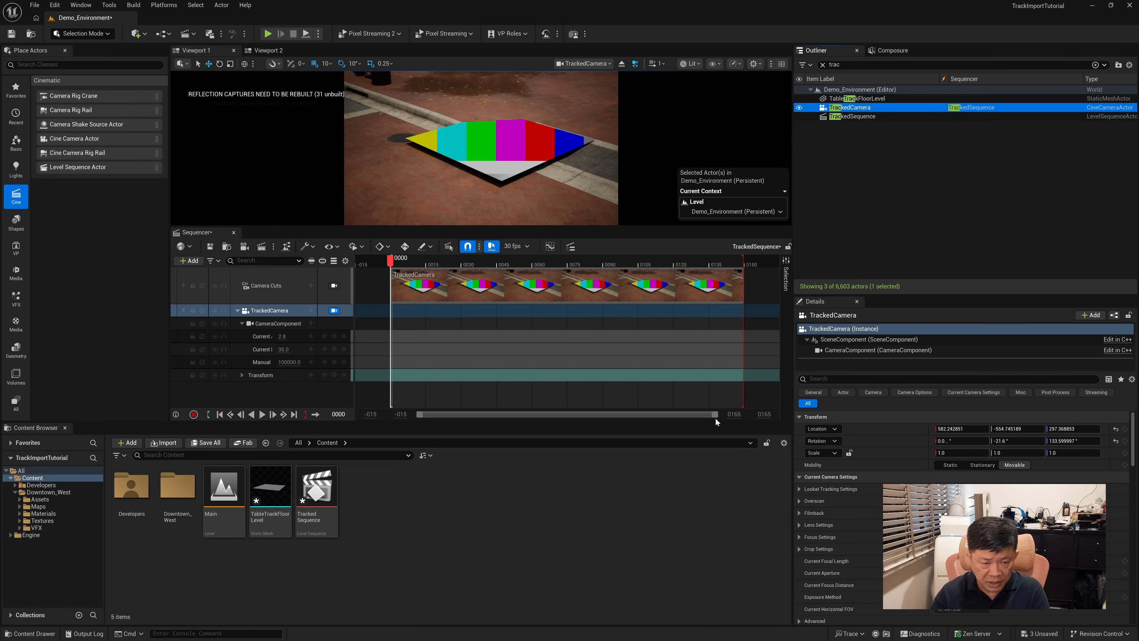
# Extend the timeline's visible range to frame 500, and lengthen the camera cut section and playback range toward its end
pyautogui.click(733, 414)
pyautogui.write('5')
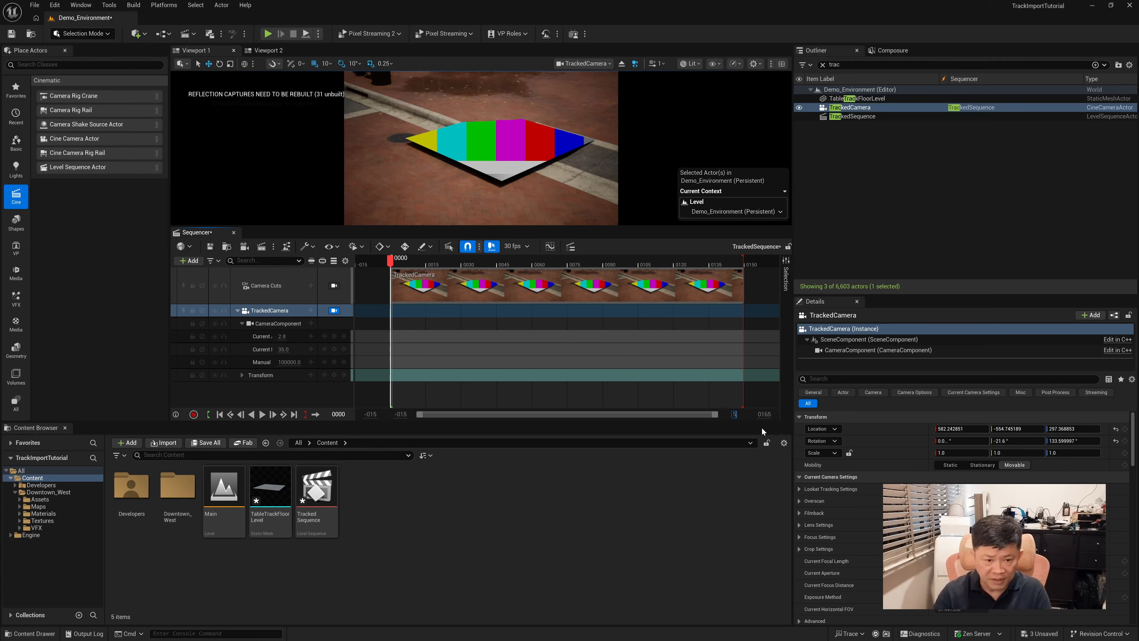
pyautogui.write('00')
pyautogui.press('Return')
pyautogui.moveTo(489, 285); pyautogui.dragTo(740, 286)
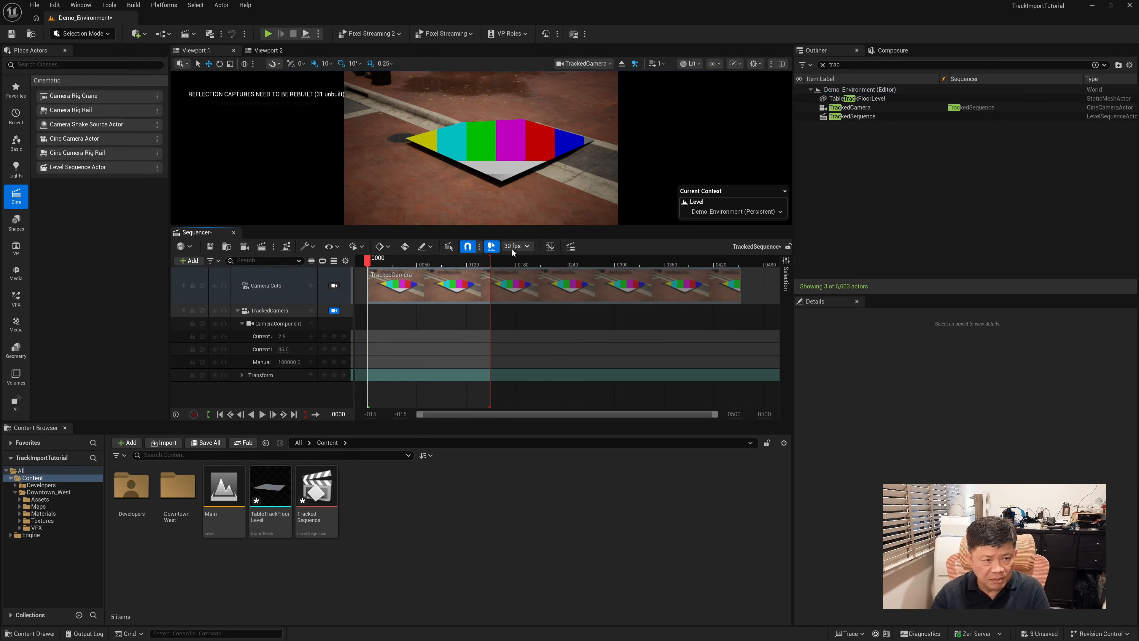
pyautogui.moveTo(489, 259); pyautogui.dragTo(760, 296)
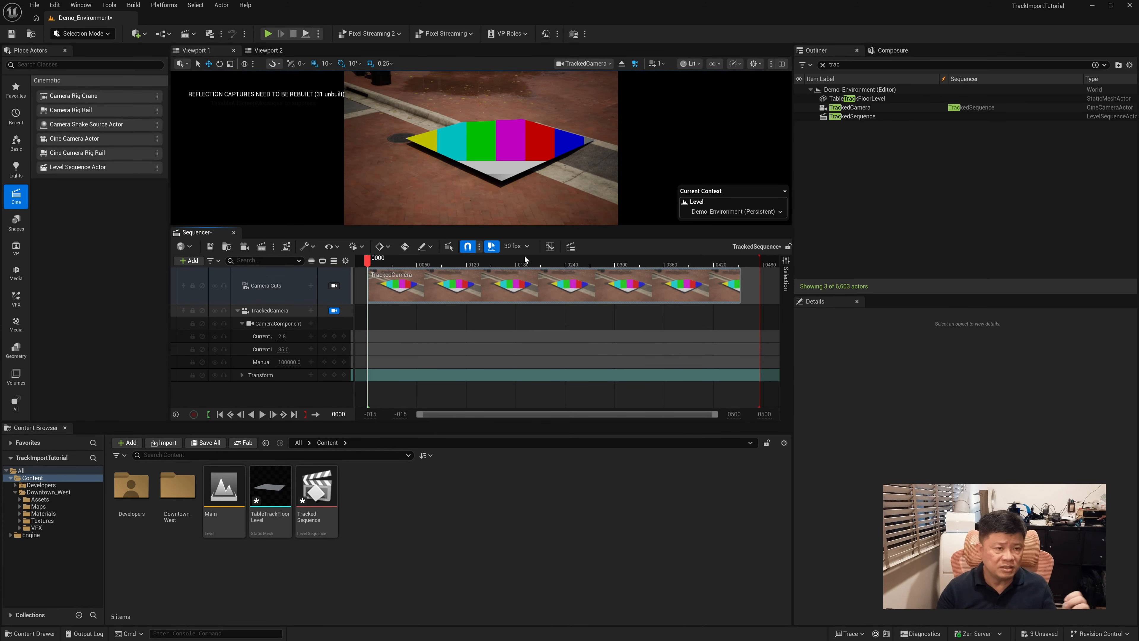
# Set the sequence's display rate to 25 fps and widen the visible timeline range to frame 490
pyautogui.click(527, 248)
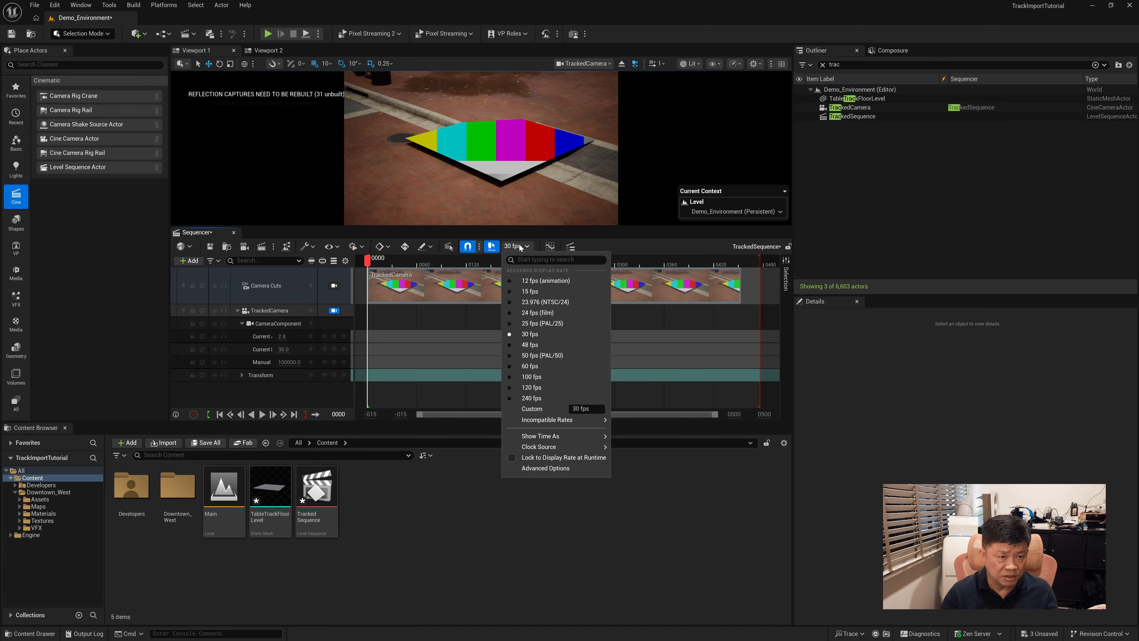
pyautogui.click(539, 323)
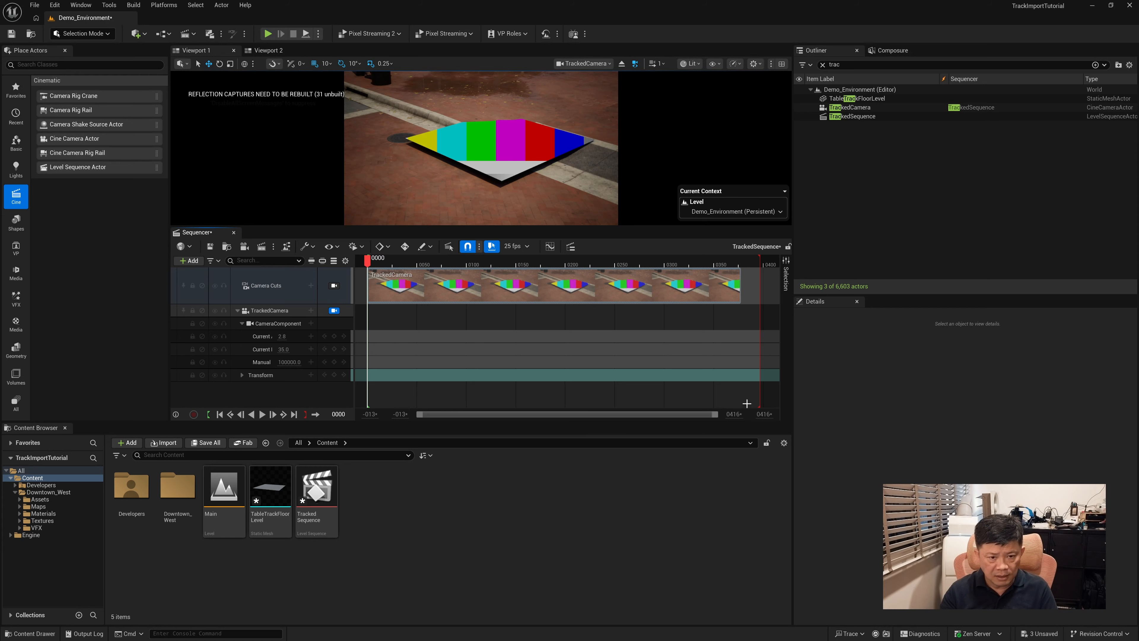
pyautogui.moveTo(736, 413); pyautogui.dragTo(759, 413)
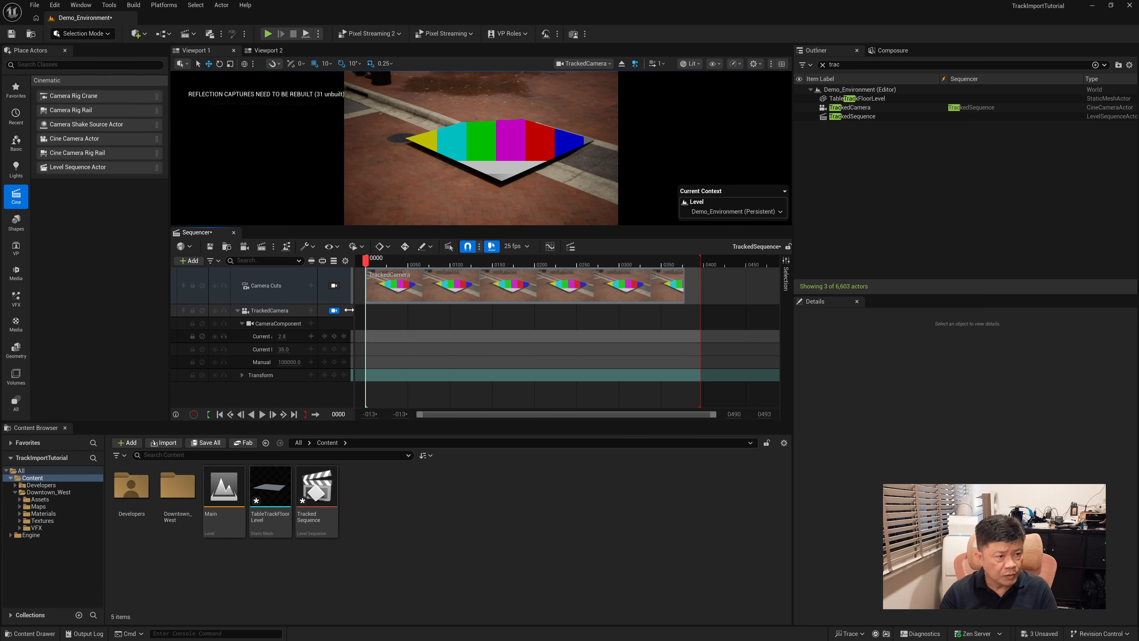
# Import TableGS_Tracked3.fbx onto the TrackedCamera track in the sequence, with Convert Scene Unit and Replace Transform Track enabled
pyautogui.click(269, 311)
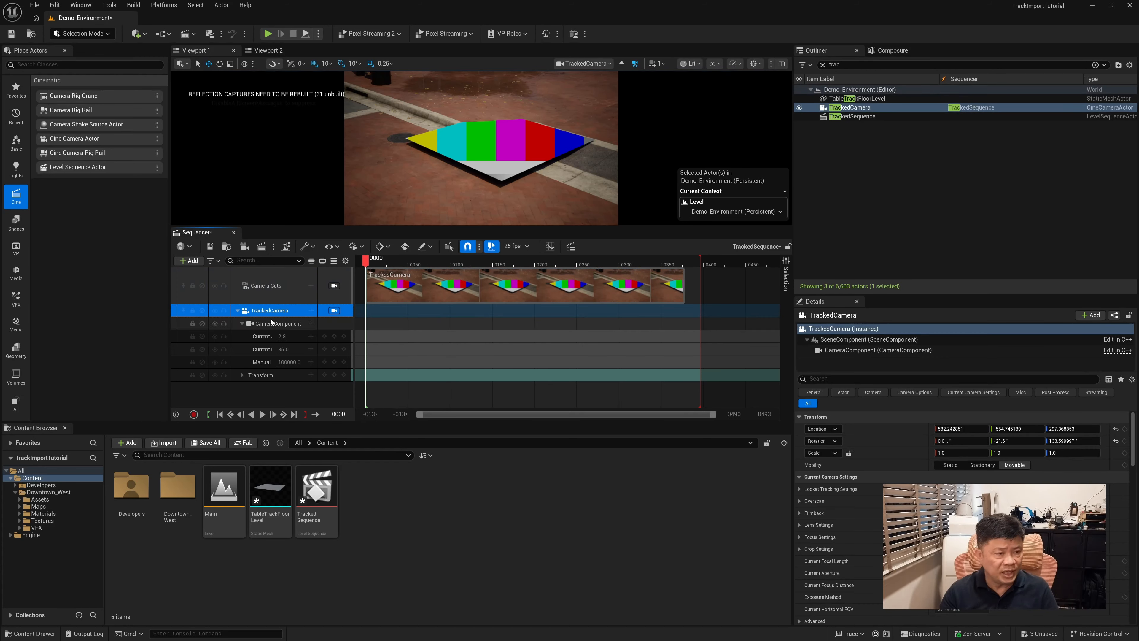
pyautogui.rightClick(265, 310)
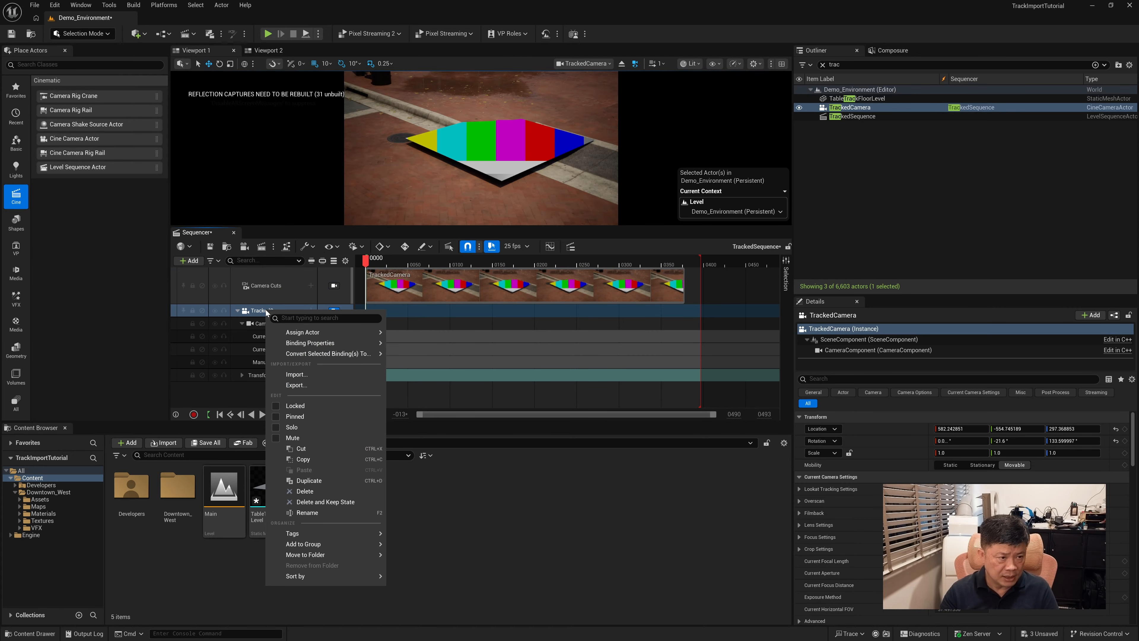
pyautogui.click(298, 372)
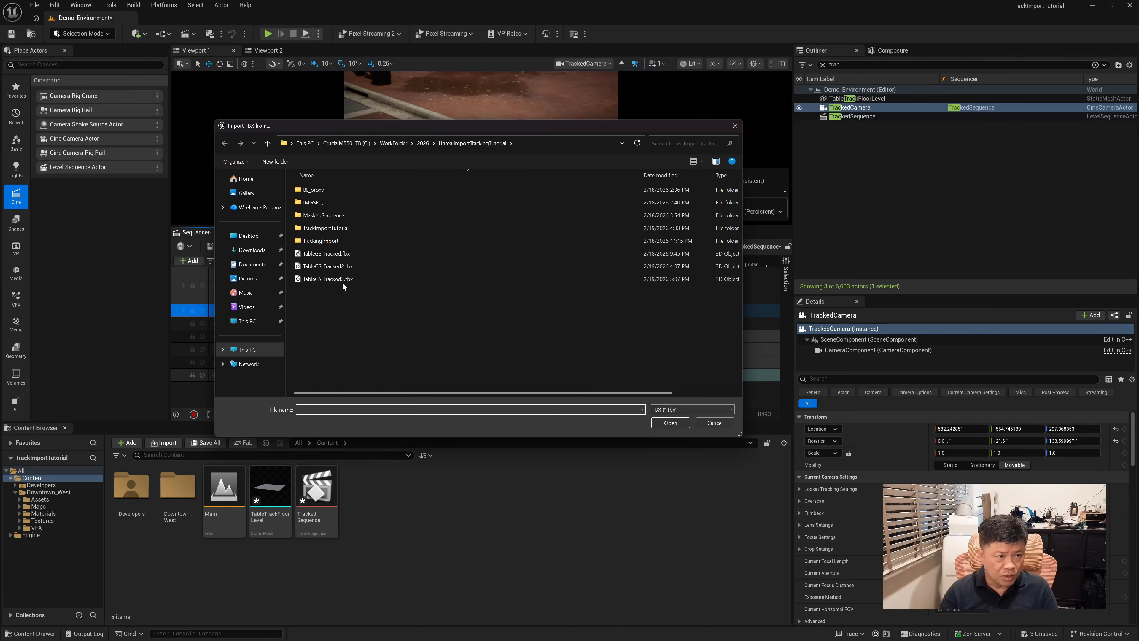
pyautogui.click(327, 278)
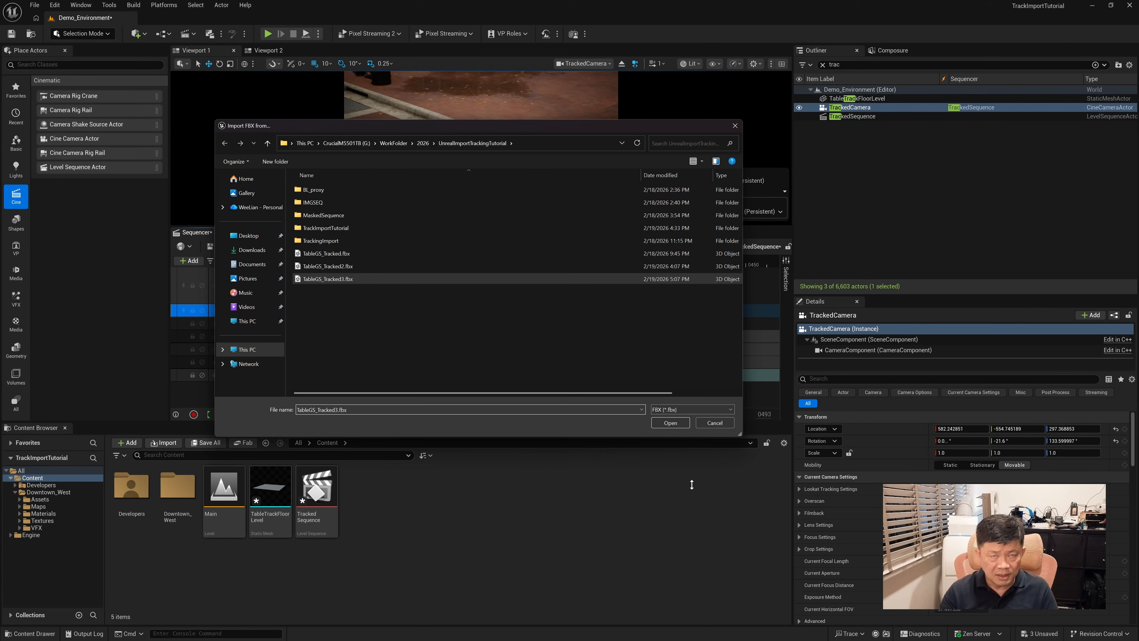
pyautogui.click(676, 424)
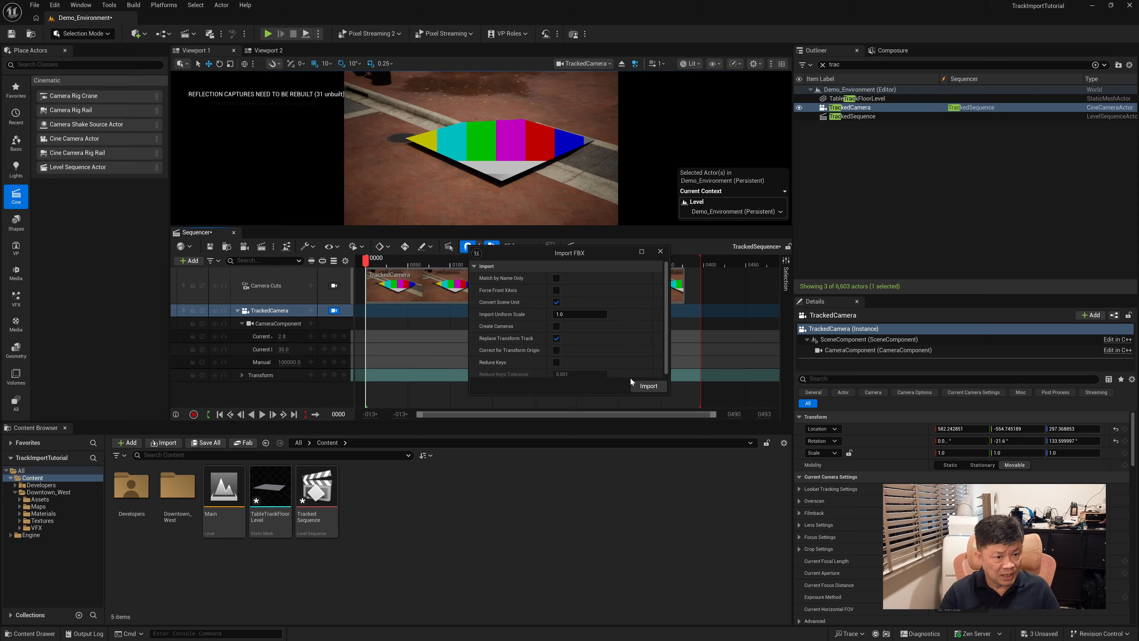
pyautogui.moveTo(557, 255); pyautogui.dragTo(652, 255)
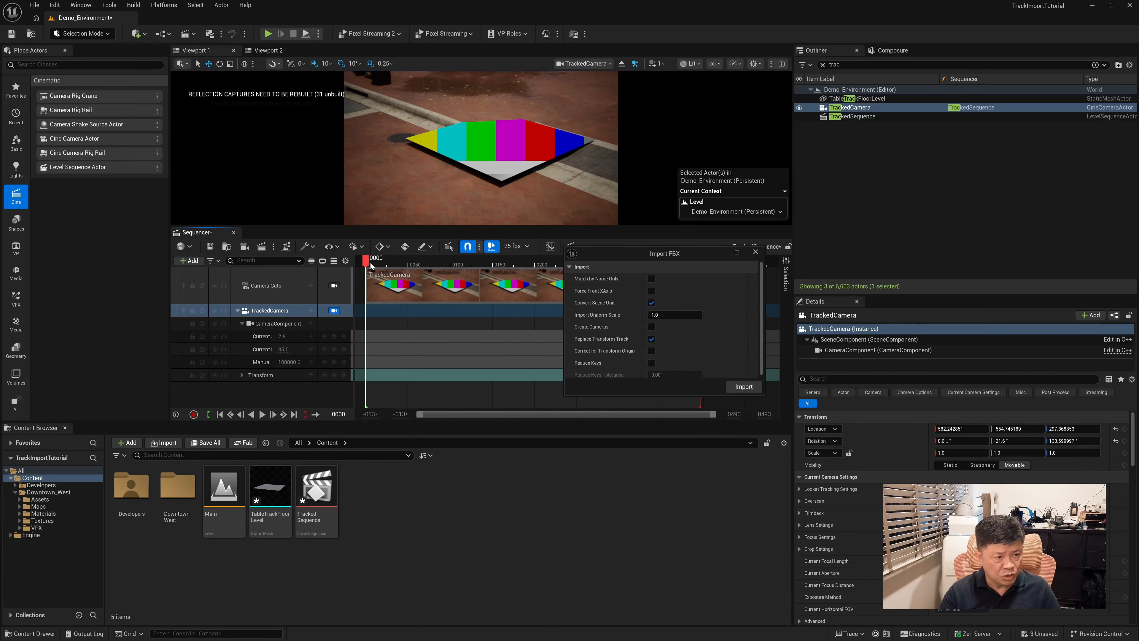
pyautogui.click(743, 387)
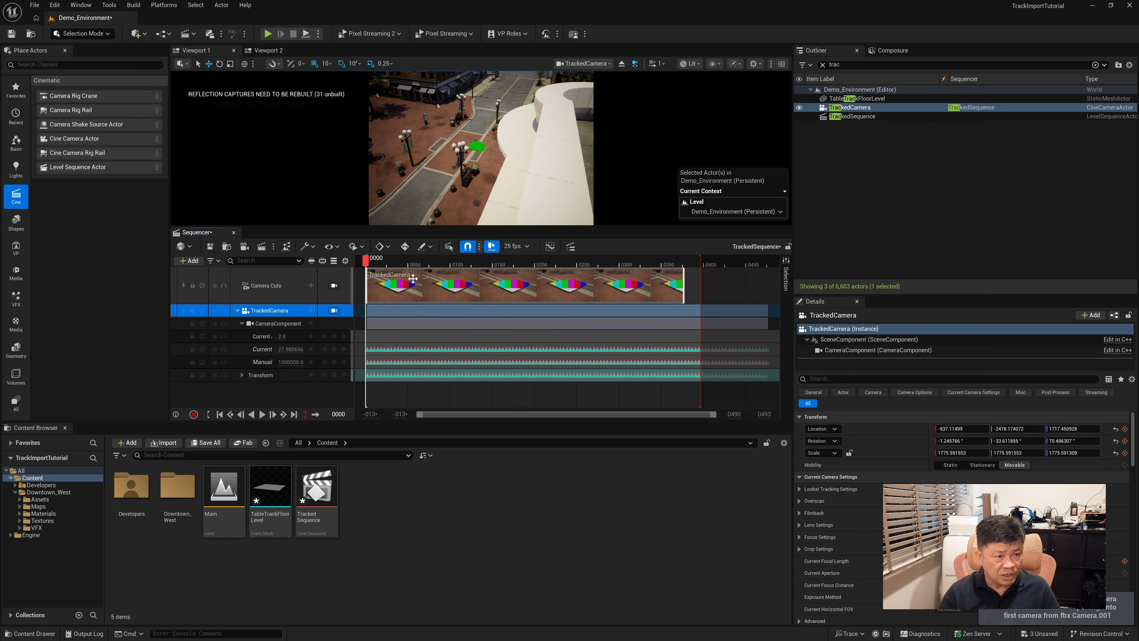
# Scrub to frame 105, and extend the playback end and the camera cut section to the end of the imported camera animation
pyautogui.moveTo(378, 266); pyautogui.dragTo(455, 266)
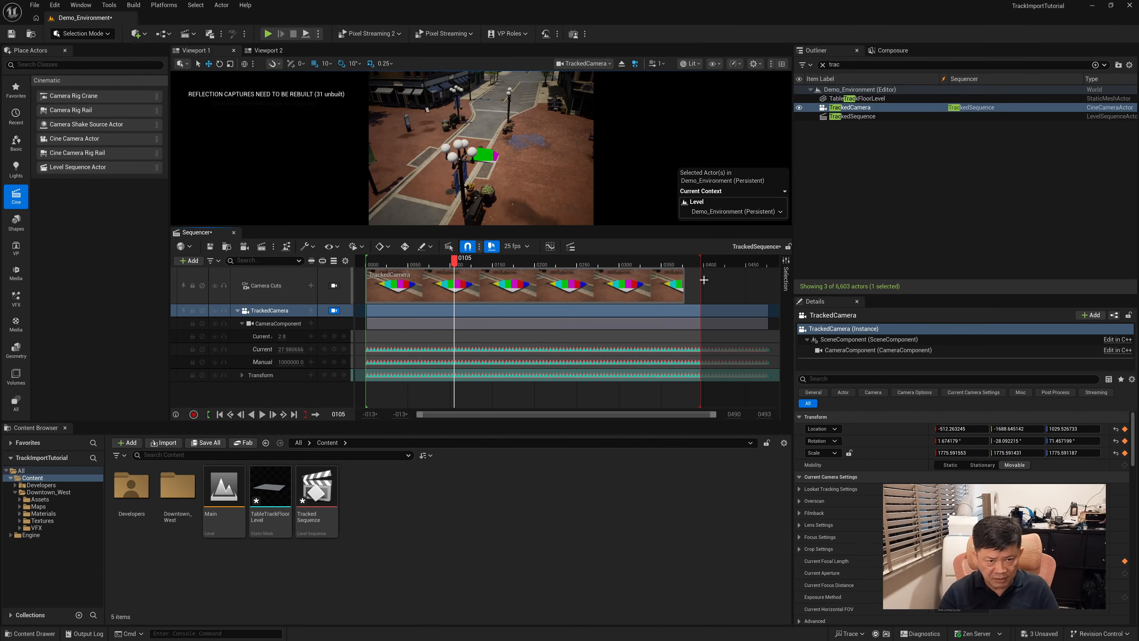
pyautogui.moveTo(700, 263); pyautogui.dragTo(774, 264)
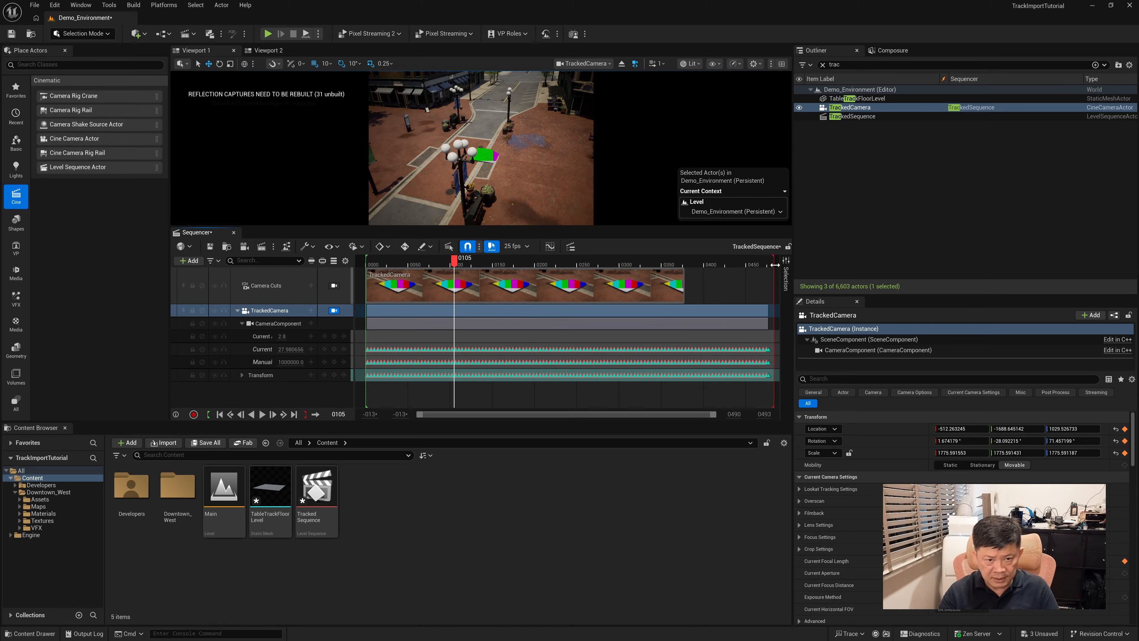
pyautogui.moveTo(683, 284); pyautogui.dragTo(768, 287)
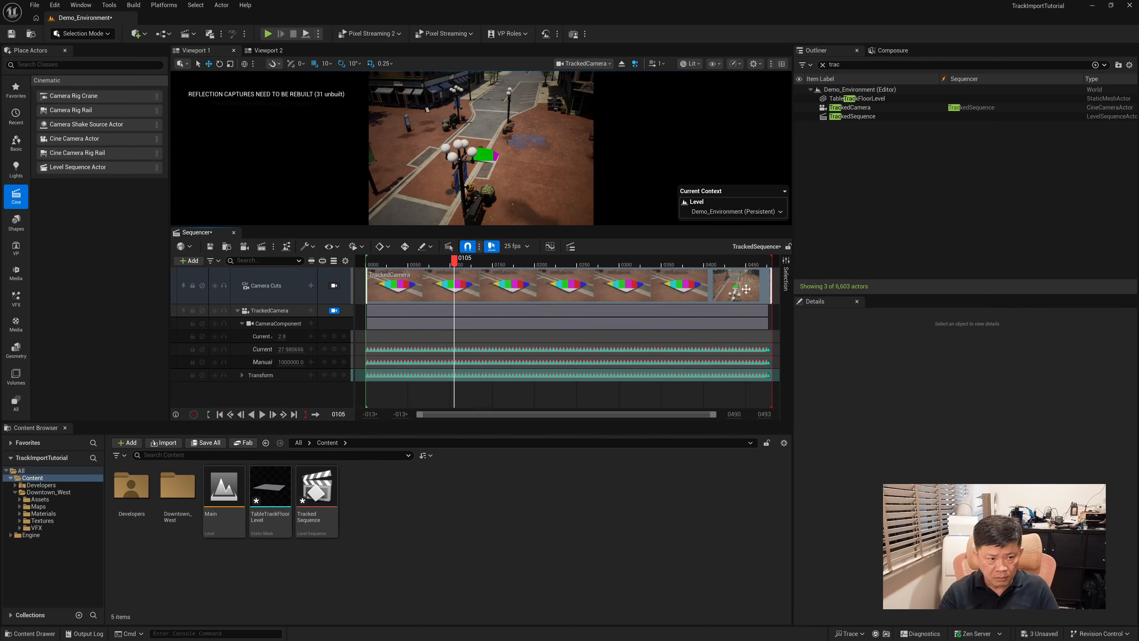
# Delete all X, Y and Z scale keyframes from TrackedCamera's Transform track
pyautogui.click(242, 375)
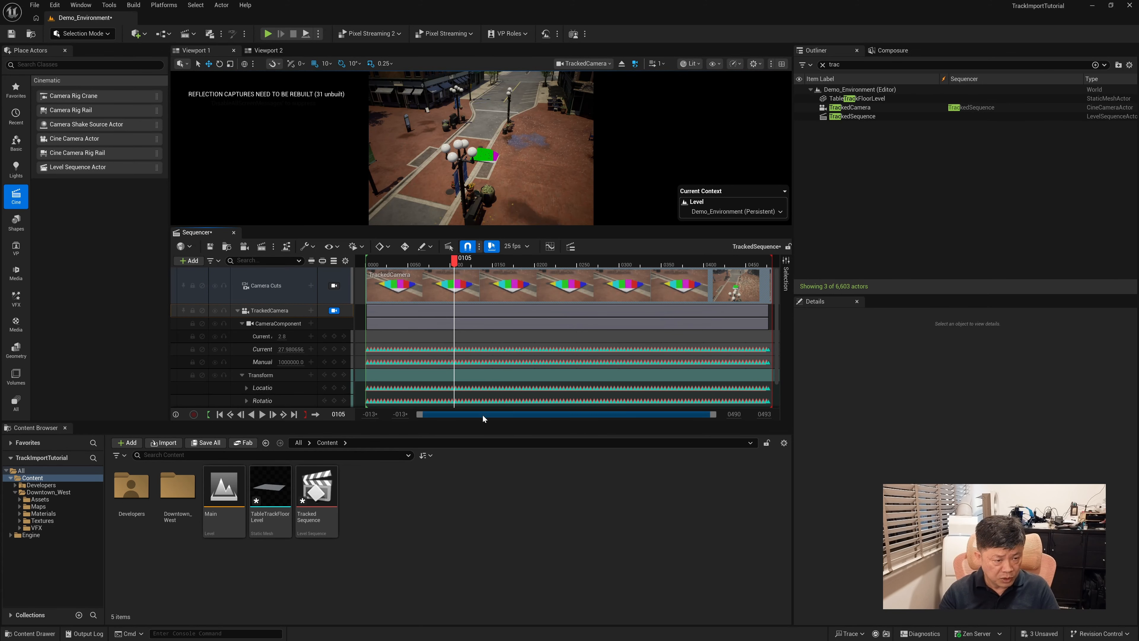
pyautogui.moveTo(509, 227); pyautogui.dragTo(509, 185)
pyautogui.click(247, 370)
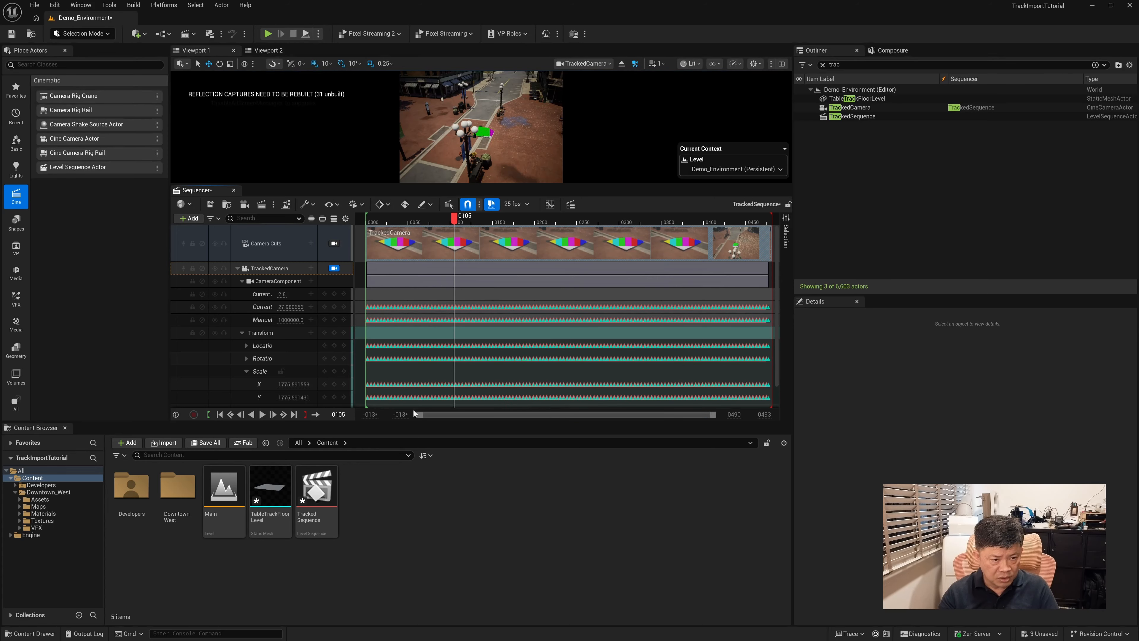
pyautogui.scroll(-1, 777, 375)
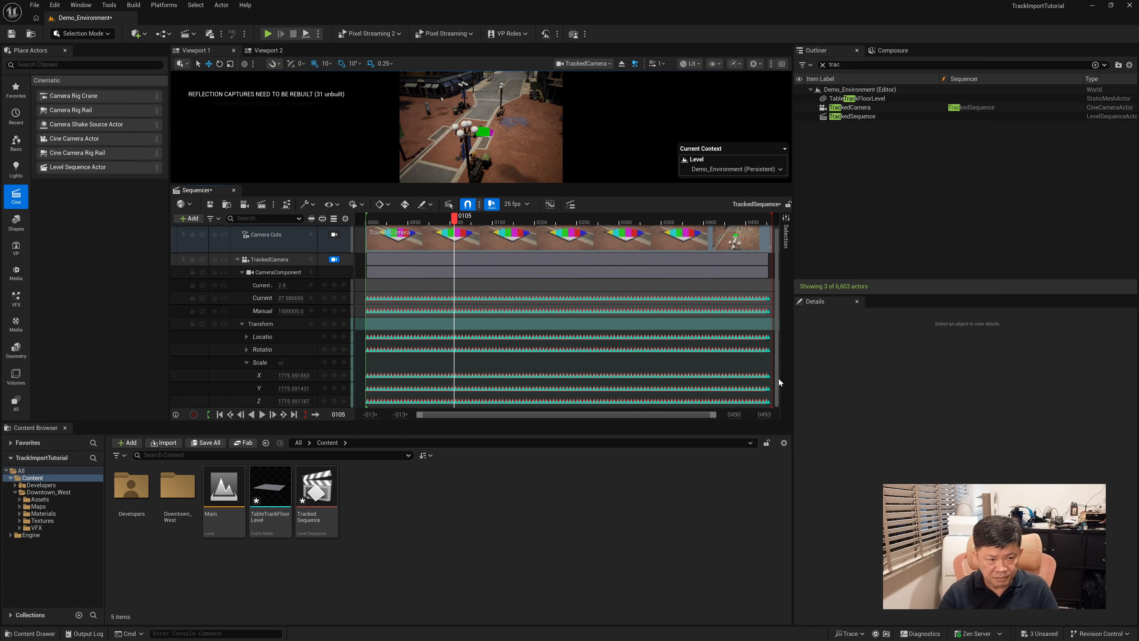
pyautogui.moveTo(360, 368); pyautogui.dragTo(769, 413)
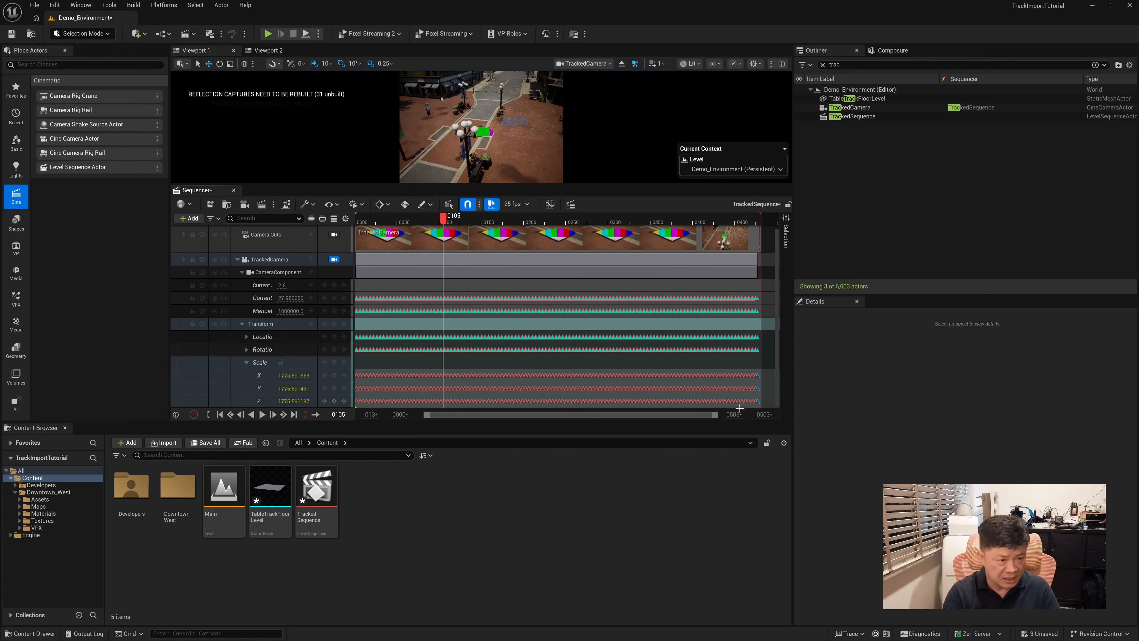
pyautogui.press('Delete')
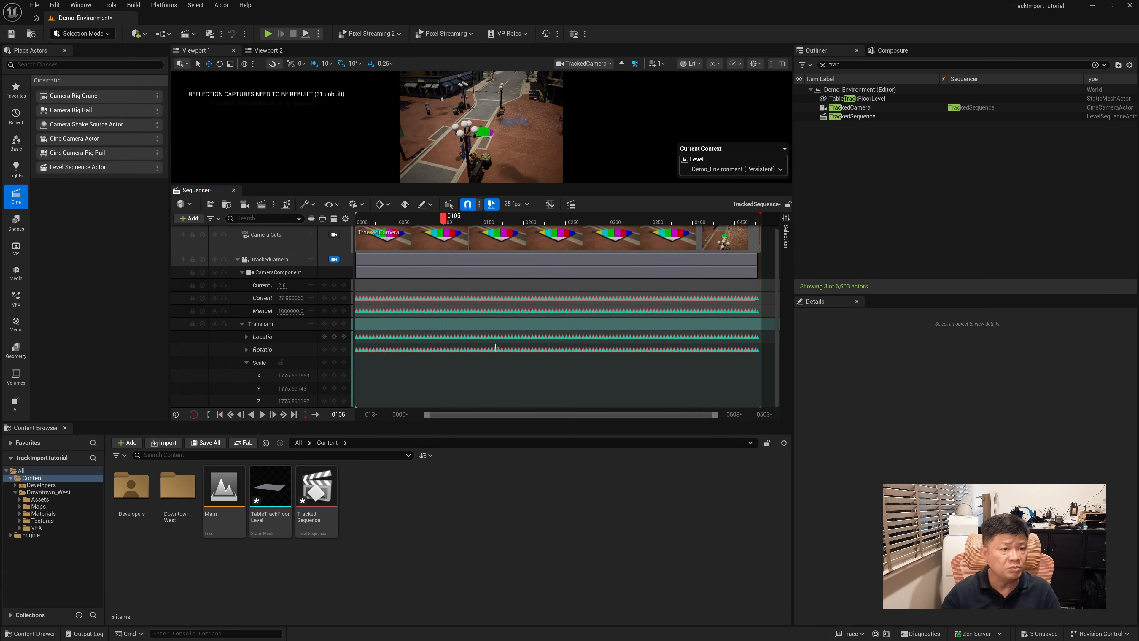
# Enlarge the viewport and reset the TrackedCamera actor's scale to its default 1.0 on all axes
pyautogui.click(859, 109)
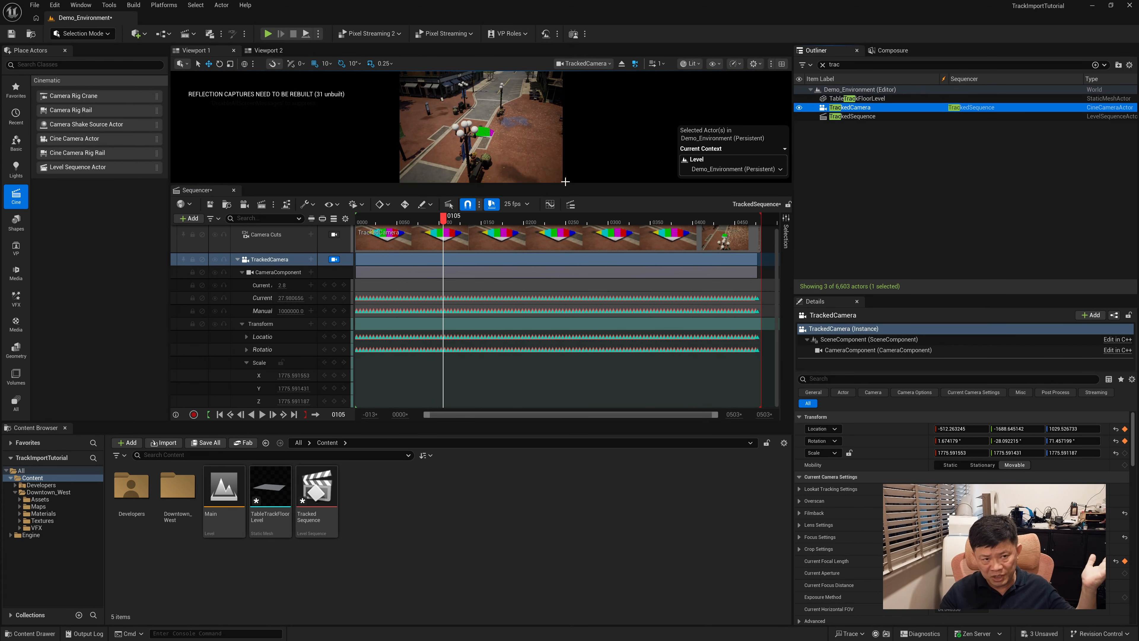
pyautogui.moveTo(565, 184); pyautogui.dragTo(551, 294)
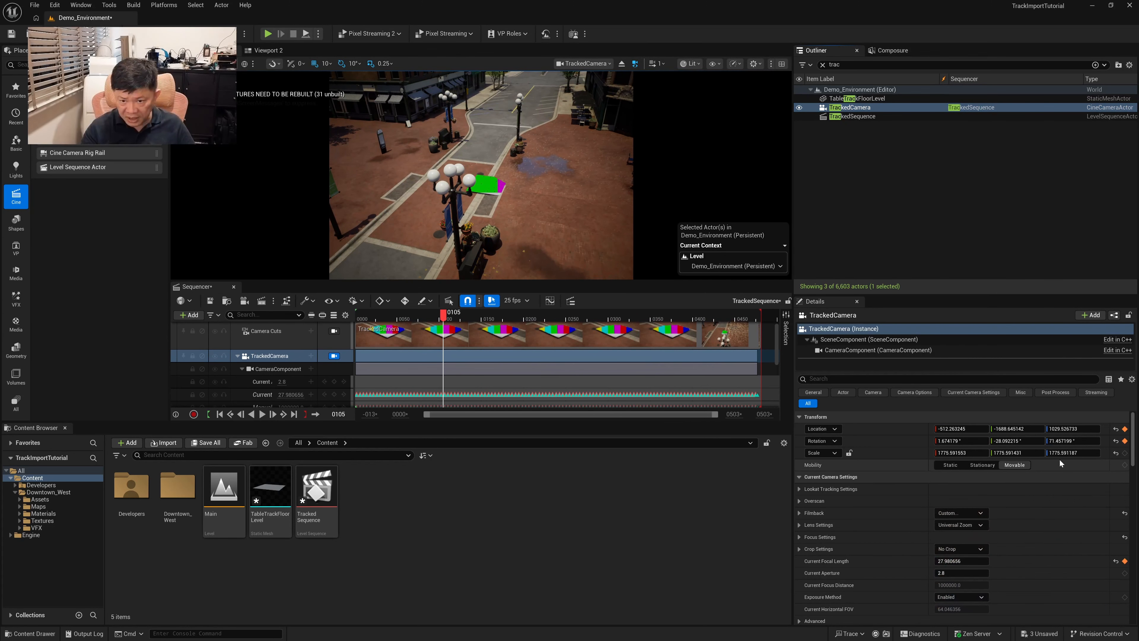
pyautogui.click(1116, 453)
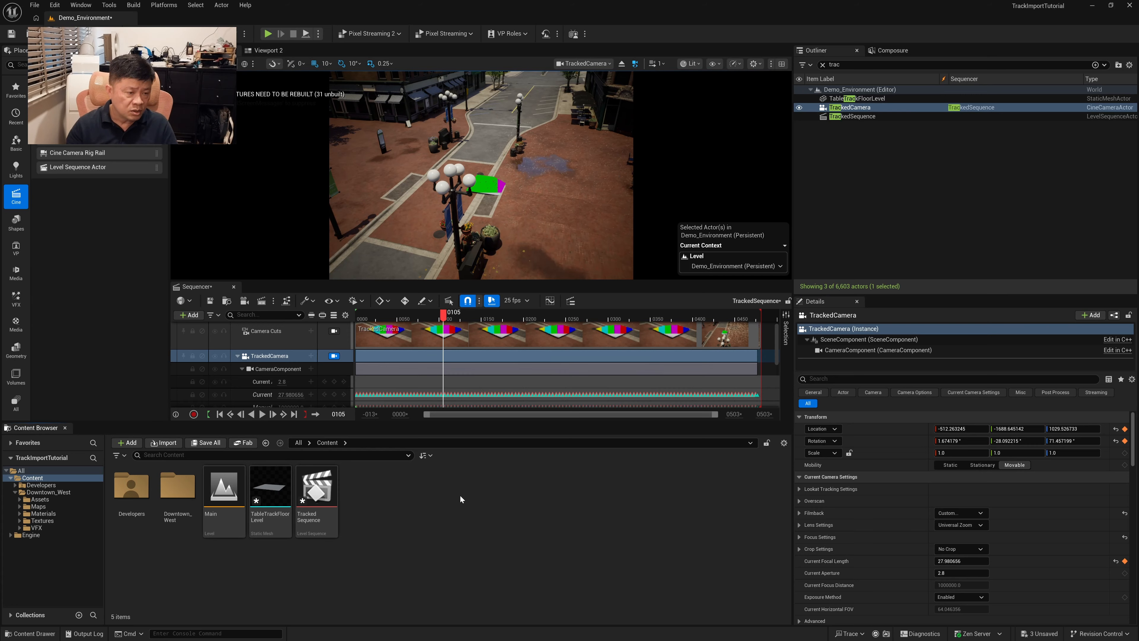
# Create an Img Media Source asset named ImgSeq in the Content folder
pyautogui.rightClick(372, 481)
pyautogui.moveTo(401, 471)
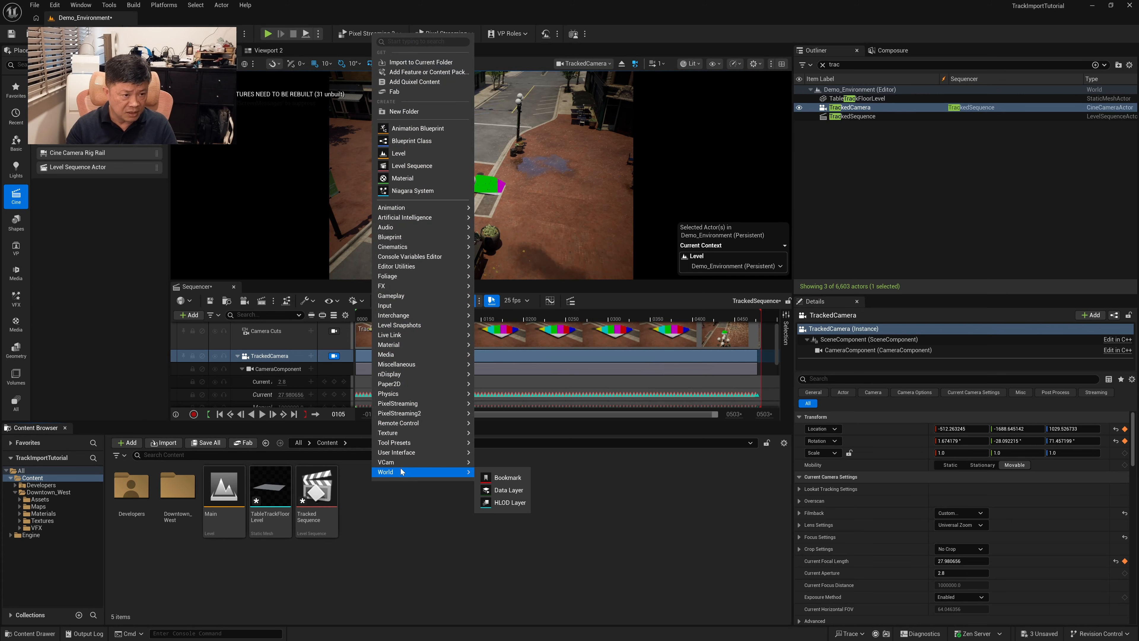
pyautogui.moveTo(393, 358)
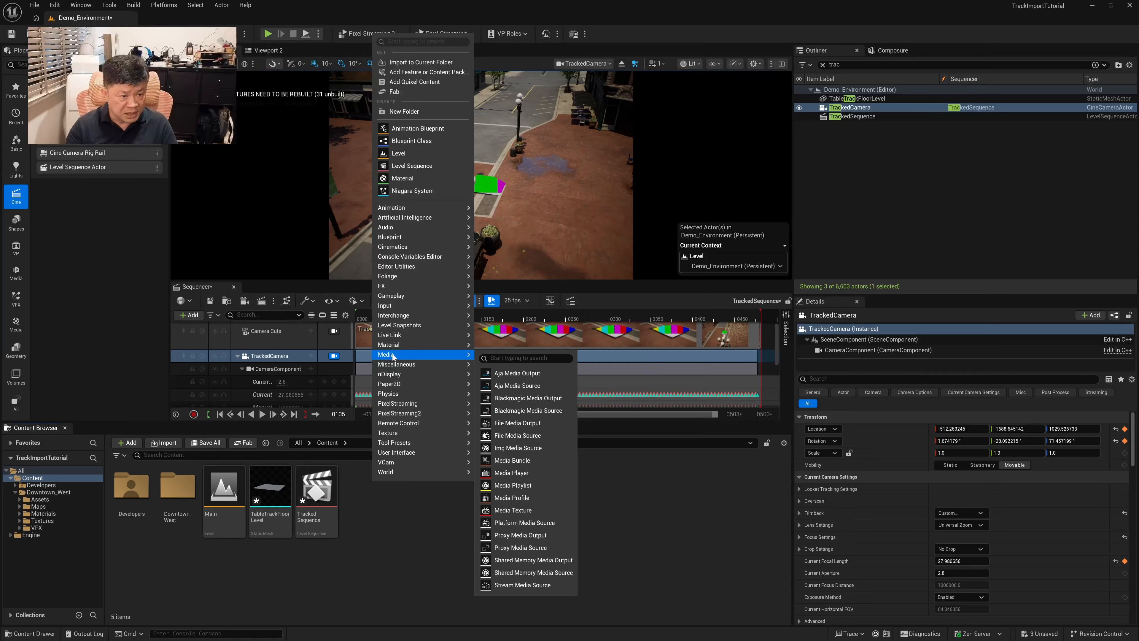
pyautogui.click(525, 447)
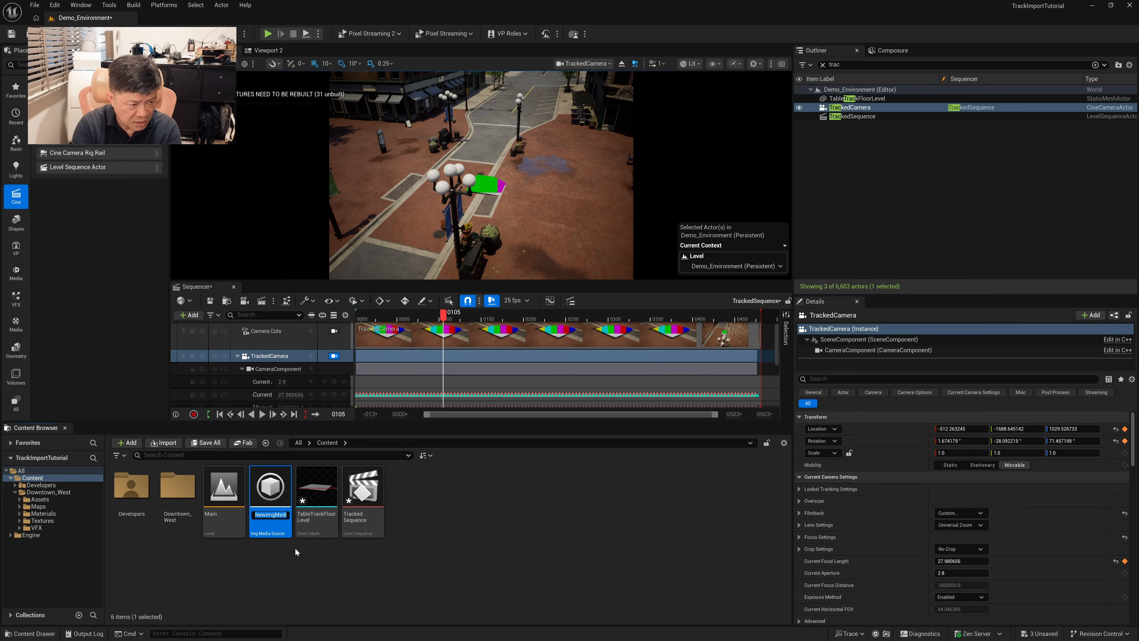
pyautogui.write('ImgSeq')
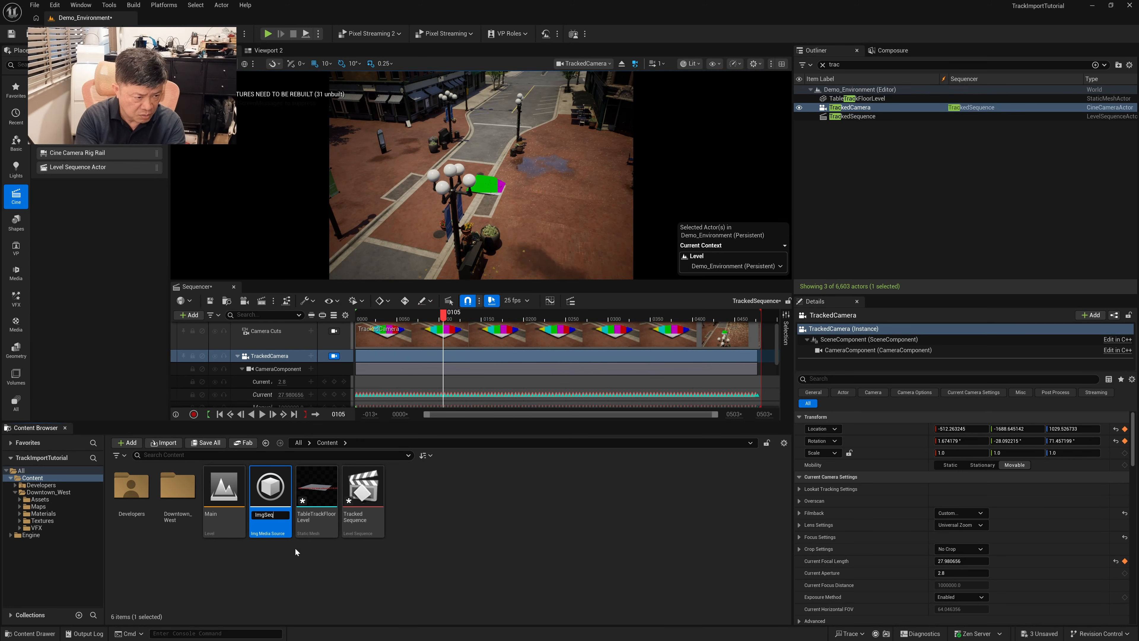
pyautogui.press('Return')
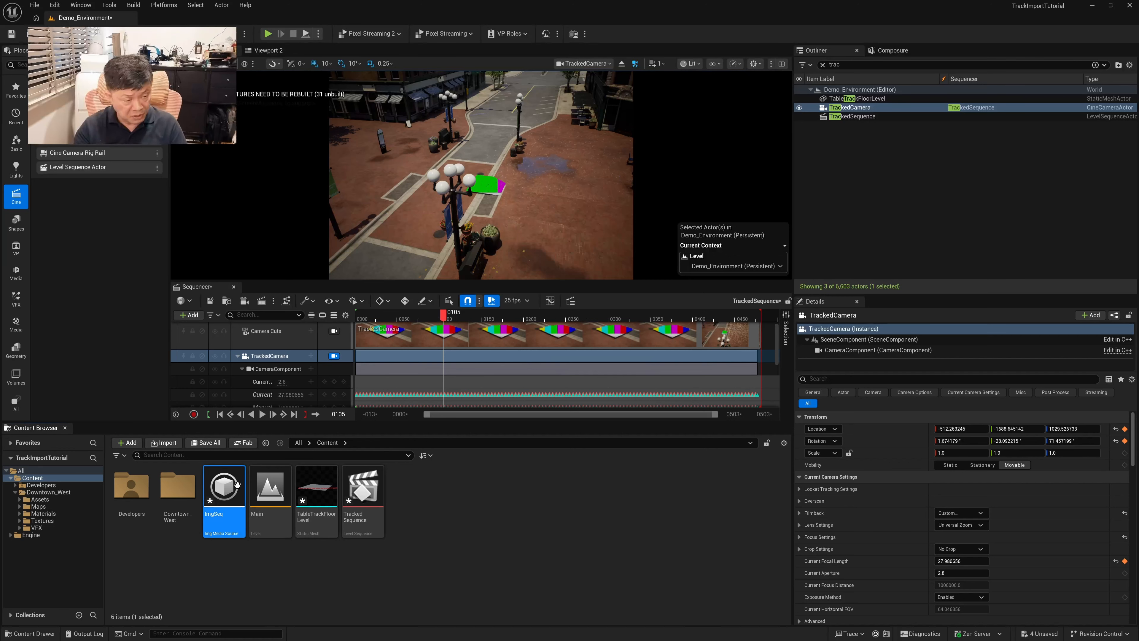
# Set ImgSeq's sequence path to Masked_Table_GS0001.png in the MaskedSequence folder, with the asset editor widened
pyautogui.doubleClick(220, 493)
pyautogui.moveTo(591, 242); pyautogui.dragTo(539, 198)
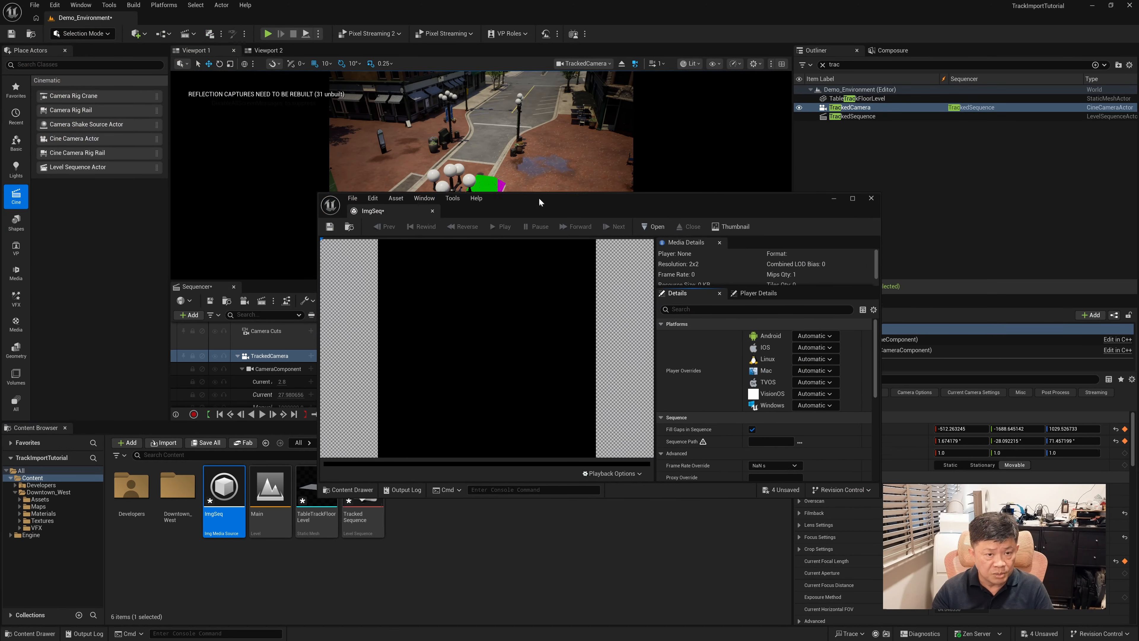
pyautogui.scroll(-1, 876, 361)
pyautogui.moveTo(879, 370); pyautogui.dragTo(990, 369)
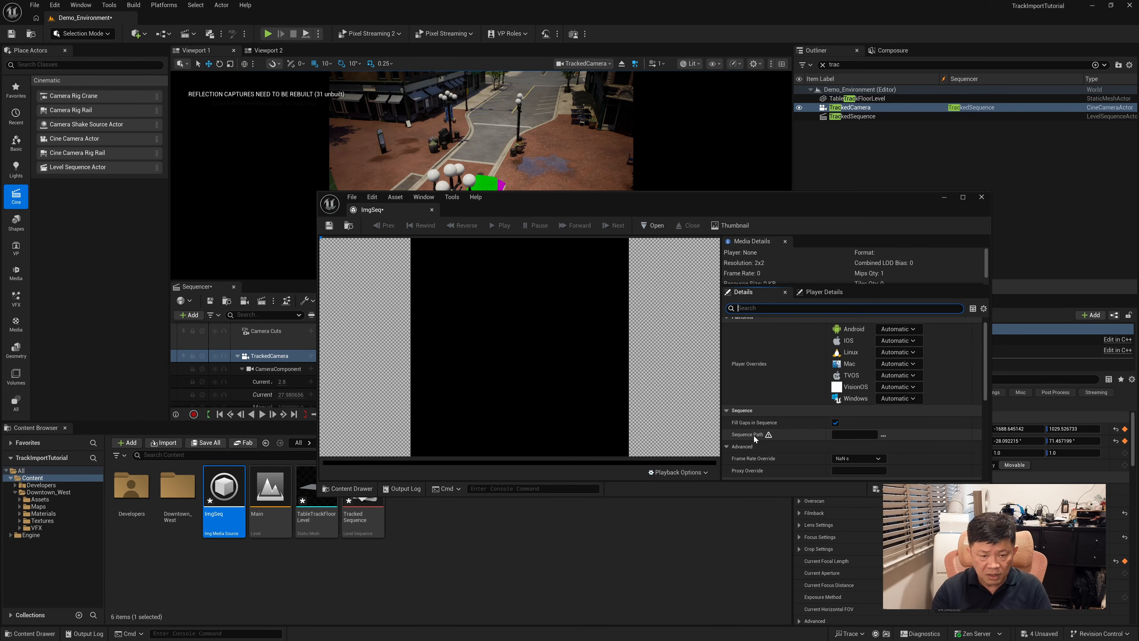
pyautogui.click(883, 435)
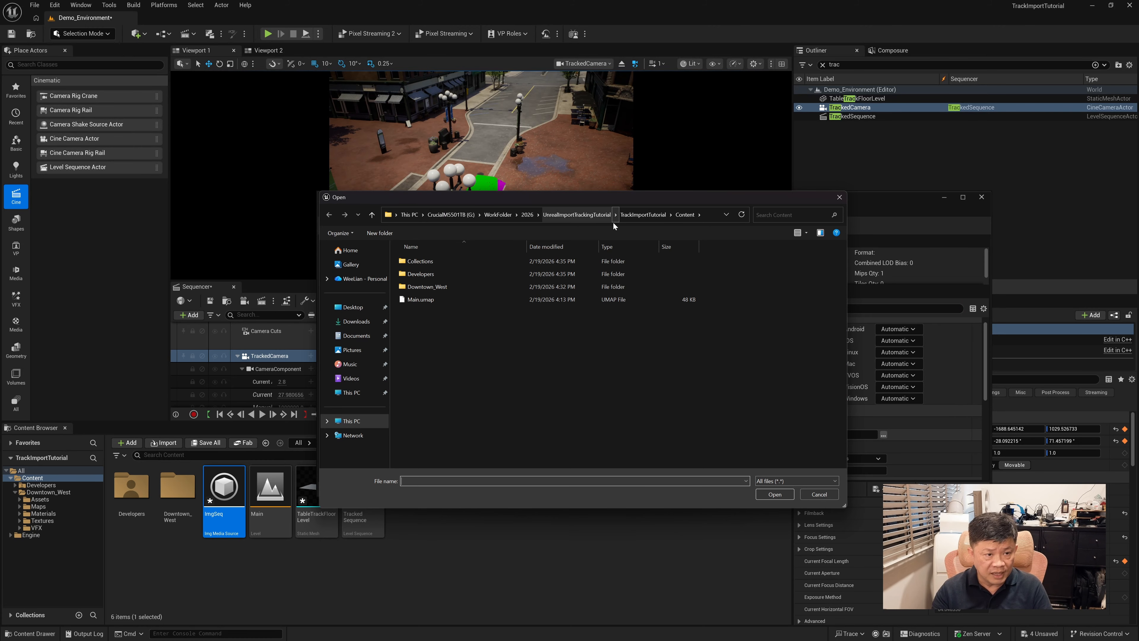
pyautogui.click(589, 217)
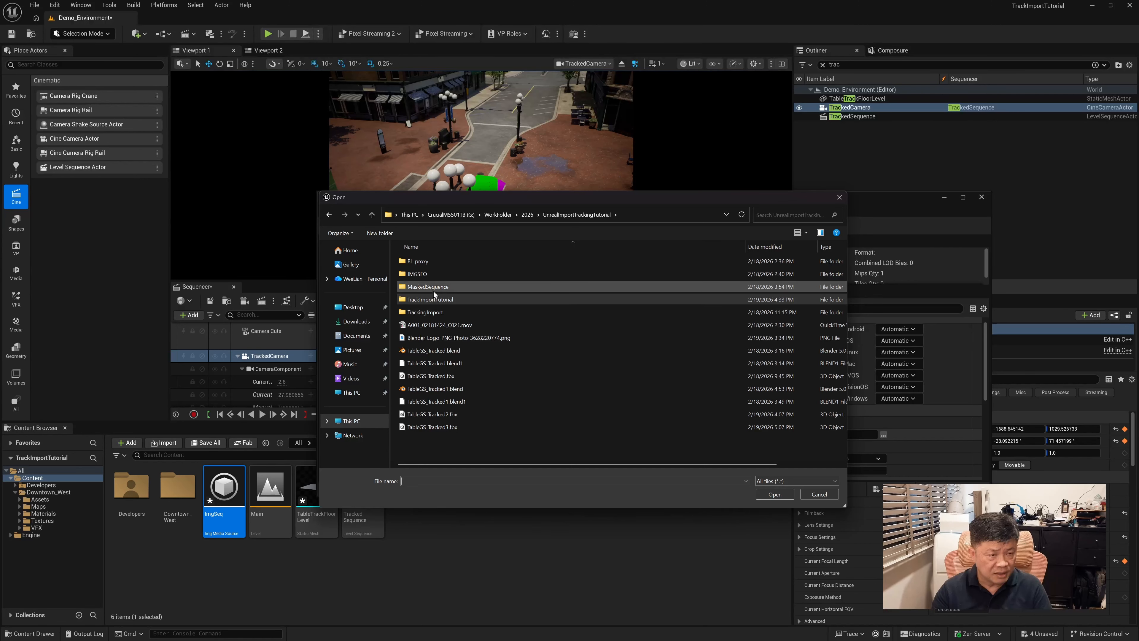
pyautogui.doubleClick(416, 286)
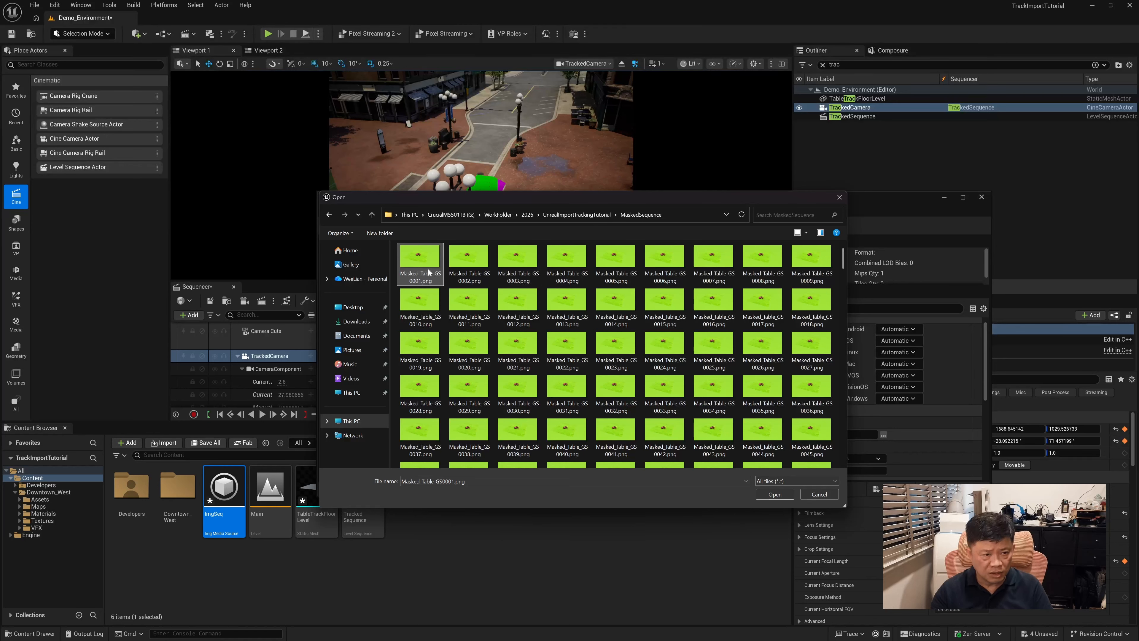
pyautogui.click(774, 494)
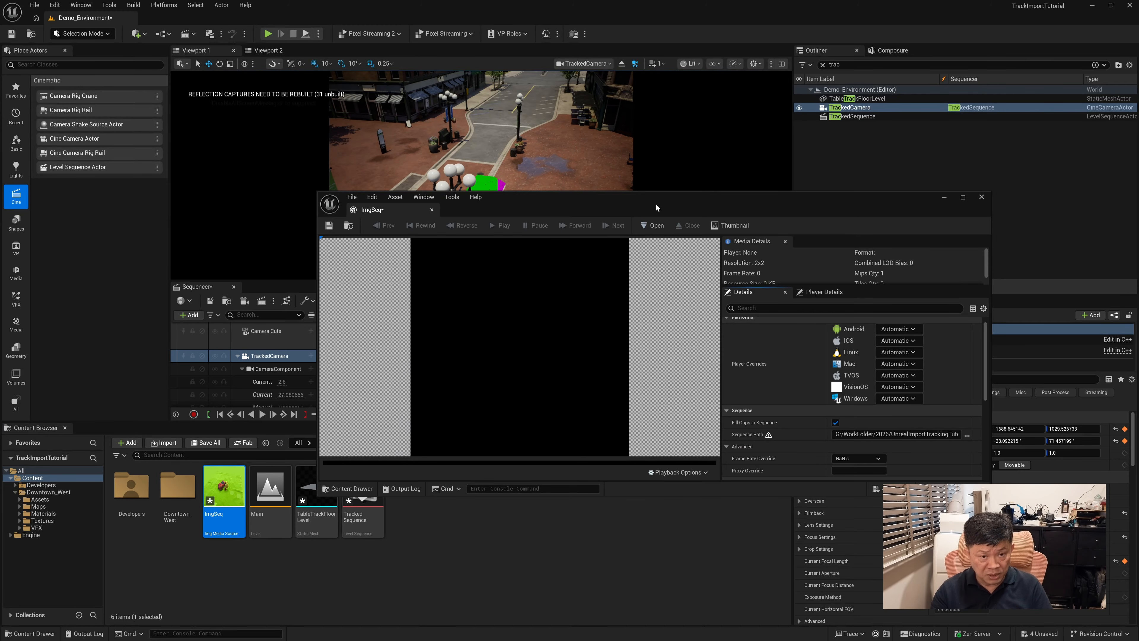
# Override ImgSeq's frame rate to 25 fps (PAL/25), with its editor window enlarged, and minimize the editor
pyautogui.moveTo(654, 205); pyautogui.dragTo(629, 189)
pyautogui.moveTo(965, 483); pyautogui.dragTo(1069, 543)
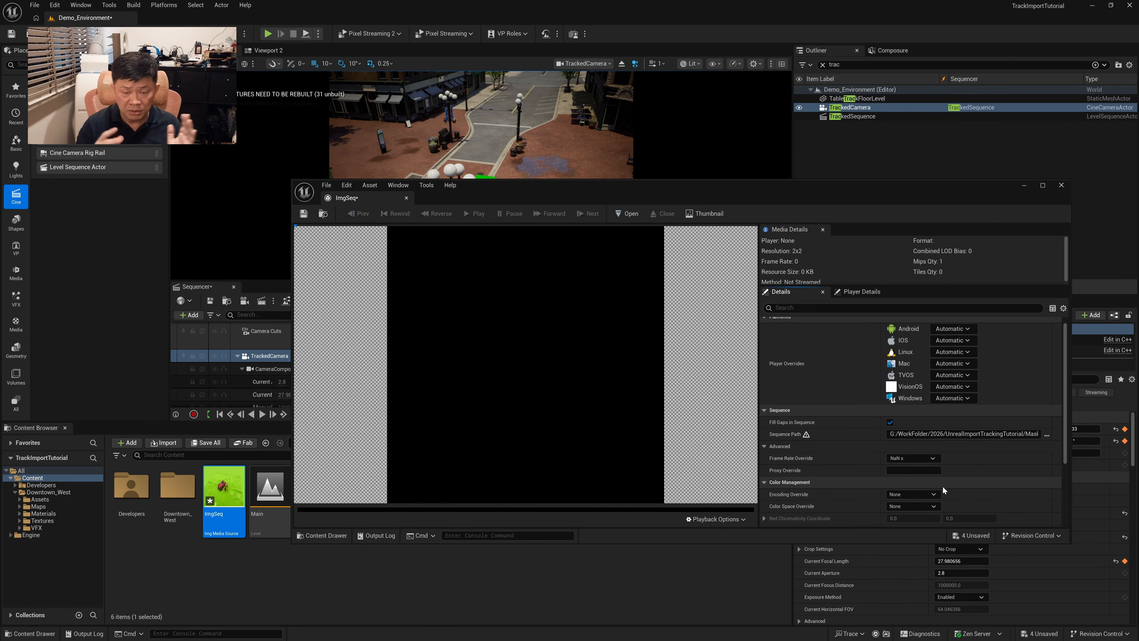
pyautogui.click(931, 458)
pyautogui.click(826, 460)
pyautogui.click(927, 457)
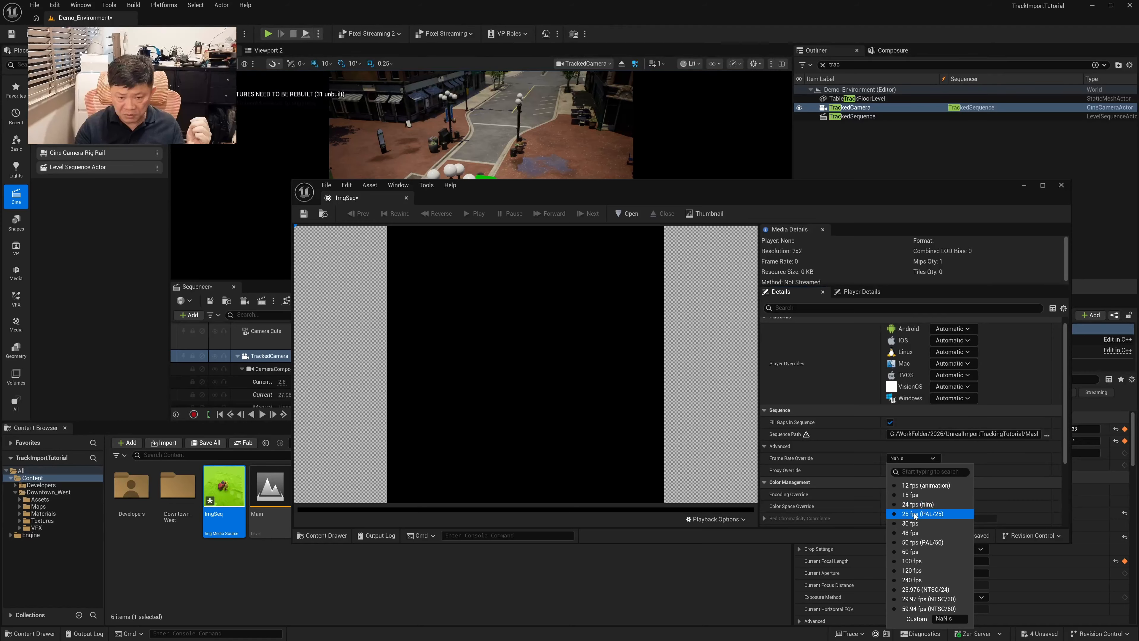
pyautogui.click(925, 505)
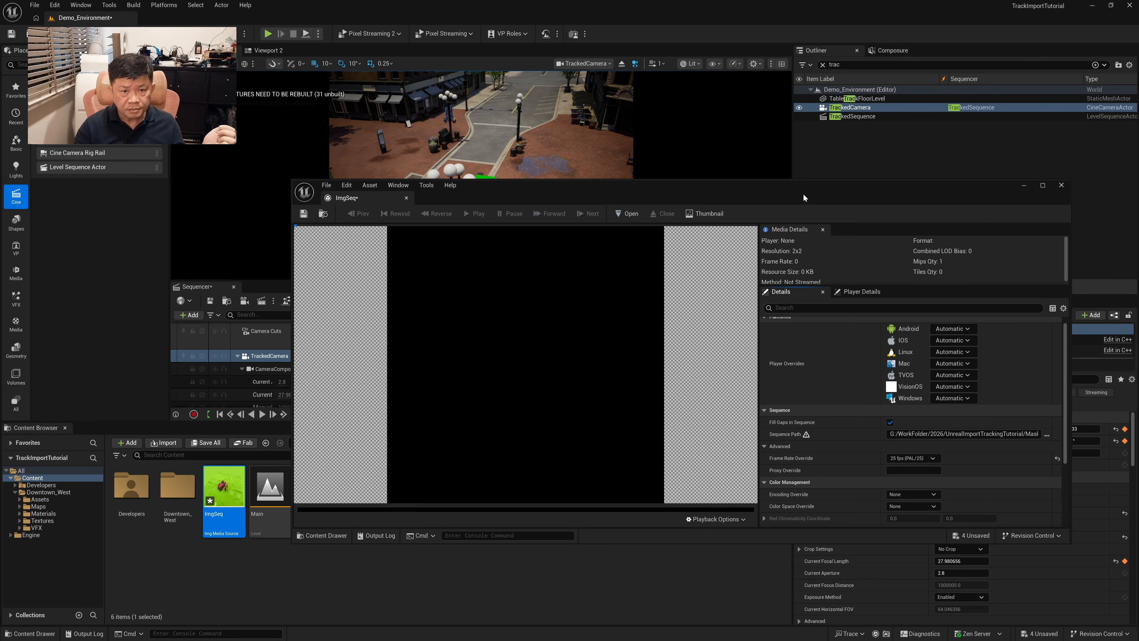
pyautogui.moveTo(803, 194); pyautogui.dragTo(786, 164)
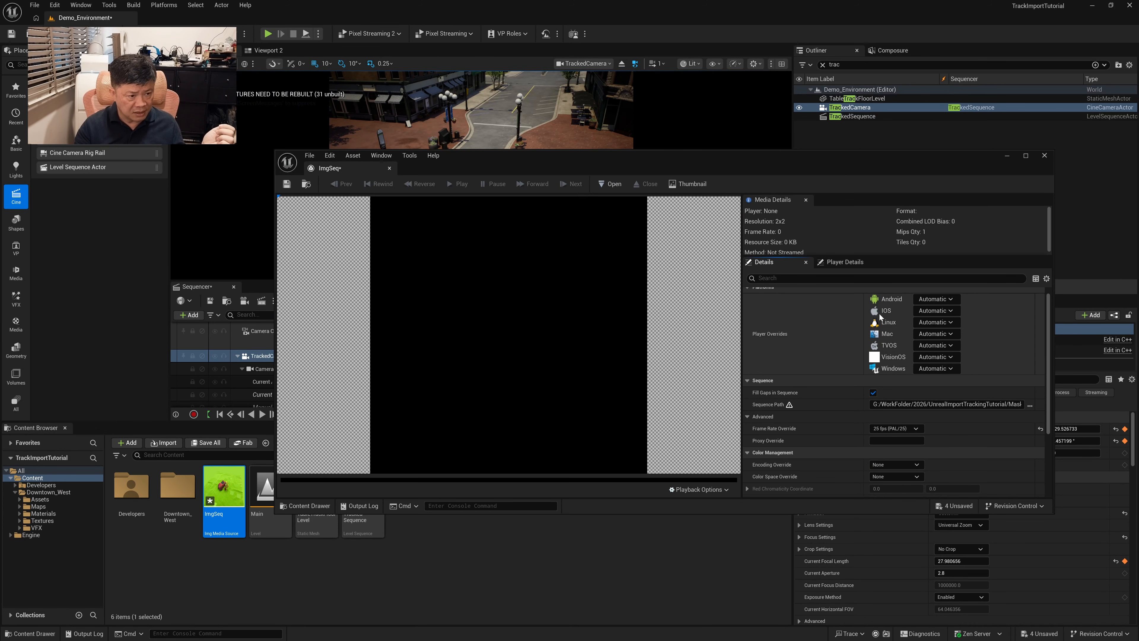
pyautogui.click(1006, 157)
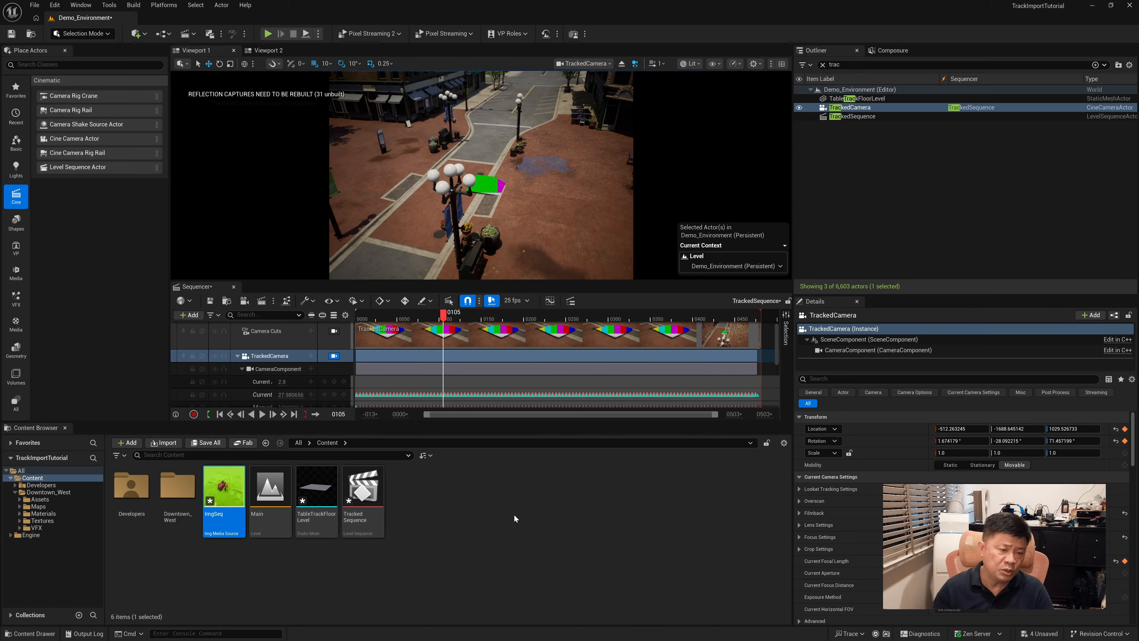
# Create a Media Player asset in the Content folder with a linked video output MediaTexture
pyautogui.rightClick(429, 484)
pyautogui.moveTo(445, 479)
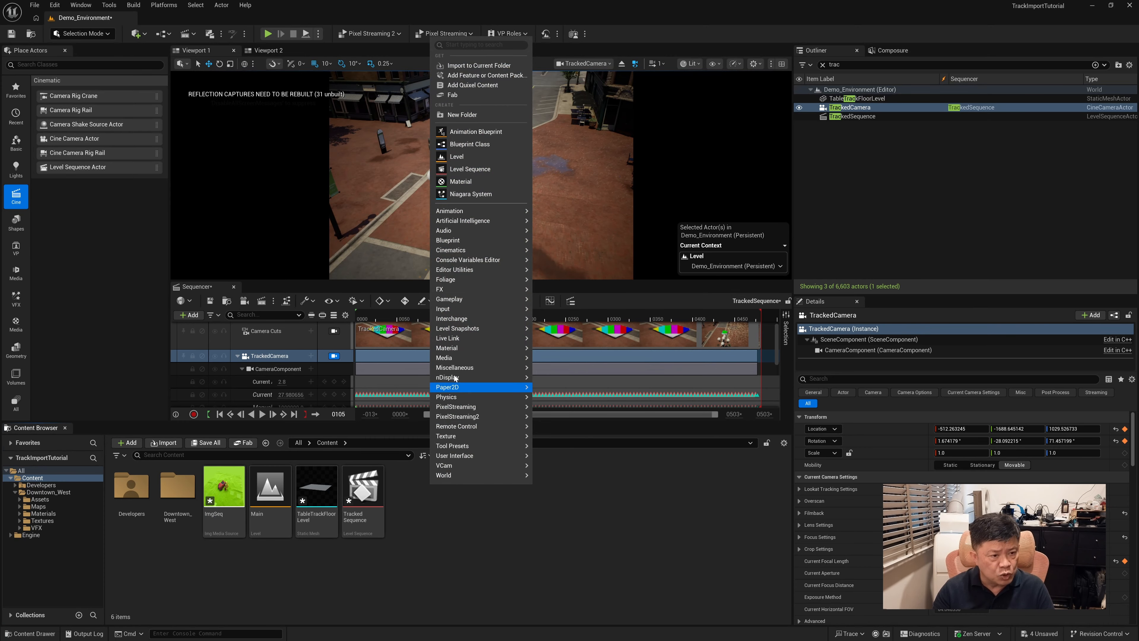
pyautogui.moveTo(456, 359)
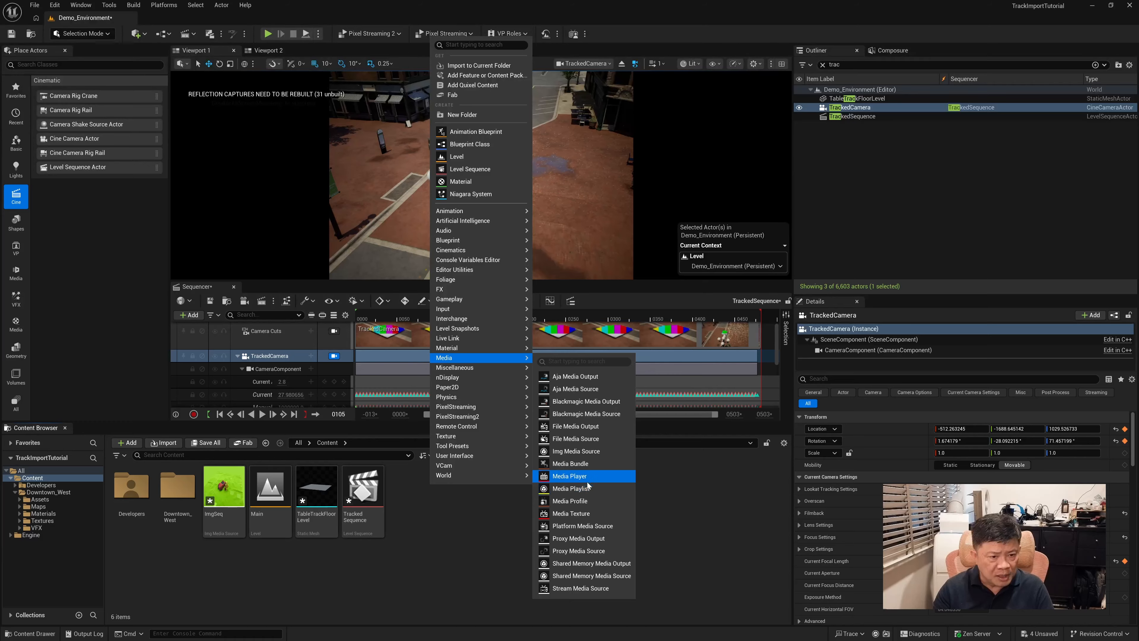
pyautogui.click(570, 478)
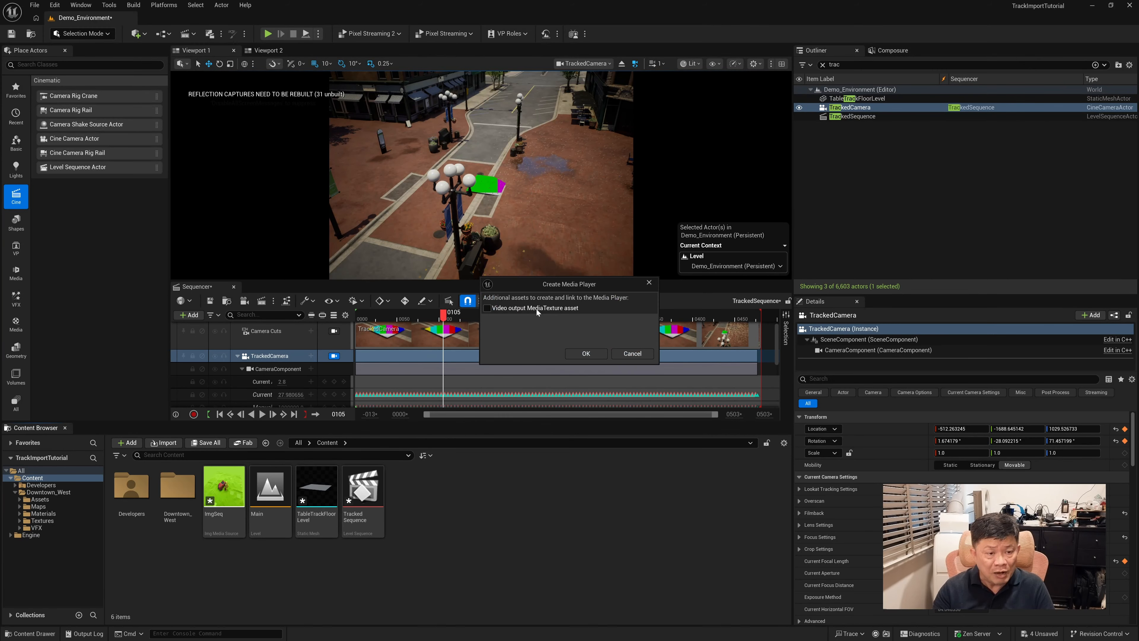
pyautogui.click(490, 308)
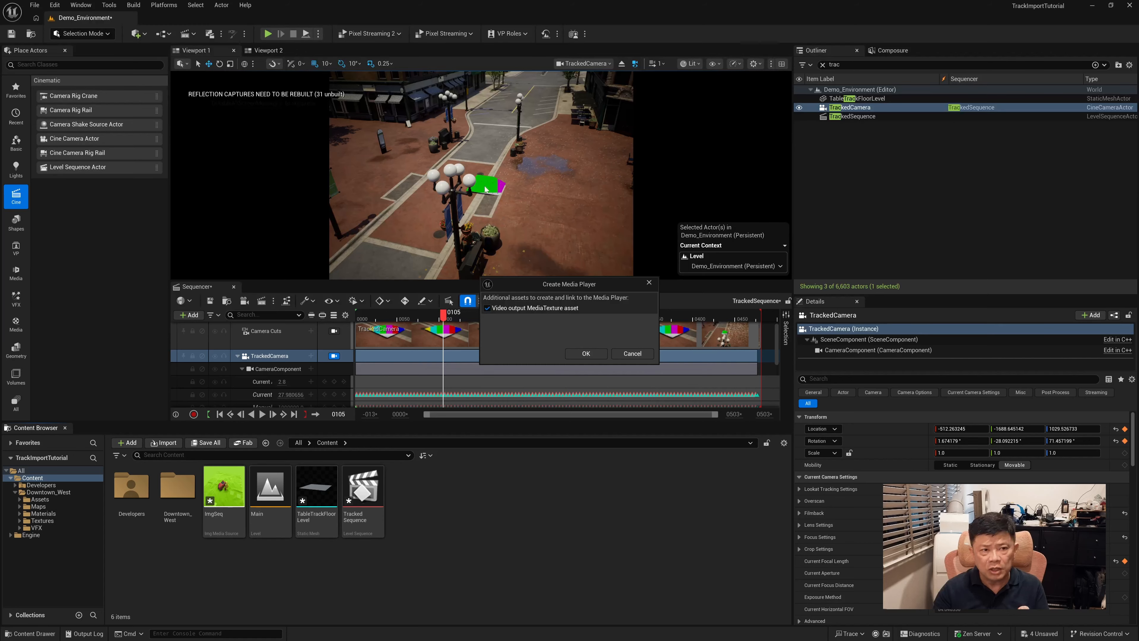
pyautogui.click(586, 354)
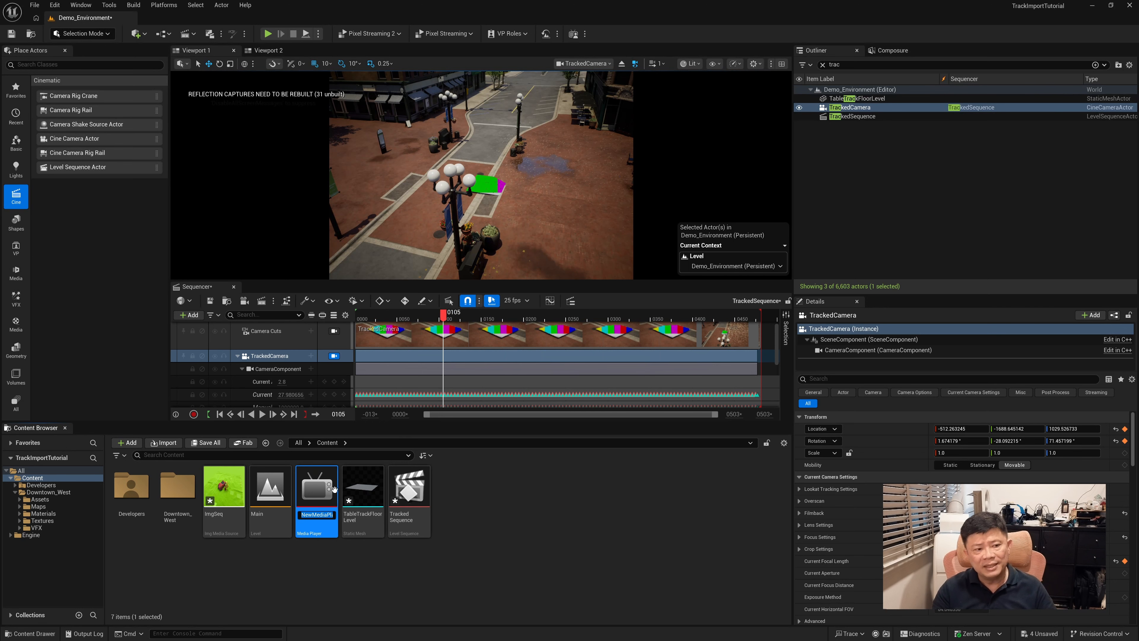
# Load the ImgSeq media source into the new media player so it plays, and minimize the player's editor
pyautogui.doubleClick(315, 489)
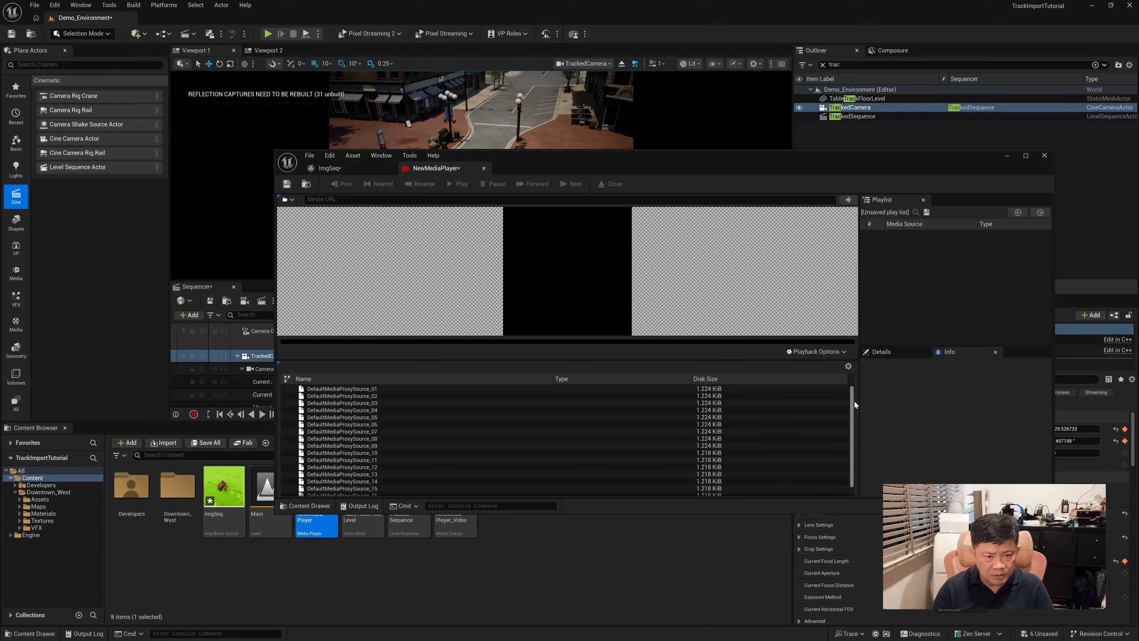
pyautogui.scroll(-1, 854, 401)
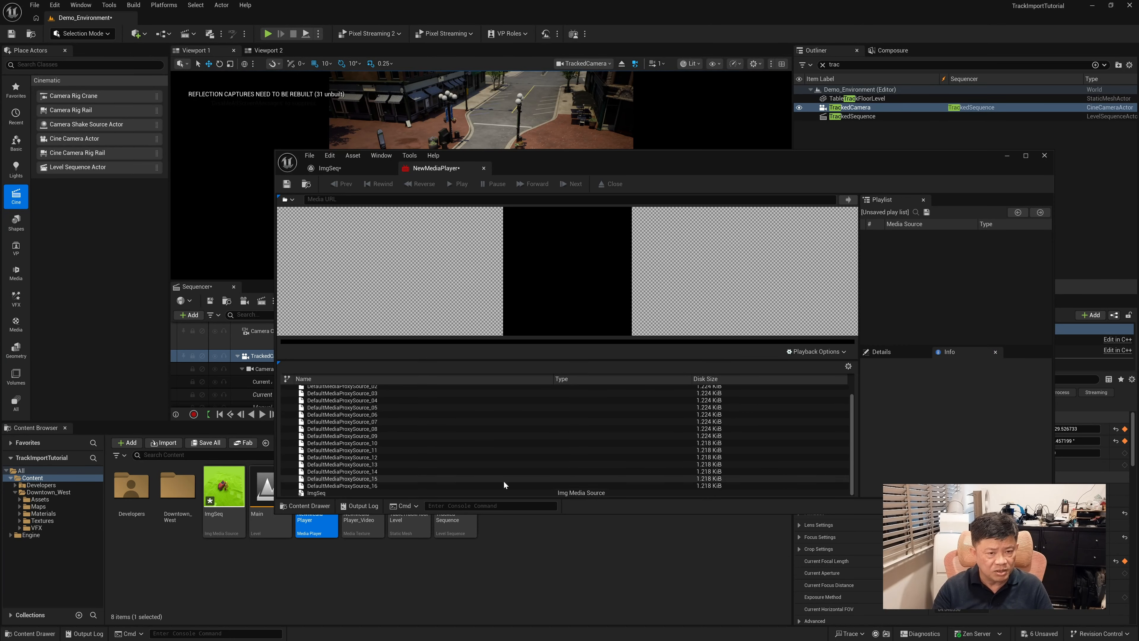
pyautogui.doubleClick(324, 494)
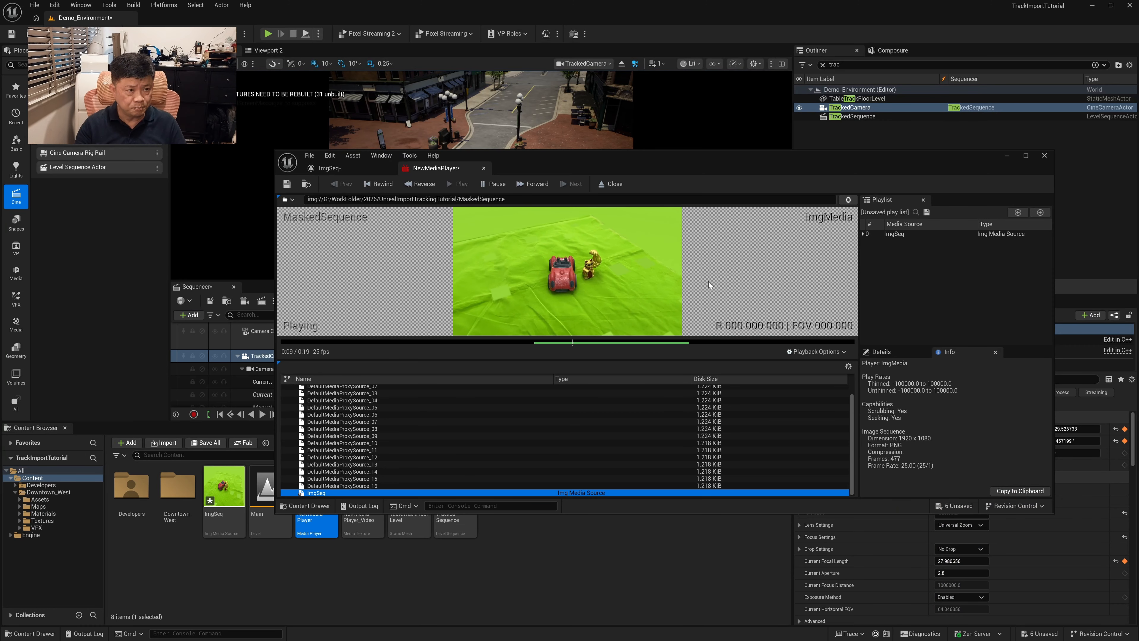
pyautogui.click(1001, 157)
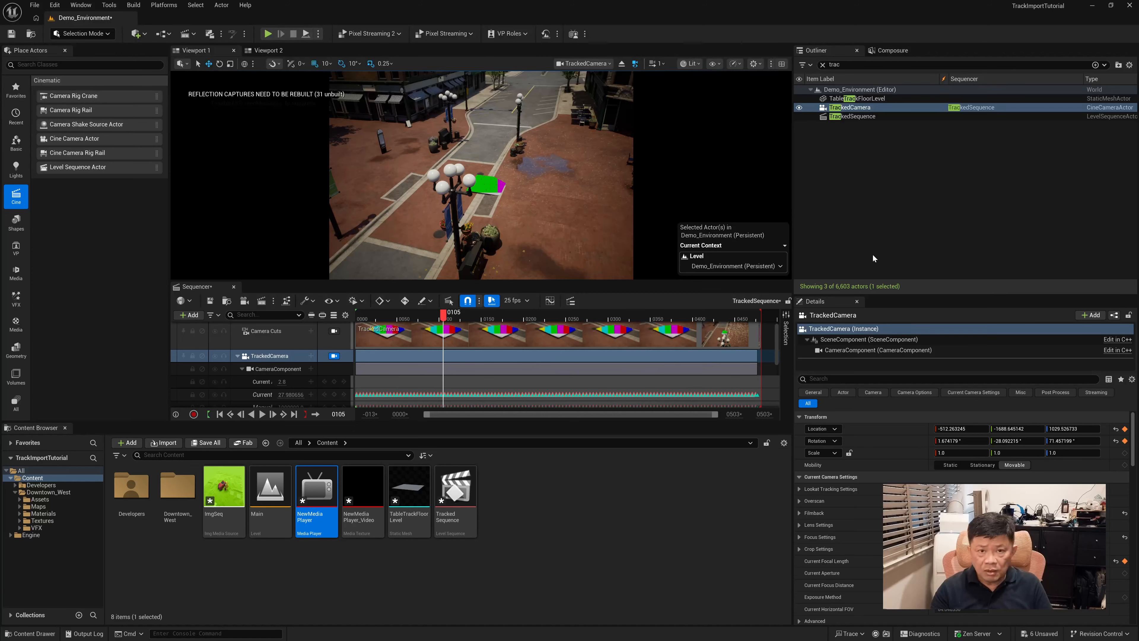
# Assign the NewMediaPlayer_Video texture to the composite's PlateLayer and preview it at frame 147 of the sequence
pyautogui.click(894, 51)
pyautogui.click(865, 113)
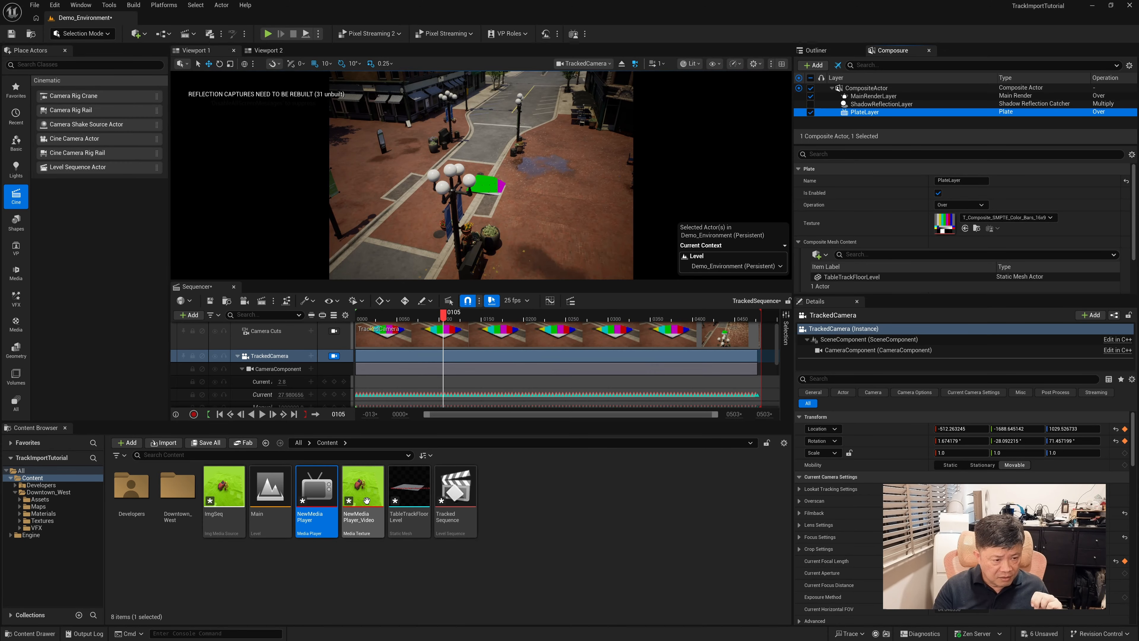
pyautogui.moveTo(366, 500); pyautogui.dragTo(960, 228)
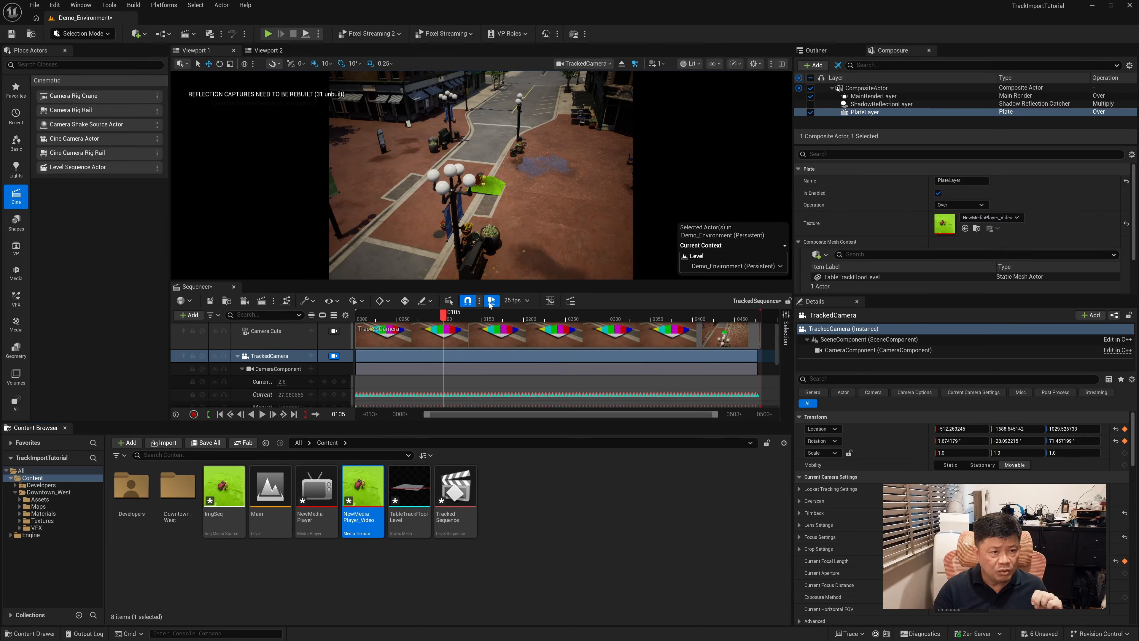
pyautogui.moveTo(444, 322); pyautogui.dragTo(478, 320)
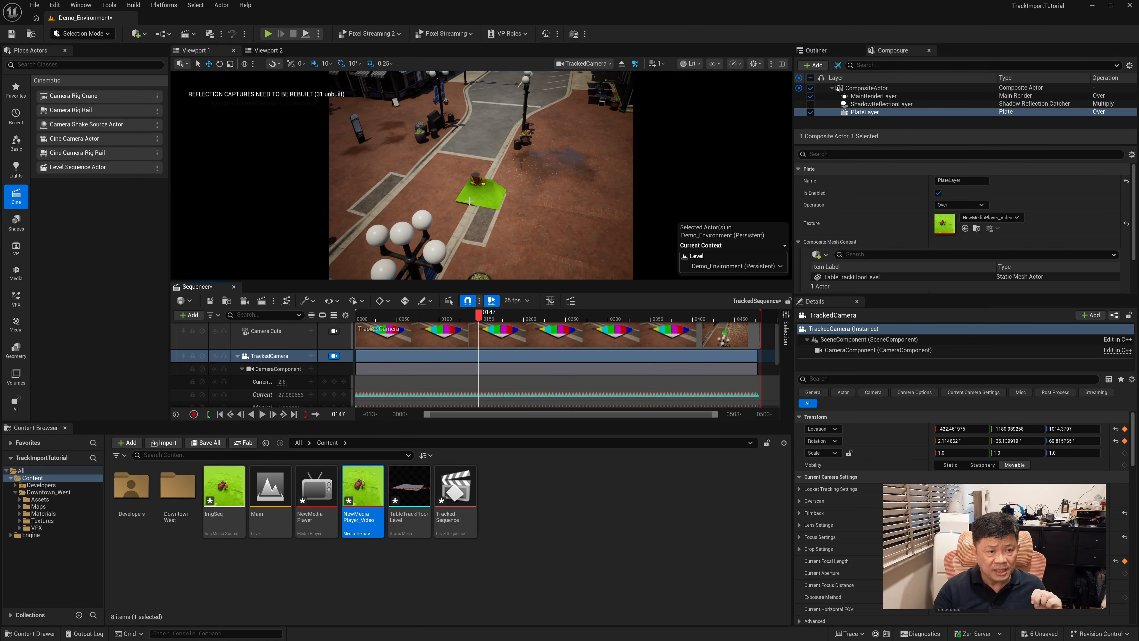
# Scale the TableTrackFloorLevel mesh up to 1.0 on all axes and preview it at frame 167
pyautogui.click(475, 199)
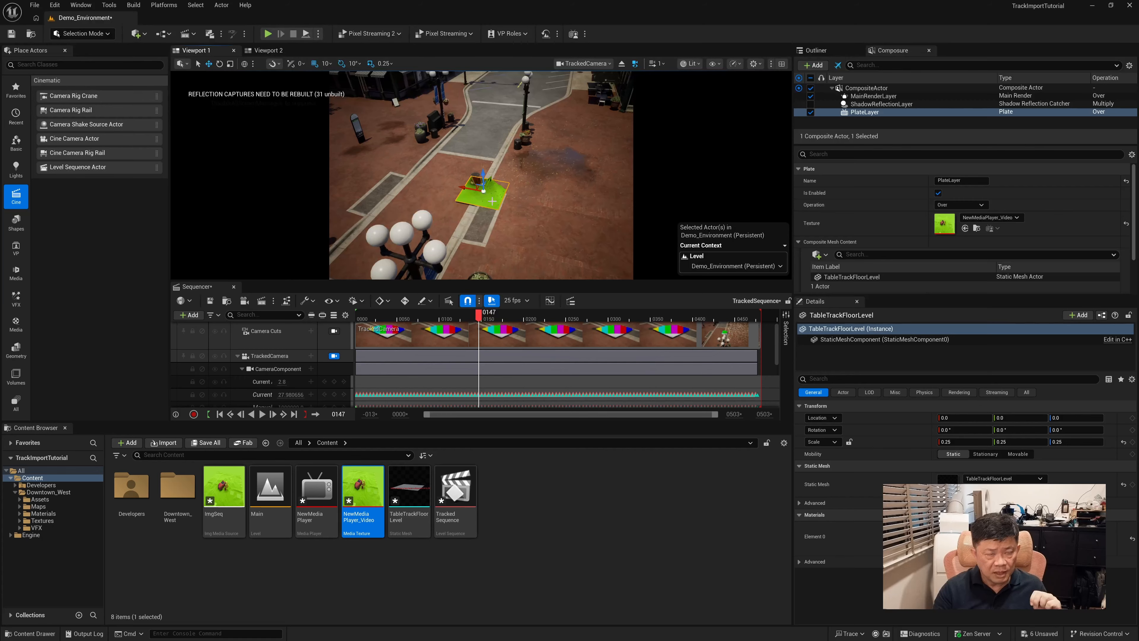
pyautogui.moveTo(484, 191); pyautogui.dragTo(507, 183)
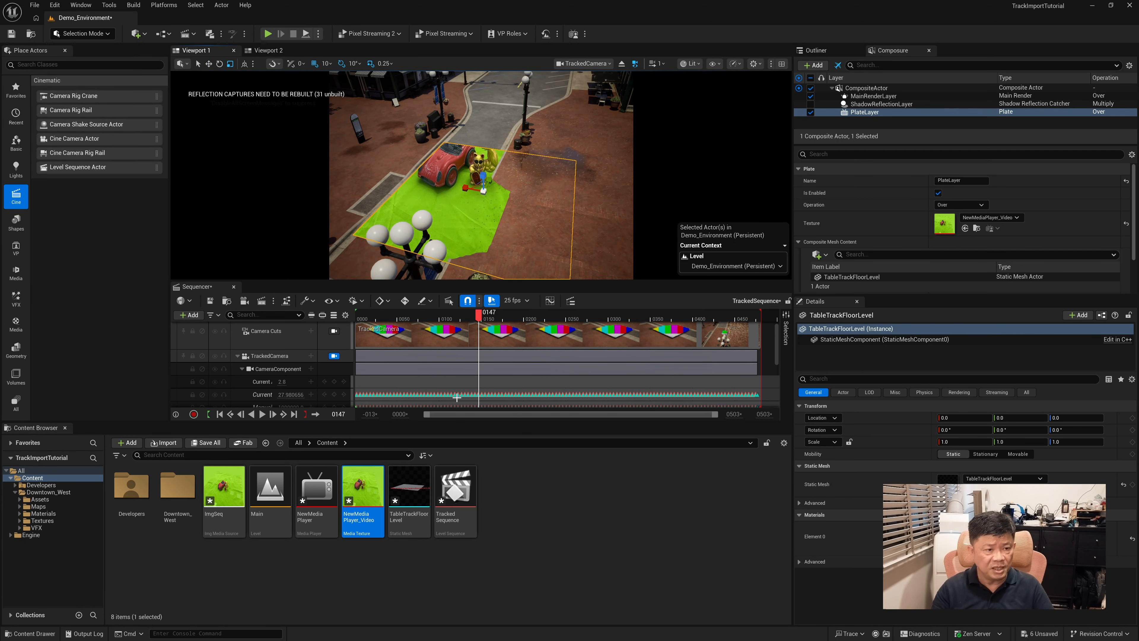
pyautogui.moveTo(479, 315)
pyautogui.mouseDown()
pyautogui.moveTo(608, 328)
pyautogui.moveTo(457, 329)
pyautogui.moveTo(496, 328)
pyautogui.mouseUp()
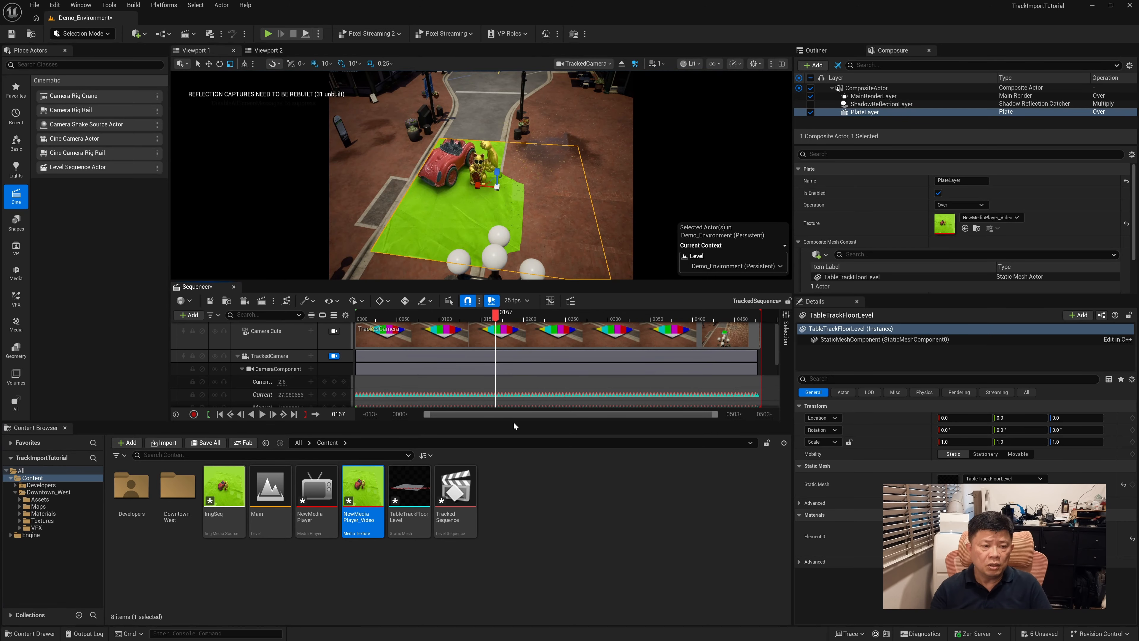
# Enlarge the viewport, add a Media Track to TrackedSequence and give it the ImgSeq media source
pyautogui.moveTo(517, 422); pyautogui.dragTo(523, 541)
pyautogui.click(189, 389)
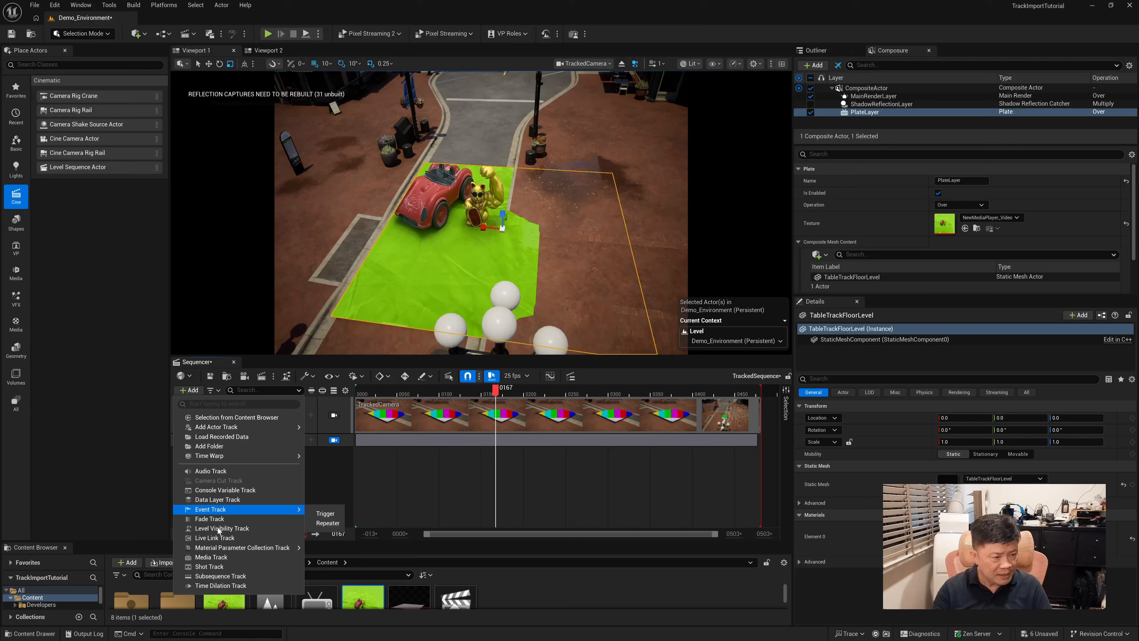
pyautogui.click(216, 559)
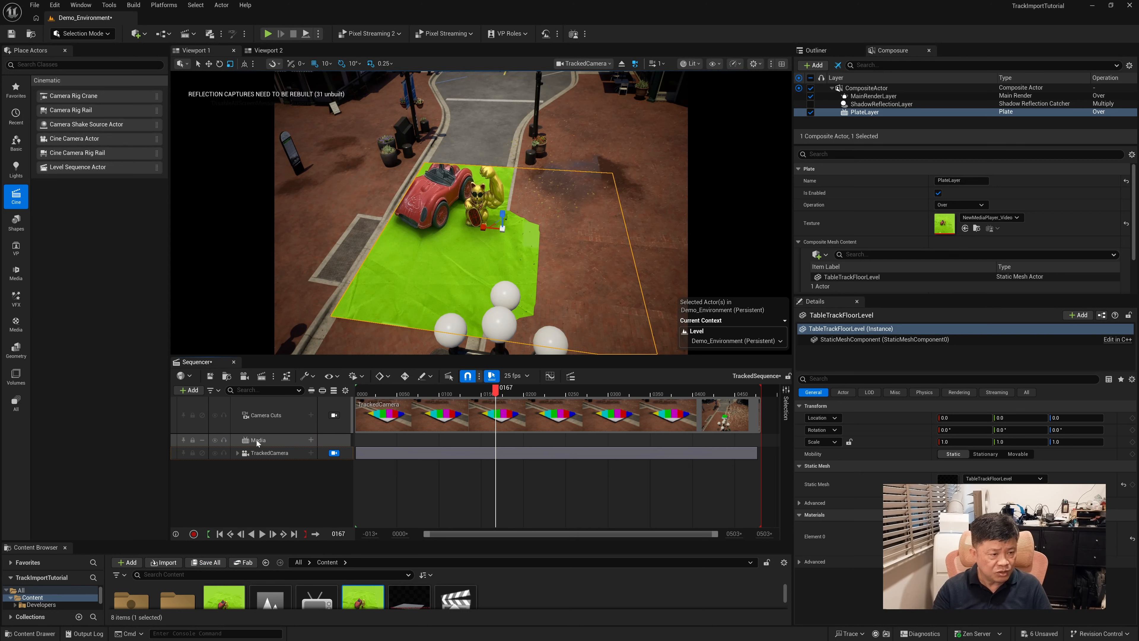
pyautogui.click(311, 441)
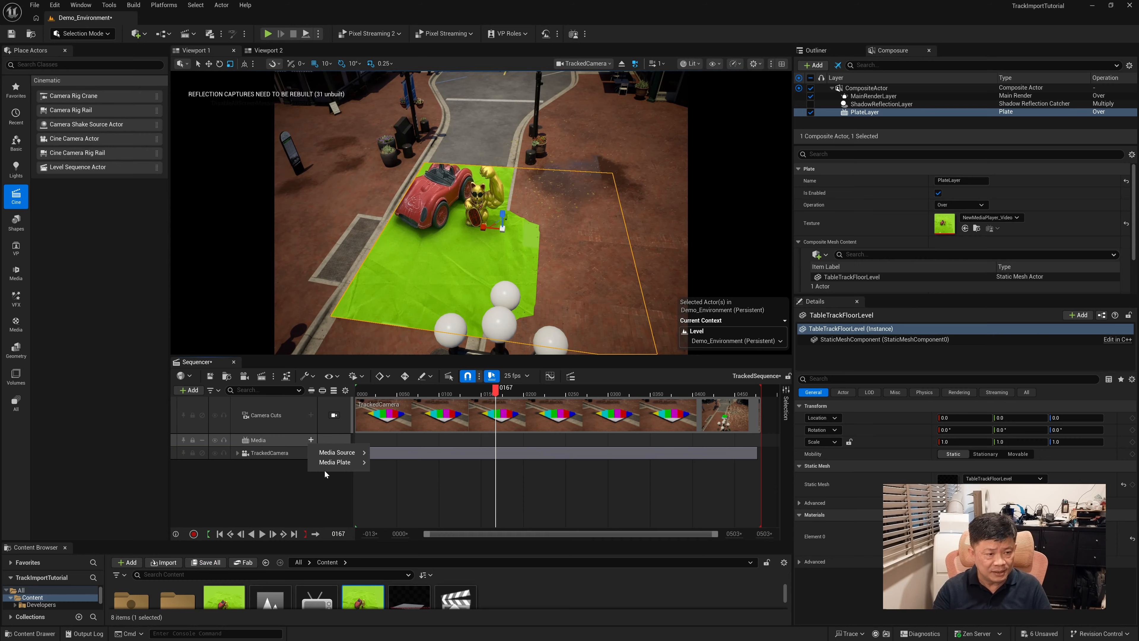
pyautogui.moveTo(341, 452)
pyautogui.moveTo(588, 495); pyautogui.dragTo(591, 563)
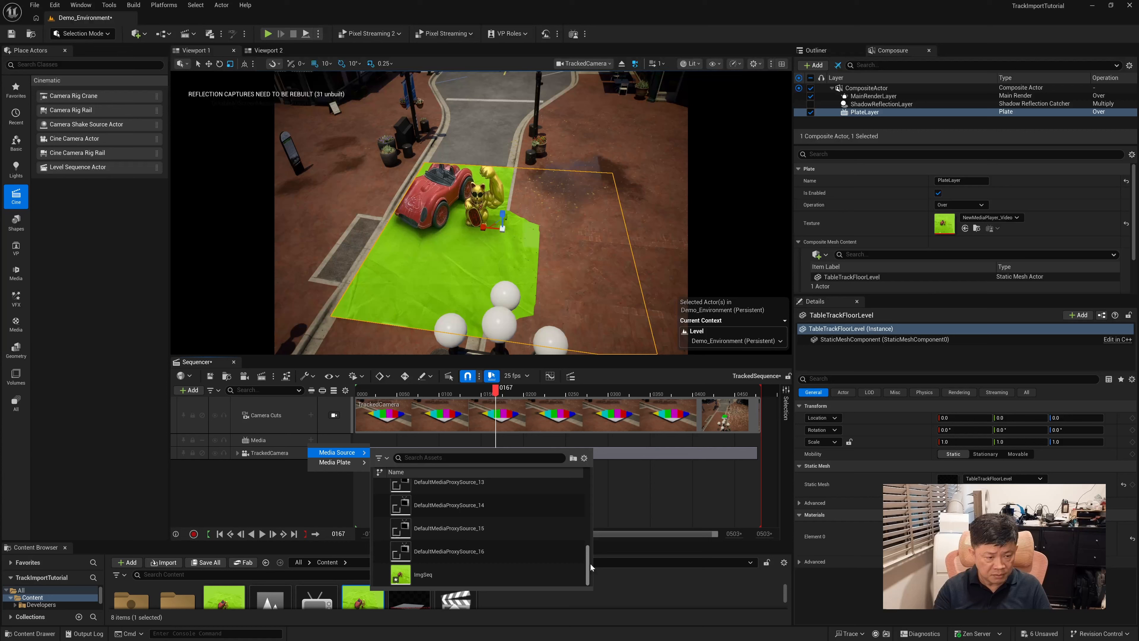
pyautogui.click(421, 575)
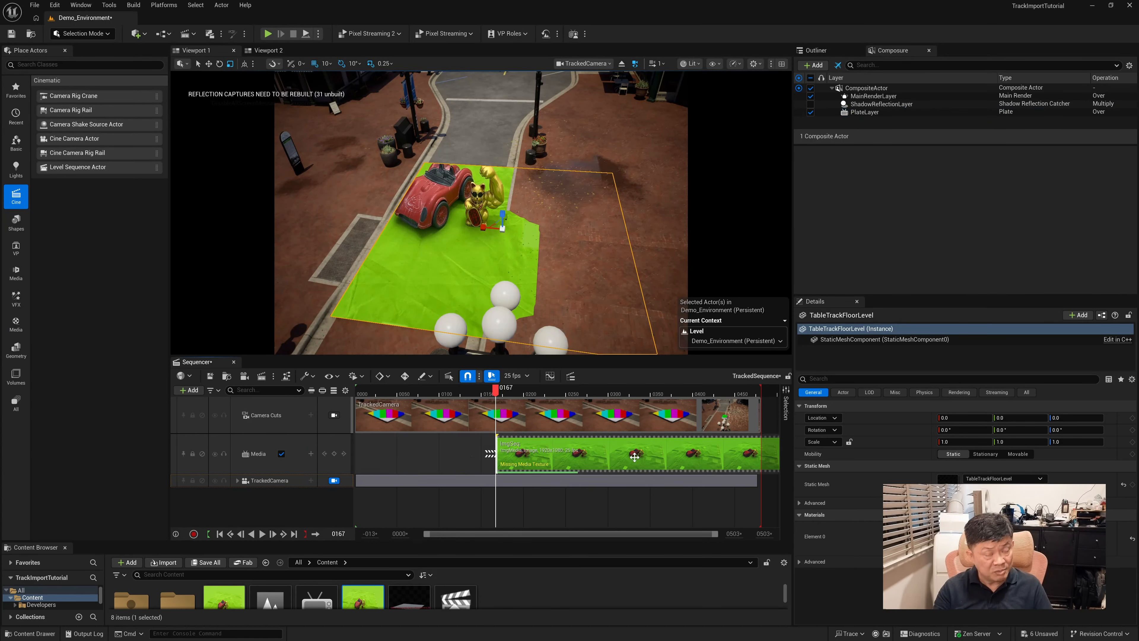
# Move the ImgSeq media section to start at frame 0 and set the playhead to frame 172
pyautogui.moveTo(634, 454); pyautogui.dragTo(489, 467)
pyautogui.moveTo(540, 535); pyautogui.dragTo(511, 537)
pyautogui.moveTo(505, 393); pyautogui.dragTo(511, 419)
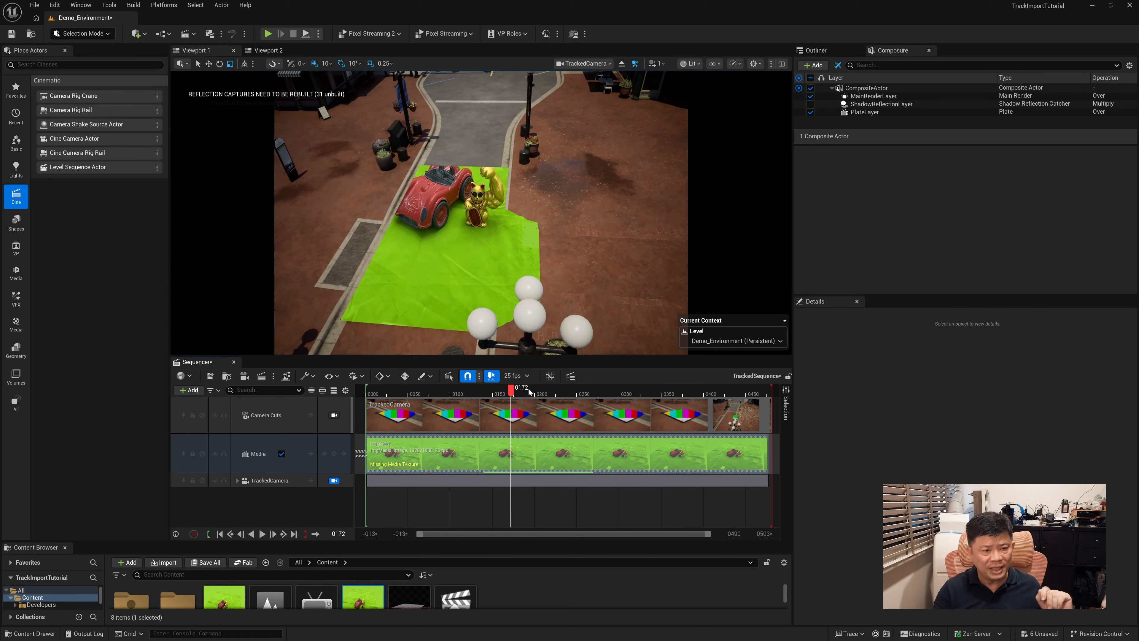
# Set the ImgSeq section's Media Texture property to NewMediaPlayer_Video
pyautogui.rightClick(473, 447)
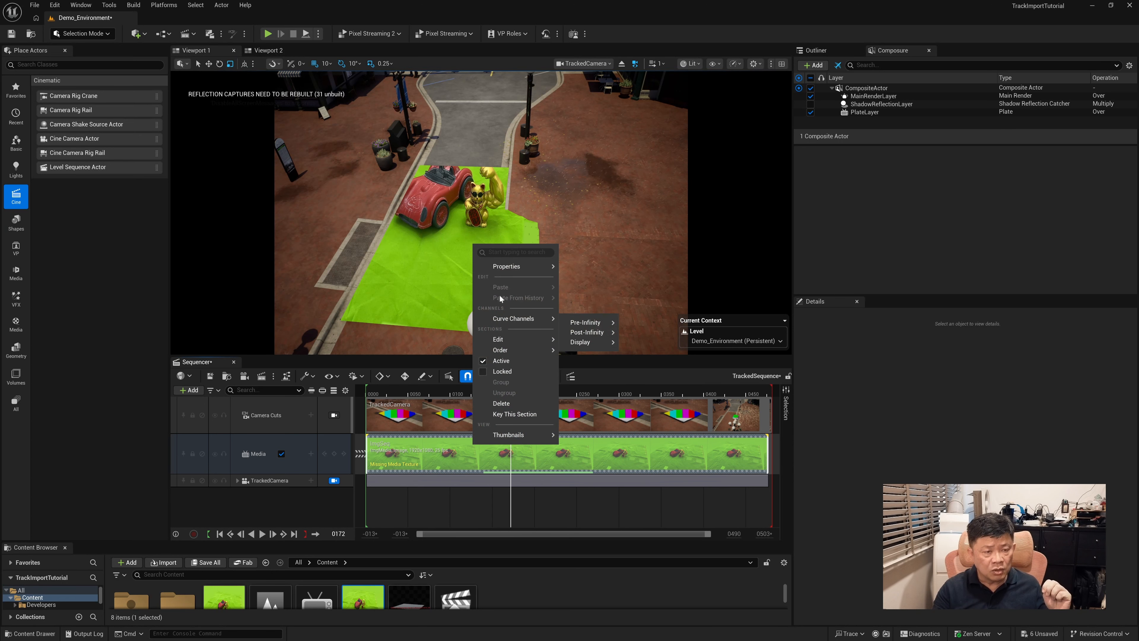
pyautogui.moveTo(513, 269)
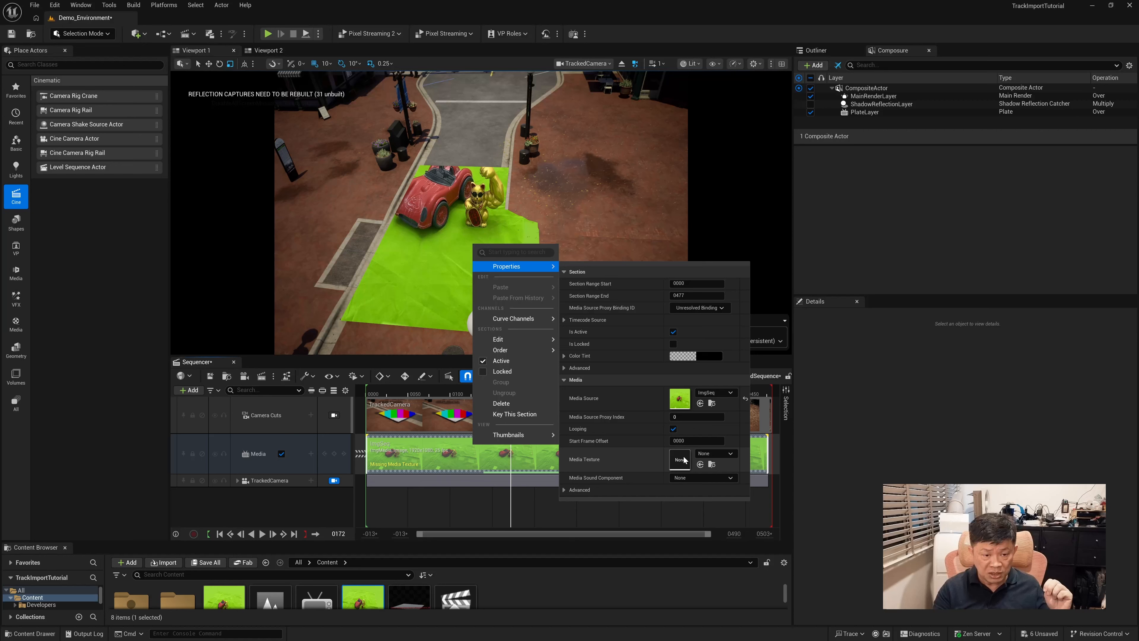
pyautogui.click(704, 454)
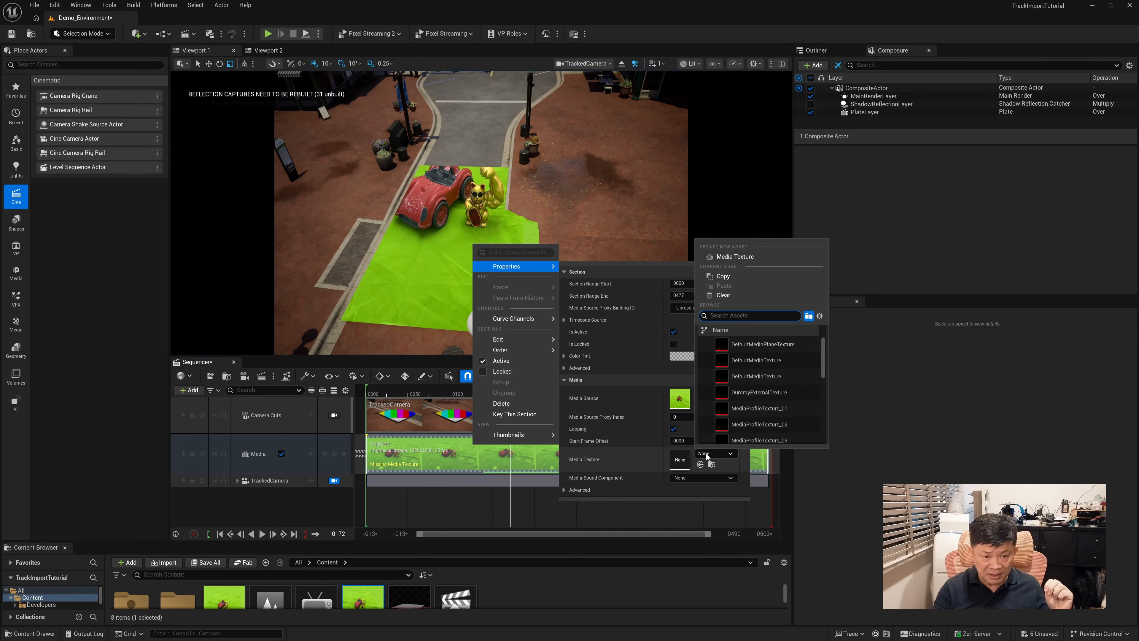
pyautogui.moveTo(823, 374); pyautogui.dragTo(820, 444)
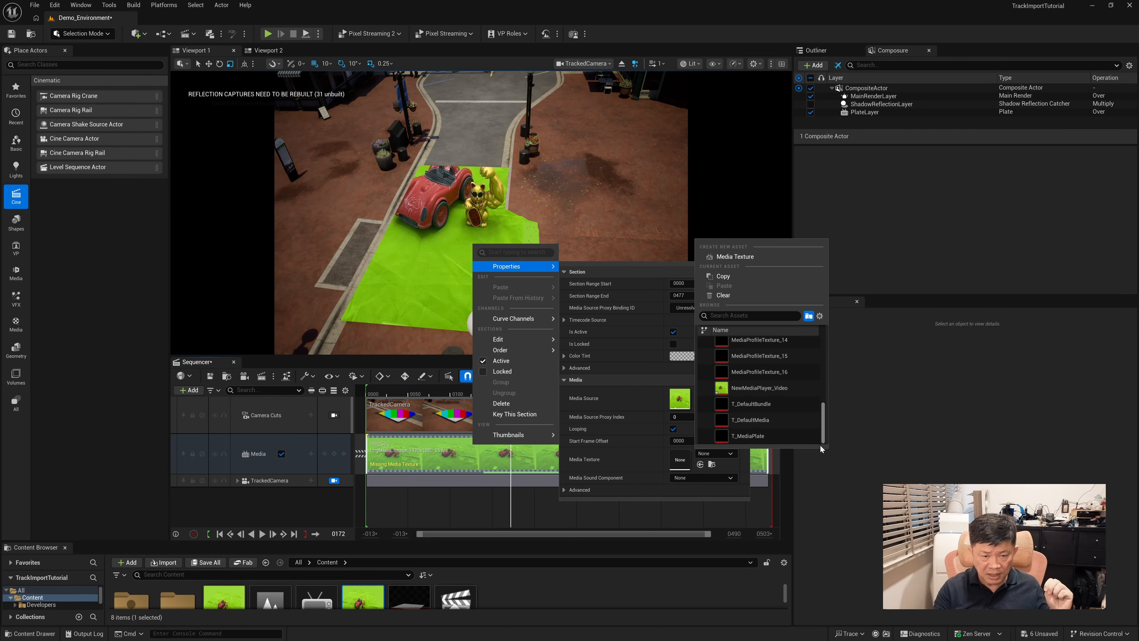
pyautogui.click(755, 388)
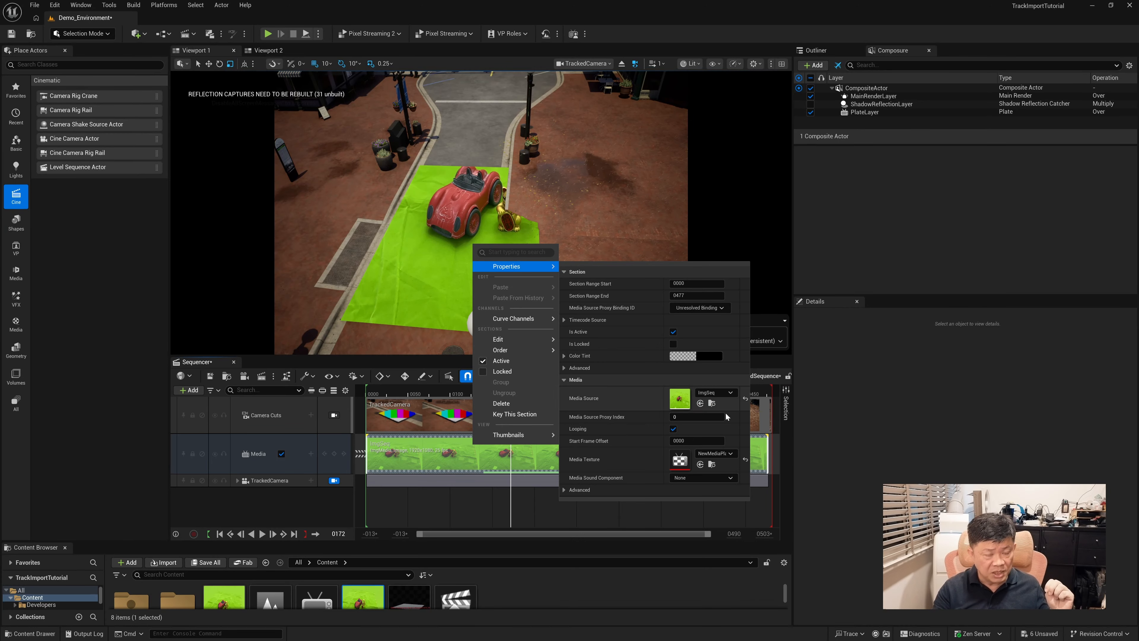
pyautogui.click(729, 34)
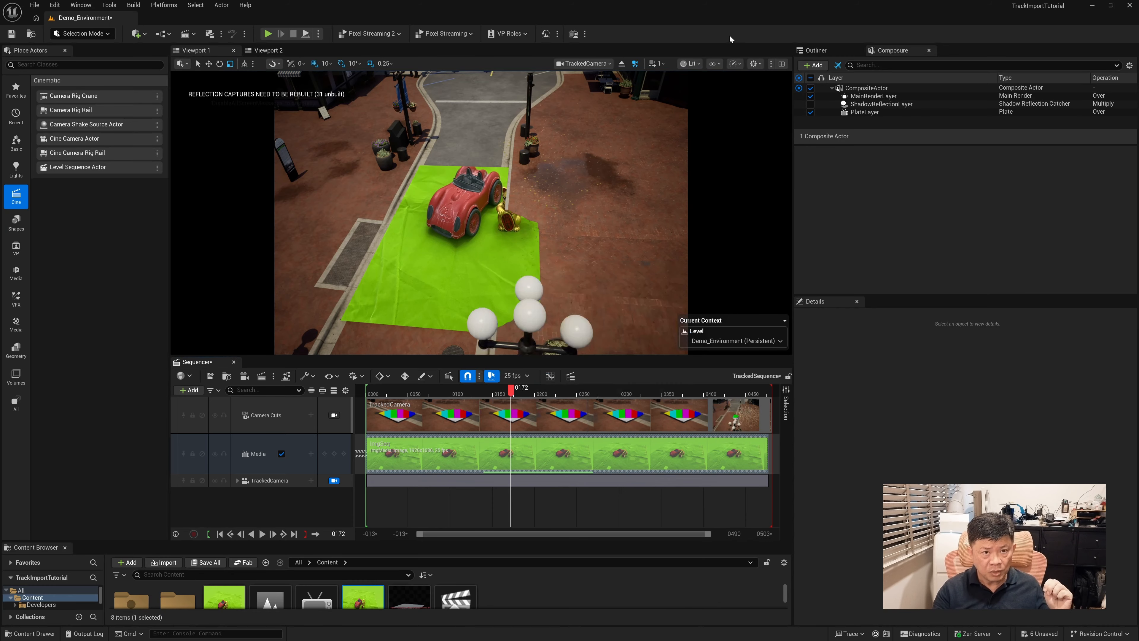
# Play the sequence from frame 87 to about frame 464 to check the plate footage against the tracked camera
pyautogui.moveTo(513, 392); pyautogui.dragTo(438, 391)
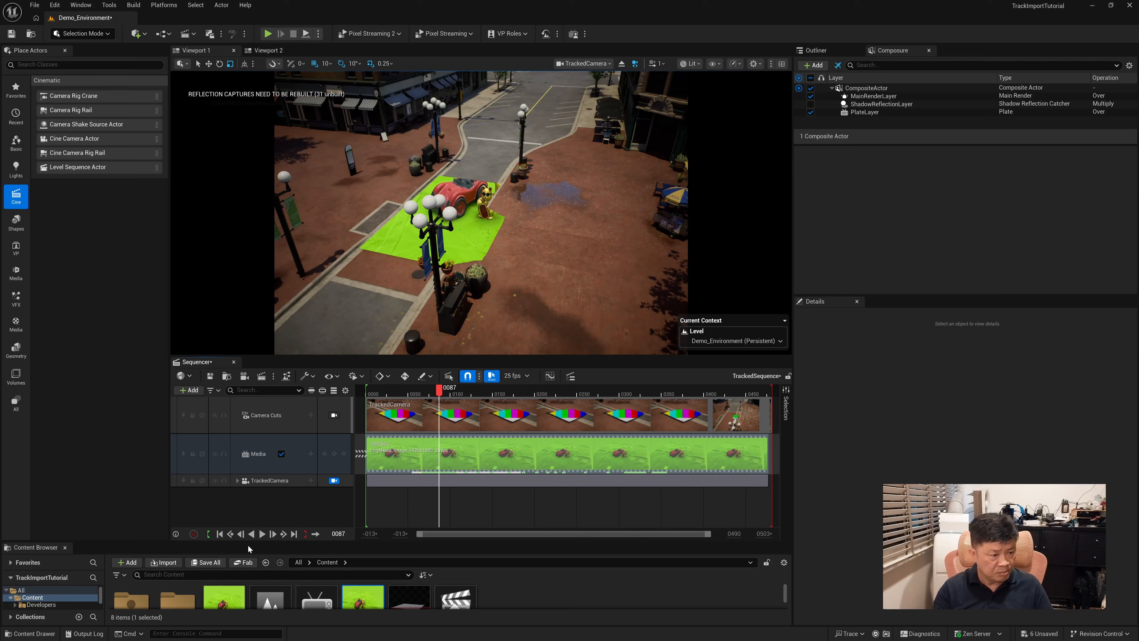
pyautogui.click(262, 533)
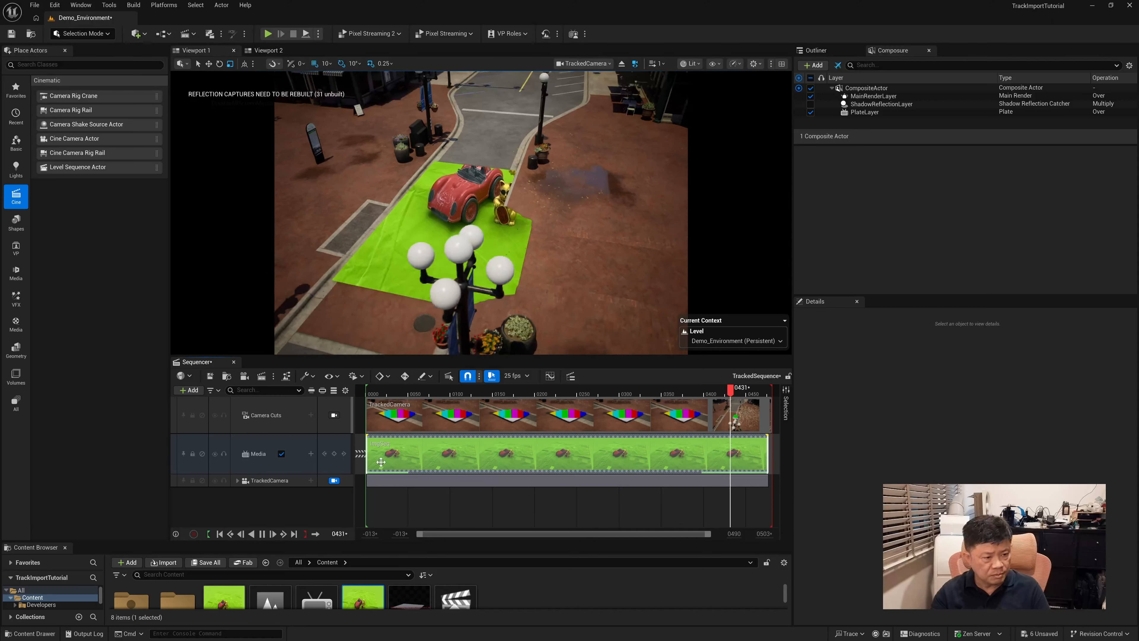
pyautogui.click(262, 534)
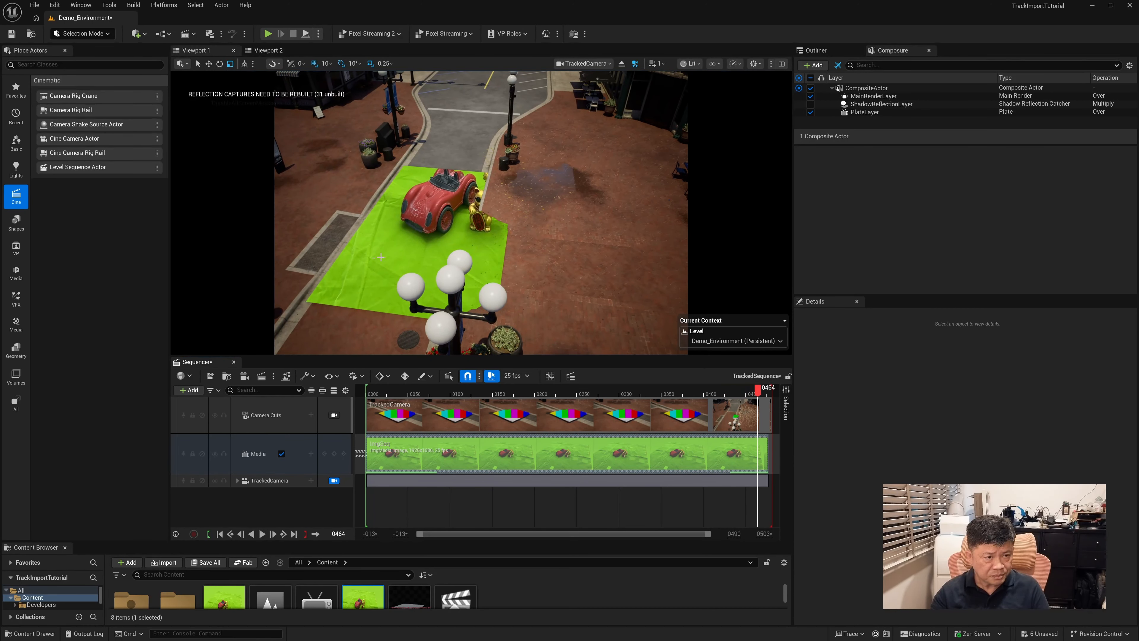
# Move TableTrackFloorLevel to location Y 140, Z 20 and preview its placement at frame 306
pyautogui.click(446, 233)
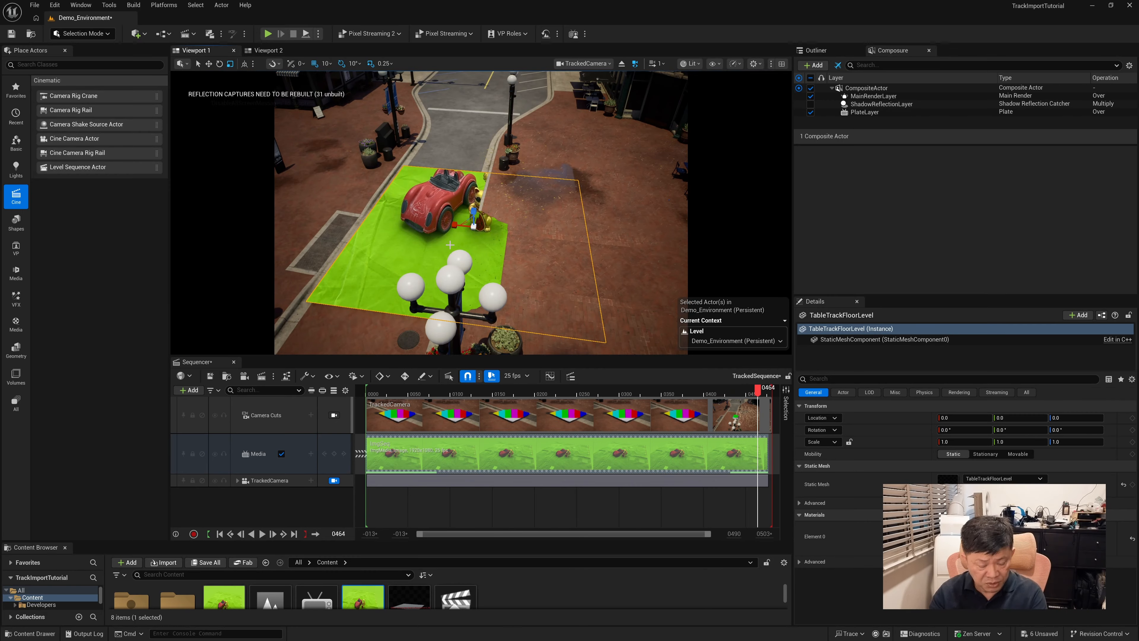
pyautogui.moveTo(477, 214); pyautogui.dragTo(479, 189)
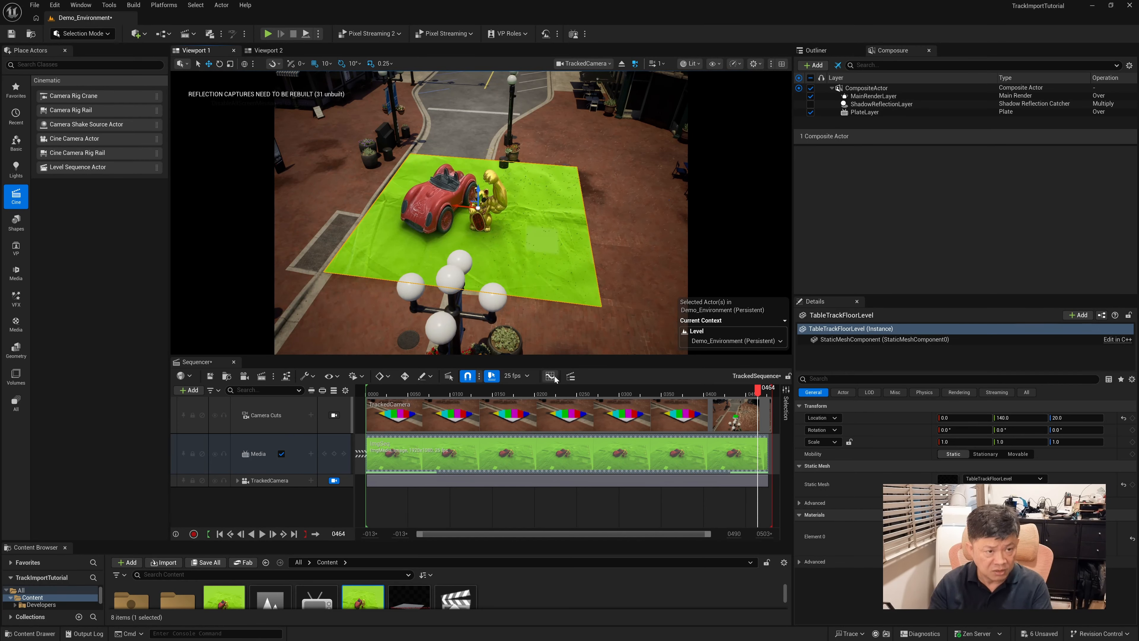
pyautogui.moveTo(757, 391); pyautogui.dragTo(624, 400)
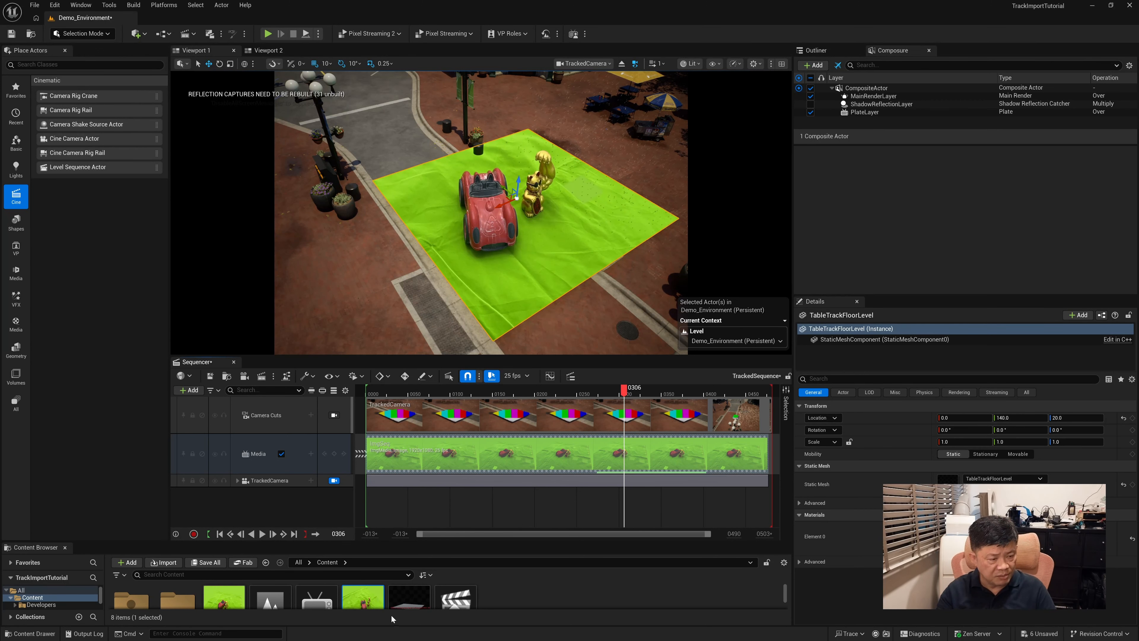
# Open the ImgSeq media source and switch to the NewMediaPlayer editor to review their settings
pyautogui.doubleClick(224, 597)
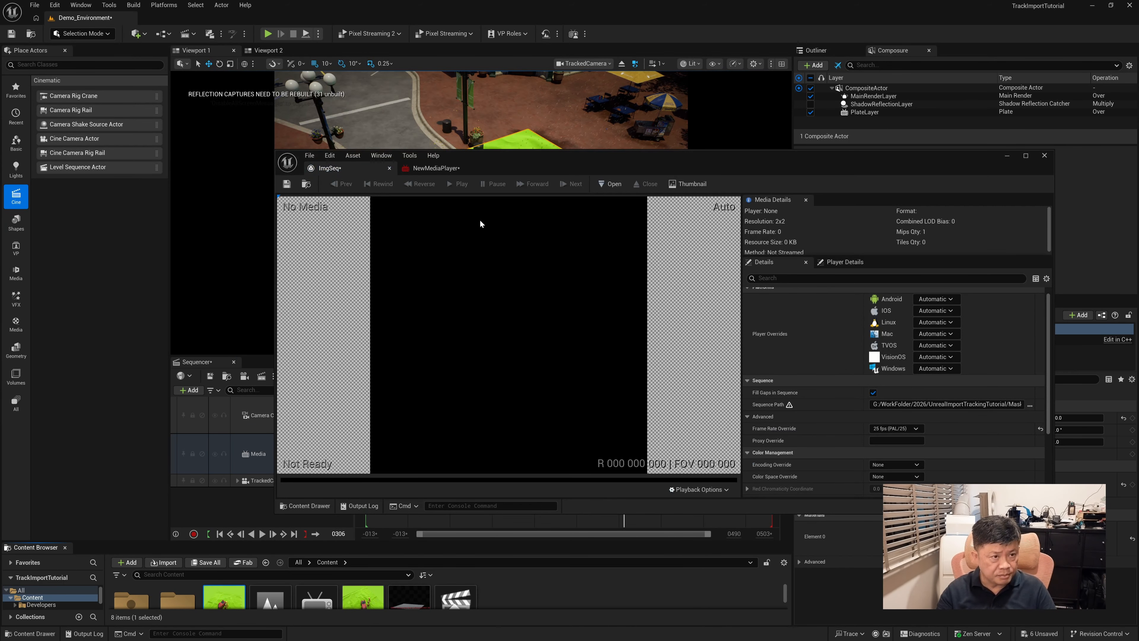
pyautogui.click(437, 168)
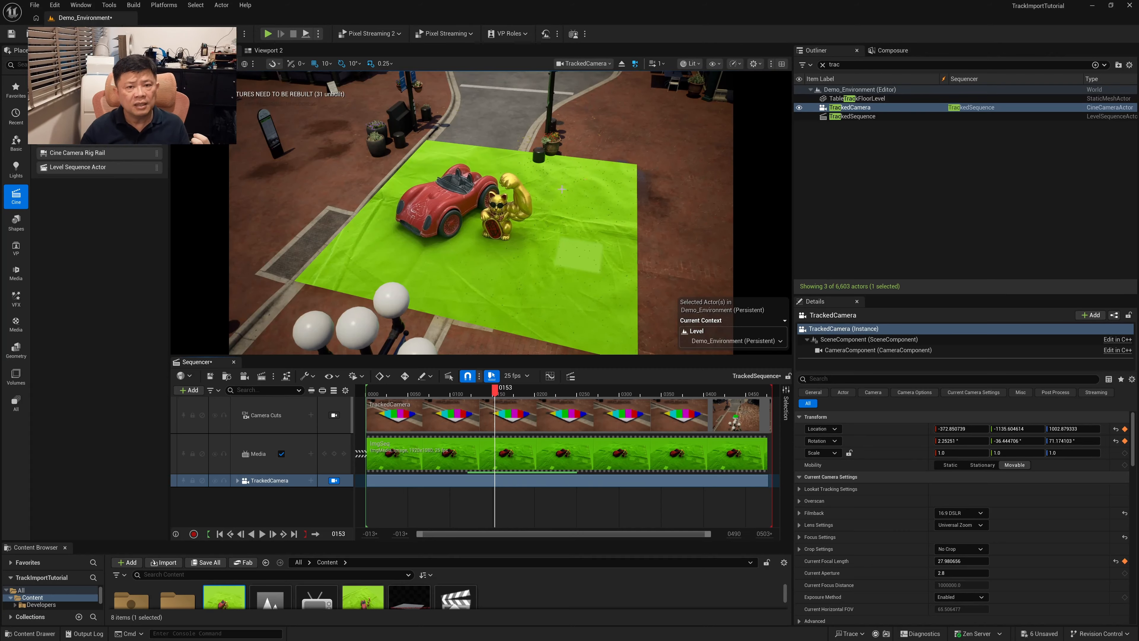
# Add a Color Keyer Pass to the PlateLayer of the composite actor
pyautogui.click(886, 51)
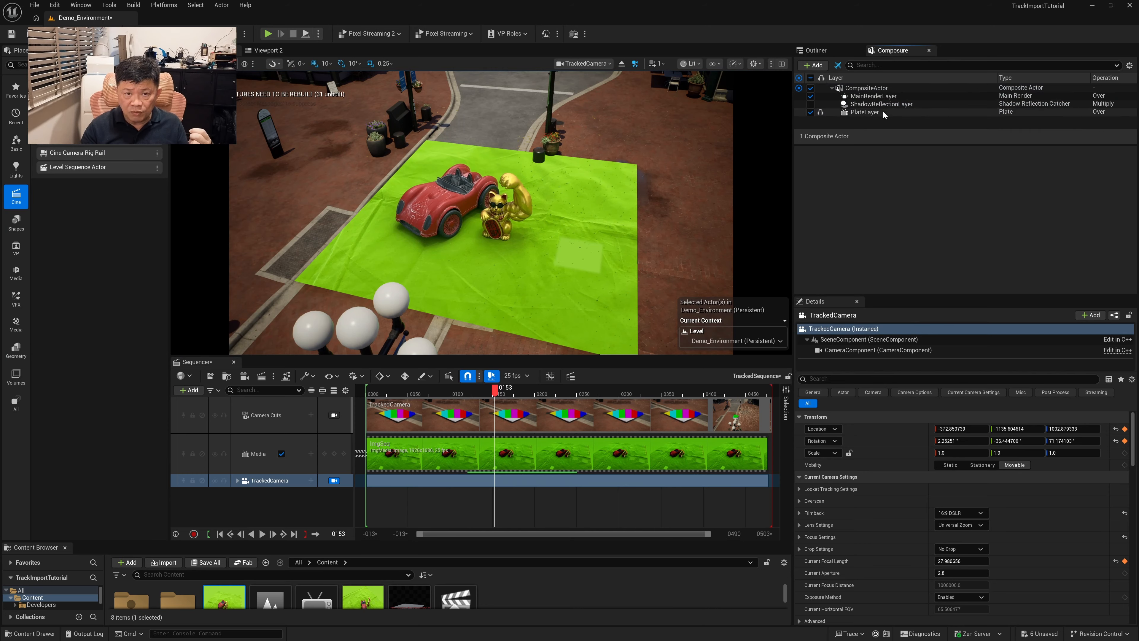
pyautogui.click(864, 113)
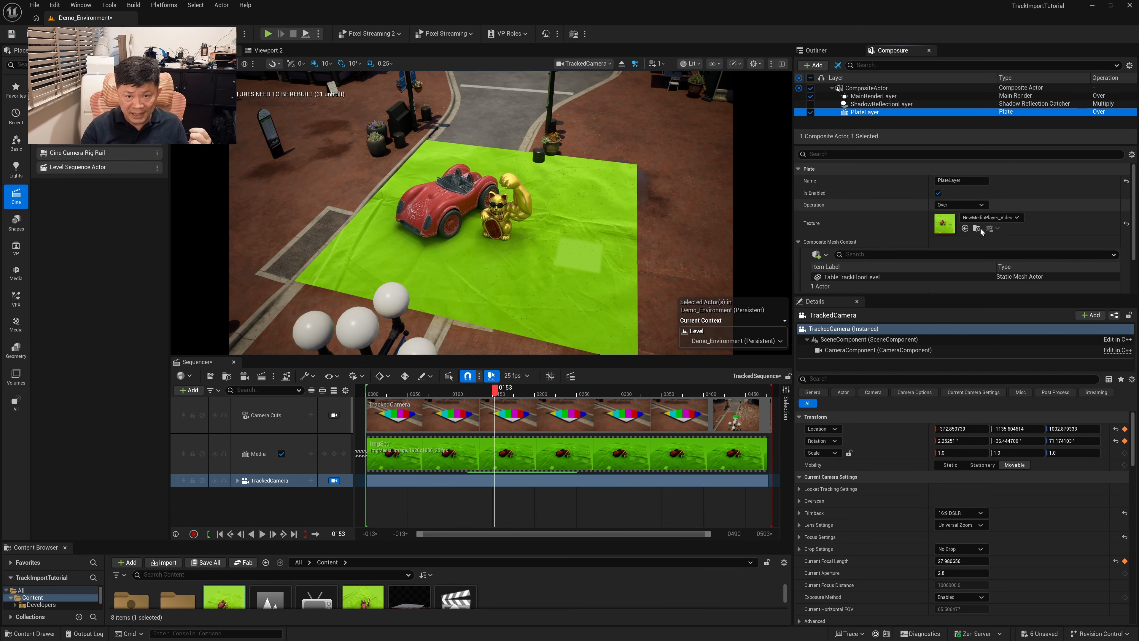
pyautogui.moveTo(1134, 206); pyautogui.dragTo(1134, 253)
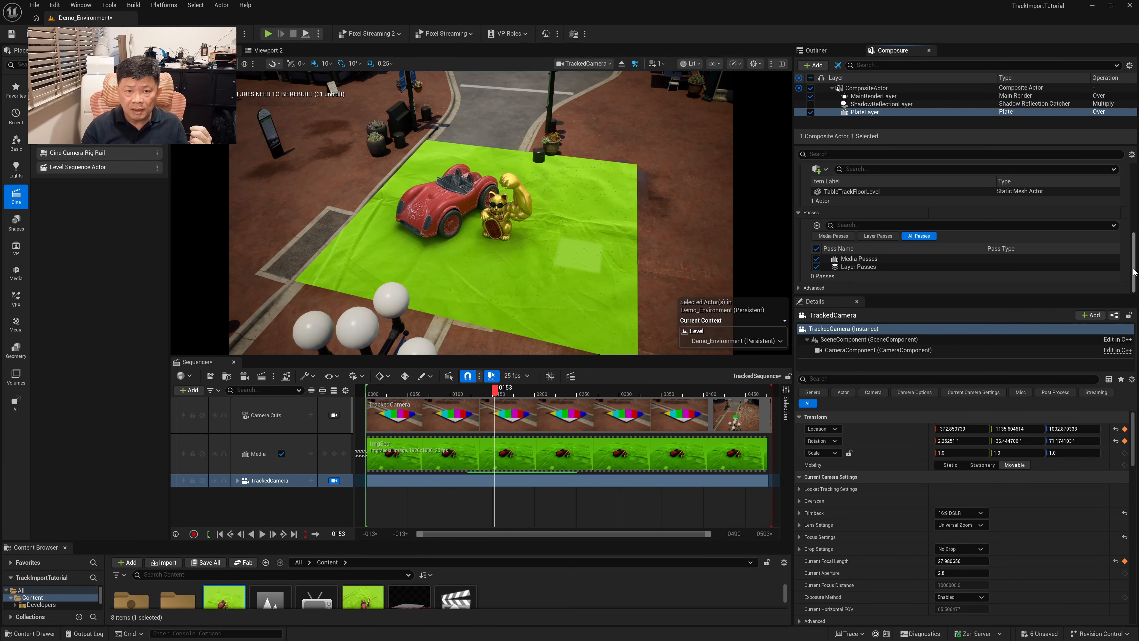
pyautogui.click(816, 225)
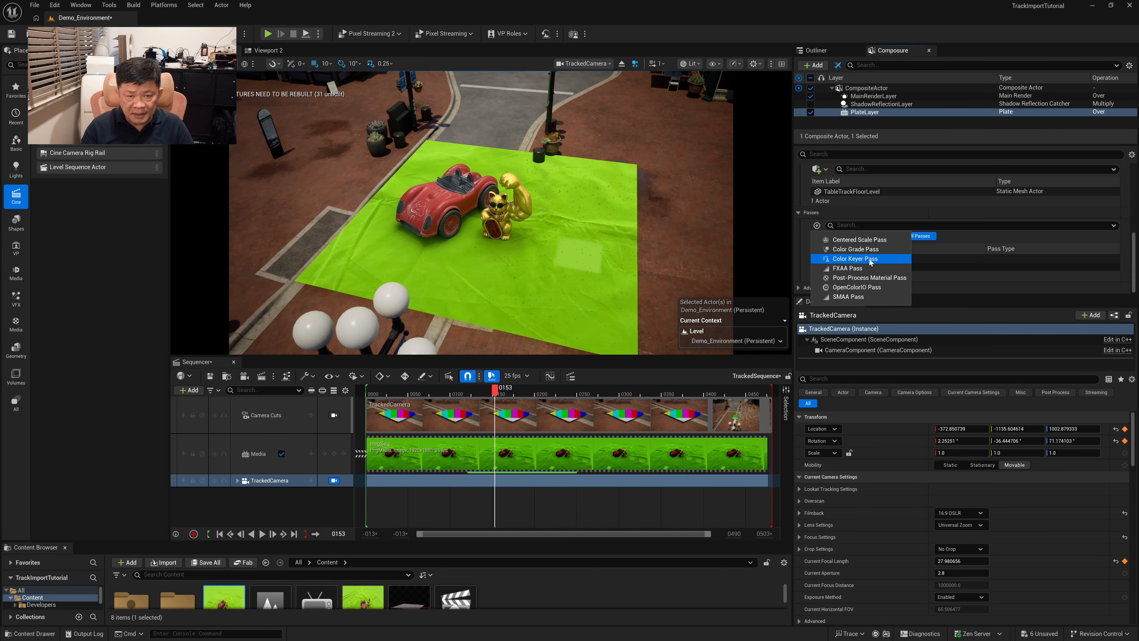
pyautogui.click(855, 259)
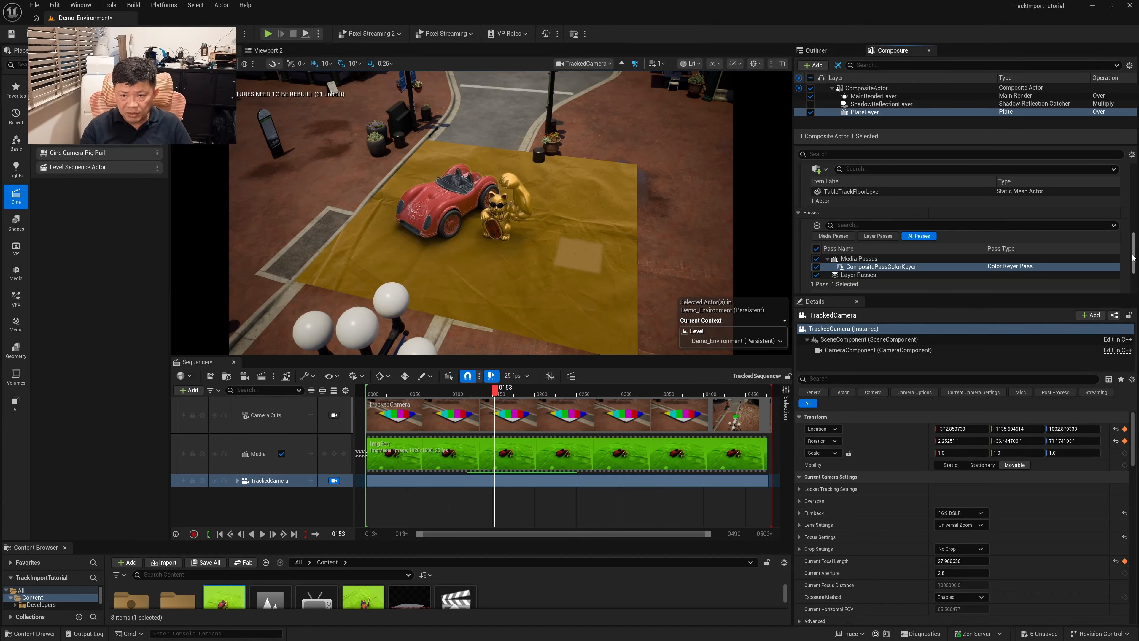
# Set the keyer's Key Color by sampling the plate's green, then reduce its saturation to give hex AED680FF
pyautogui.scroll(-1, 1133, 260)
pyautogui.moveTo(1133, 260); pyautogui.dragTo(1134, 290)
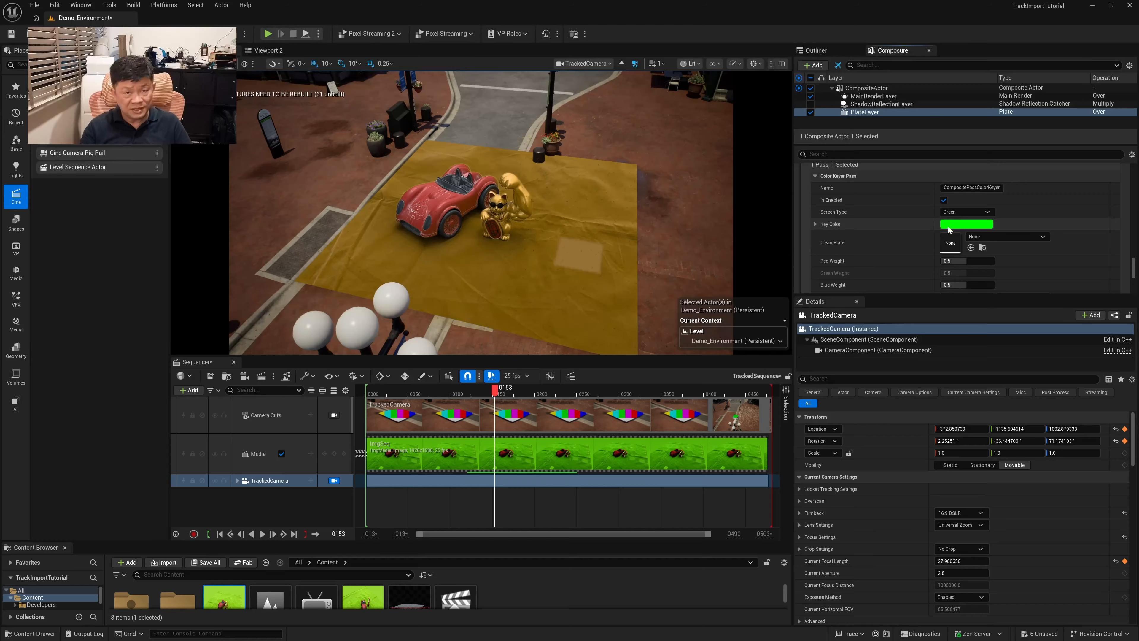
pyautogui.click(966, 227)
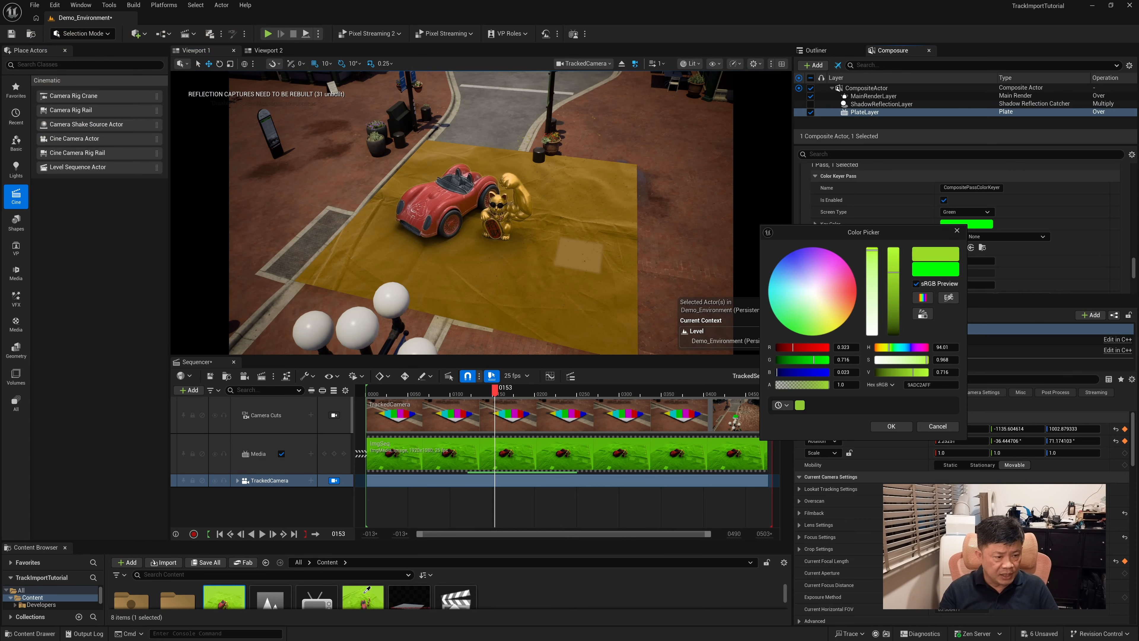
pyautogui.click(230, 593)
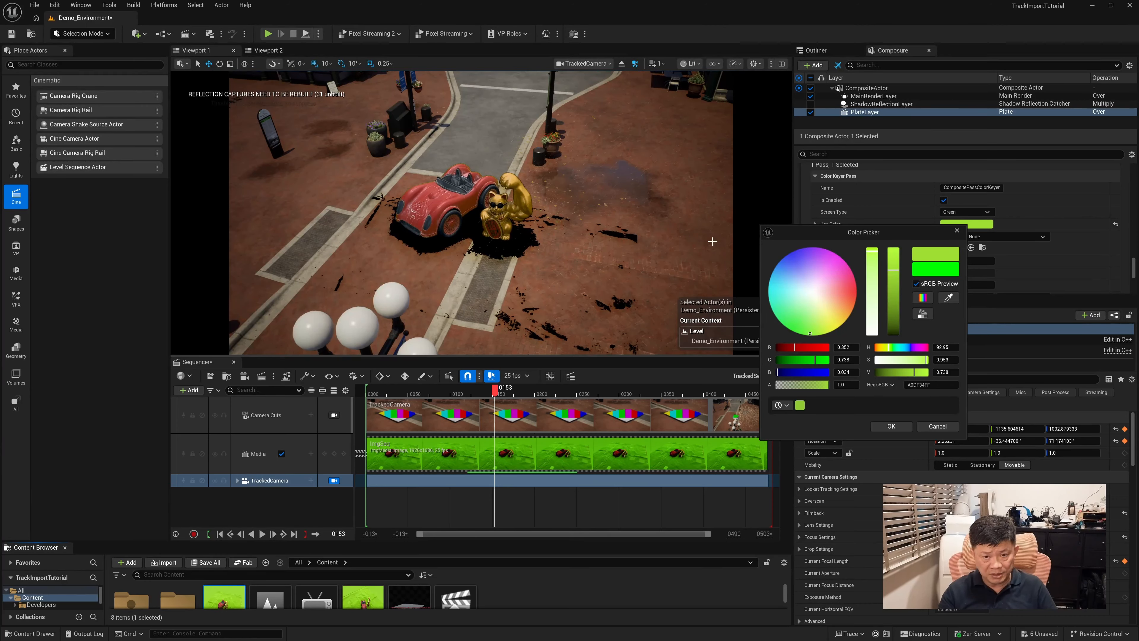
pyautogui.moveTo(894, 271); pyautogui.dragTo(872, 275)
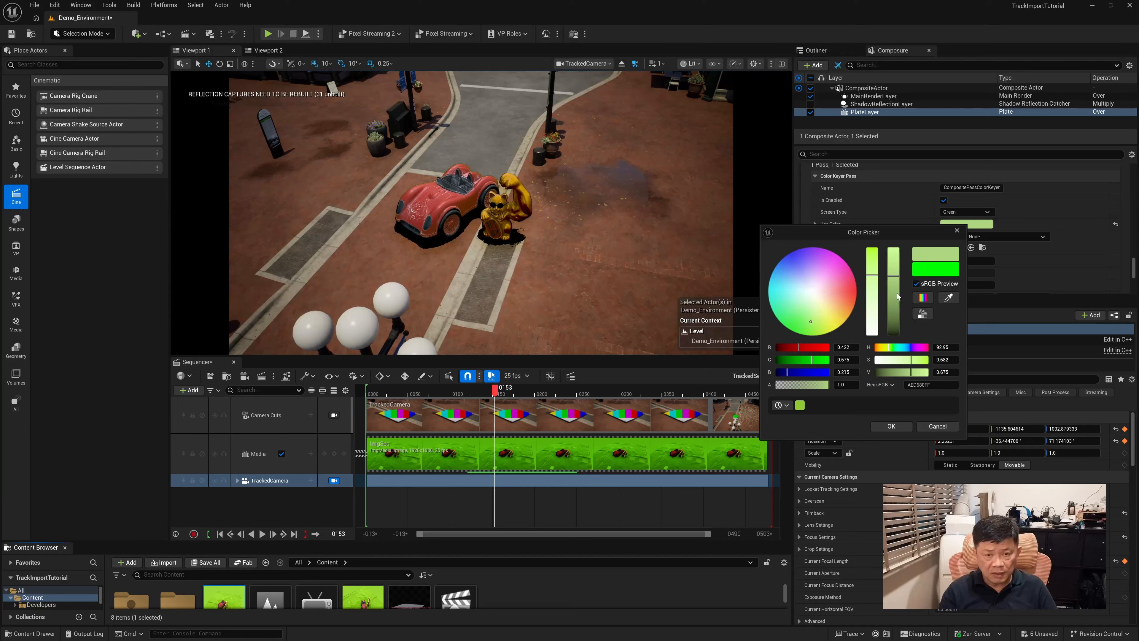
pyautogui.click(891, 426)
# Tune the color keyer to red weight about 0.61, blue weight 0.4984, despill strength 0.3712 and alpha threshold about 0.036
pyautogui.scroll(-3, 899, 227)
pyautogui.moveTo(960, 233); pyautogui.dragTo(964, 257)
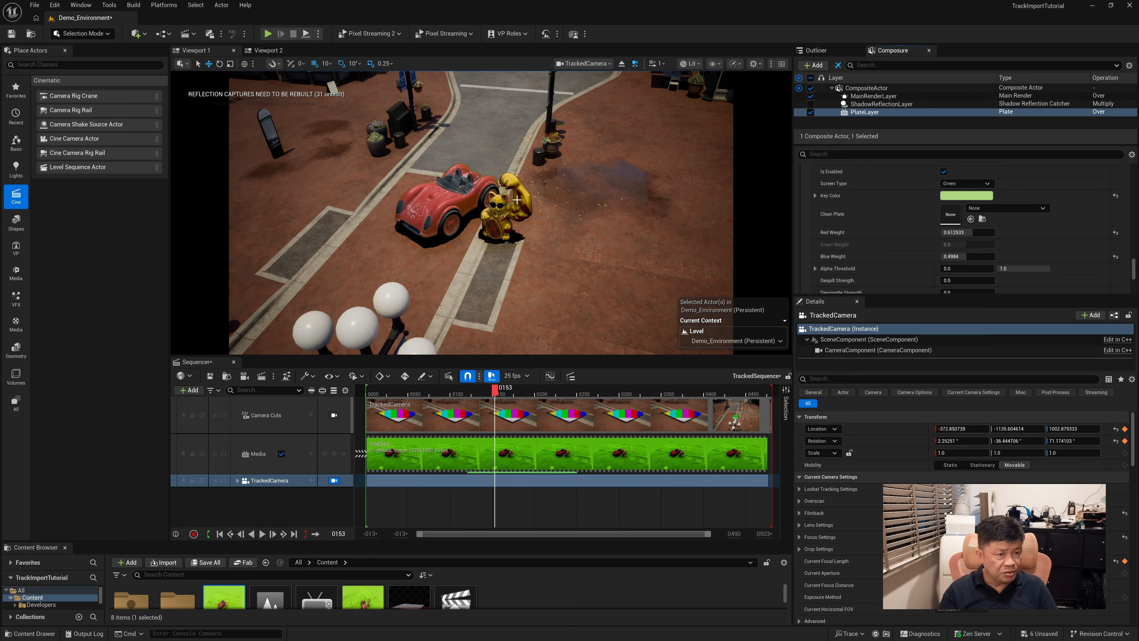
pyautogui.scroll(-3, 1133, 271)
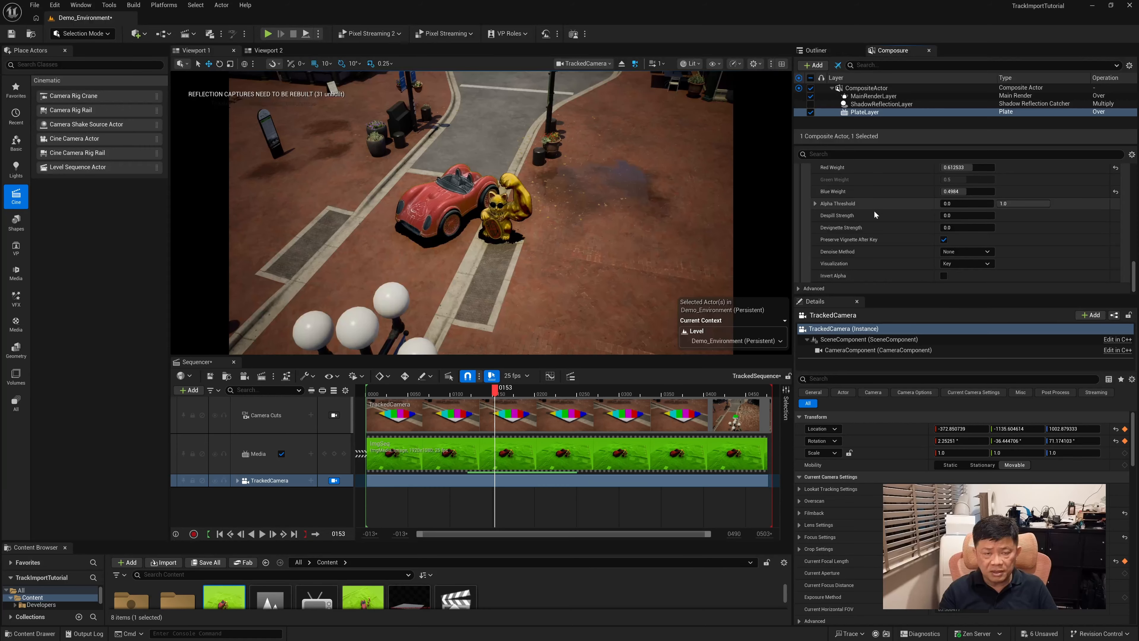
pyautogui.moveTo(950, 216)
pyautogui.mouseDown()
pyautogui.moveTo(964, 216)
pyautogui.moveTo(950, 216)
pyautogui.mouseUp()
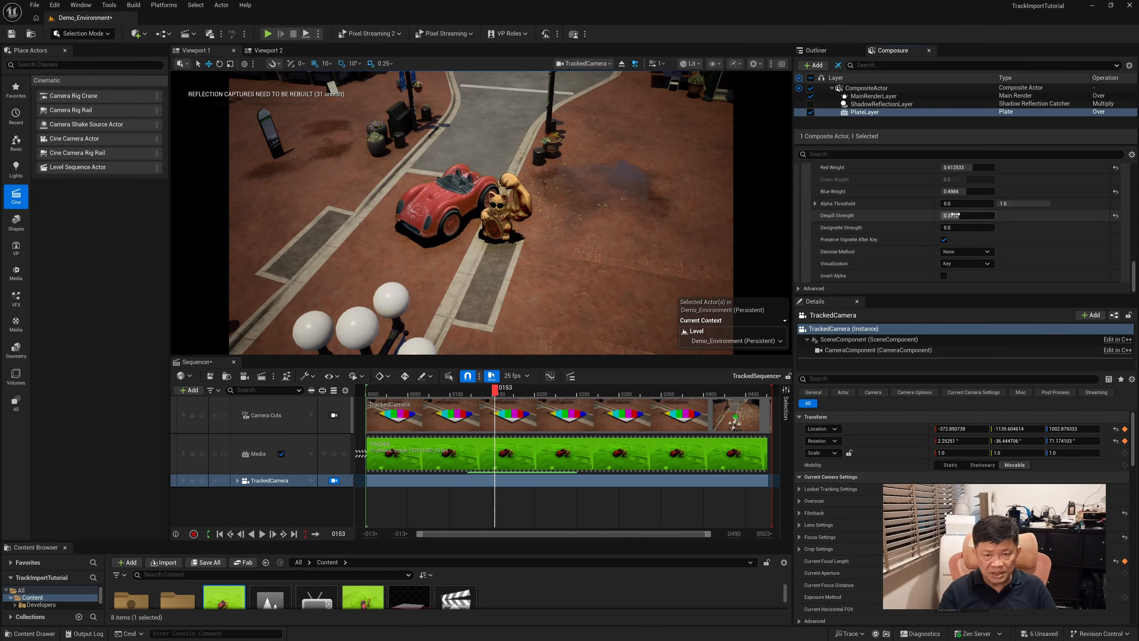
pyautogui.moveTo(951, 204); pyautogui.dragTo(953, 203)
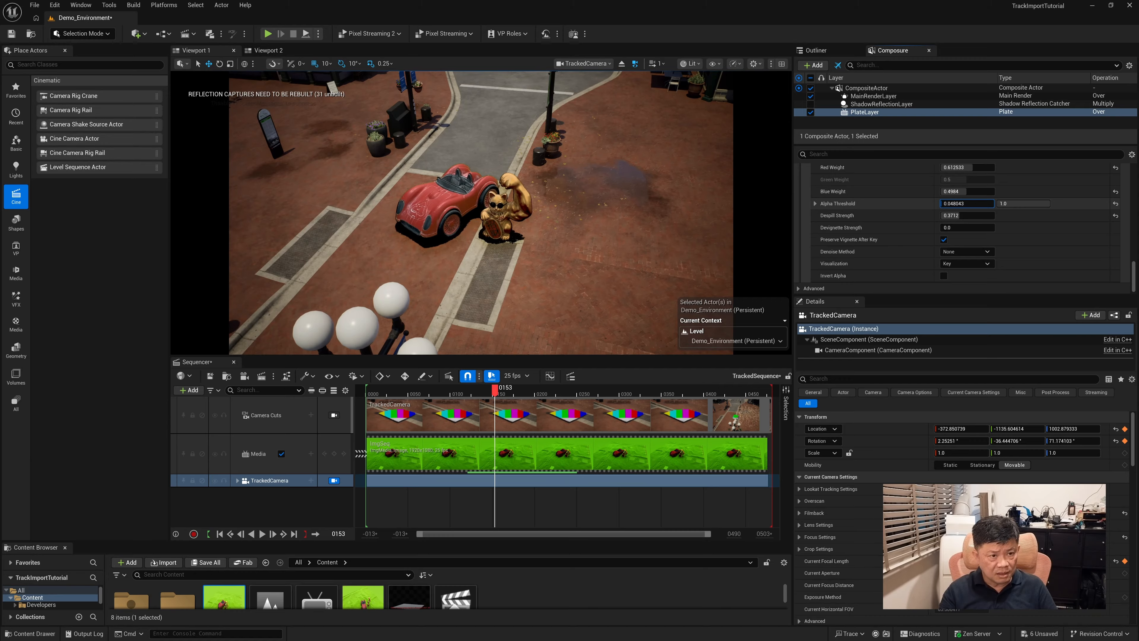
pyautogui.moveTo(953, 204); pyautogui.dragTo(954, 204)
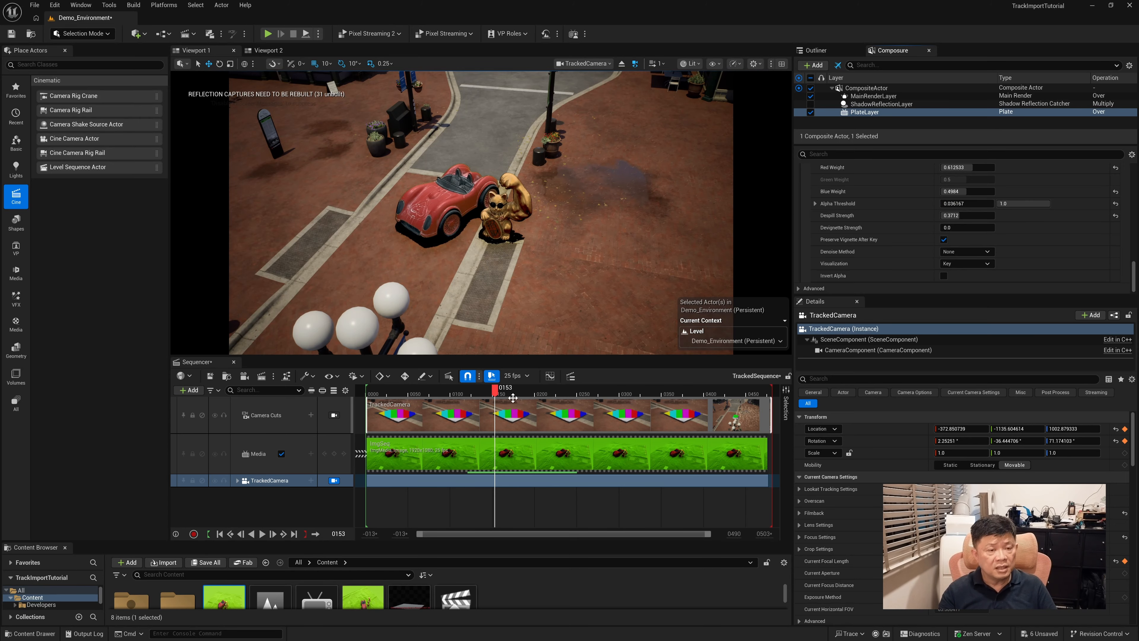
# At frame 427, refine the keyer's alpha threshold to about 0.033, despill strength to about 0.378 and Key Color to hex ACDA75FF
pyautogui.moveTo(495, 392); pyautogui.dragTo(727, 386)
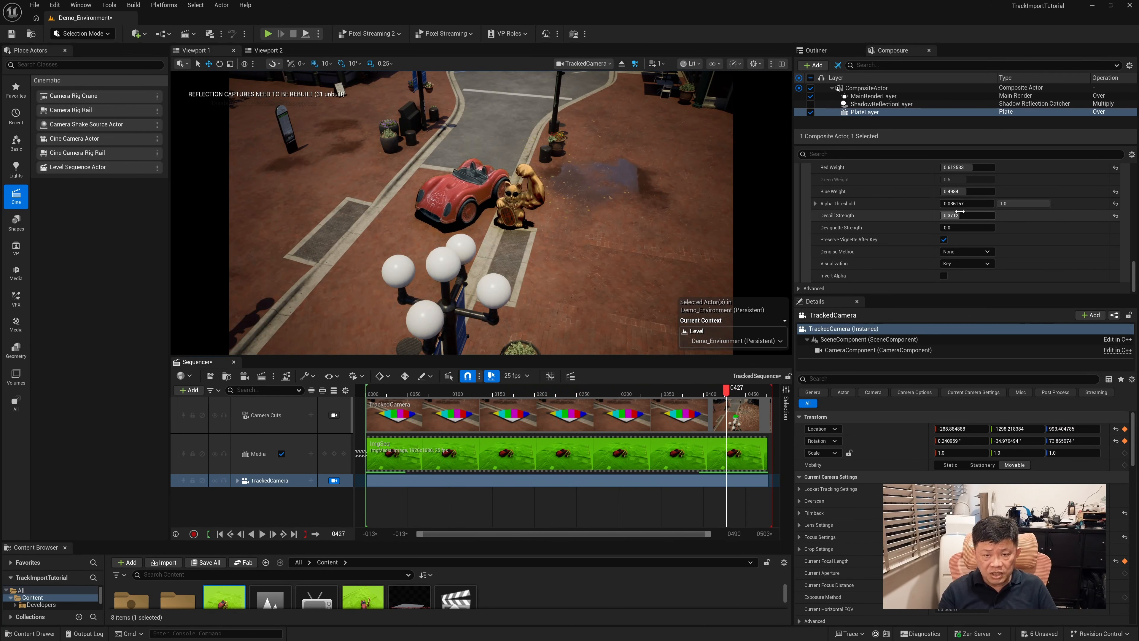
pyautogui.moveTo(964, 204); pyautogui.dragTo(958, 217)
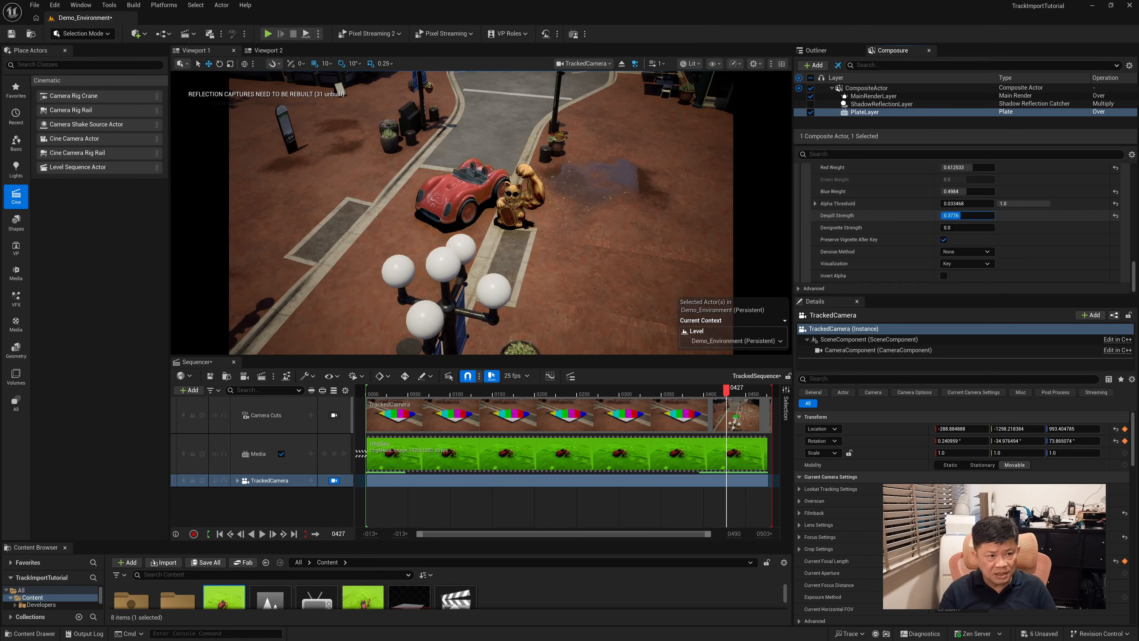
pyautogui.moveTo(1134, 278)
pyautogui.mouseDown()
pyautogui.moveTo(1134, 244)
pyautogui.moveTo(1136, 284)
pyautogui.mouseUp()
pyautogui.scroll(5, 979, 268)
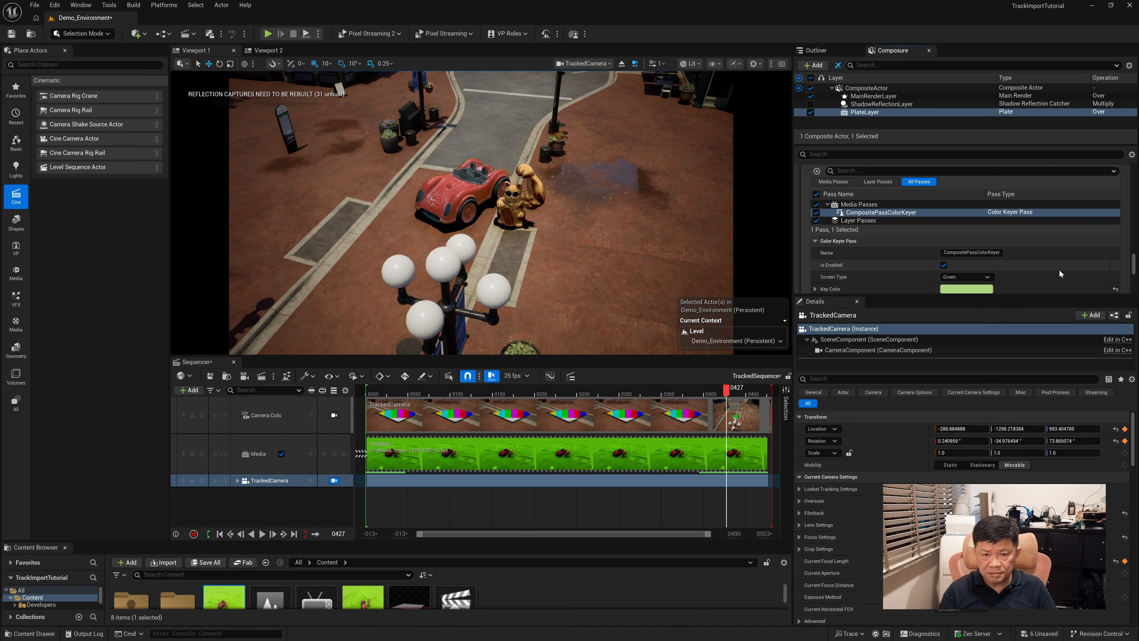
pyautogui.click(966, 275)
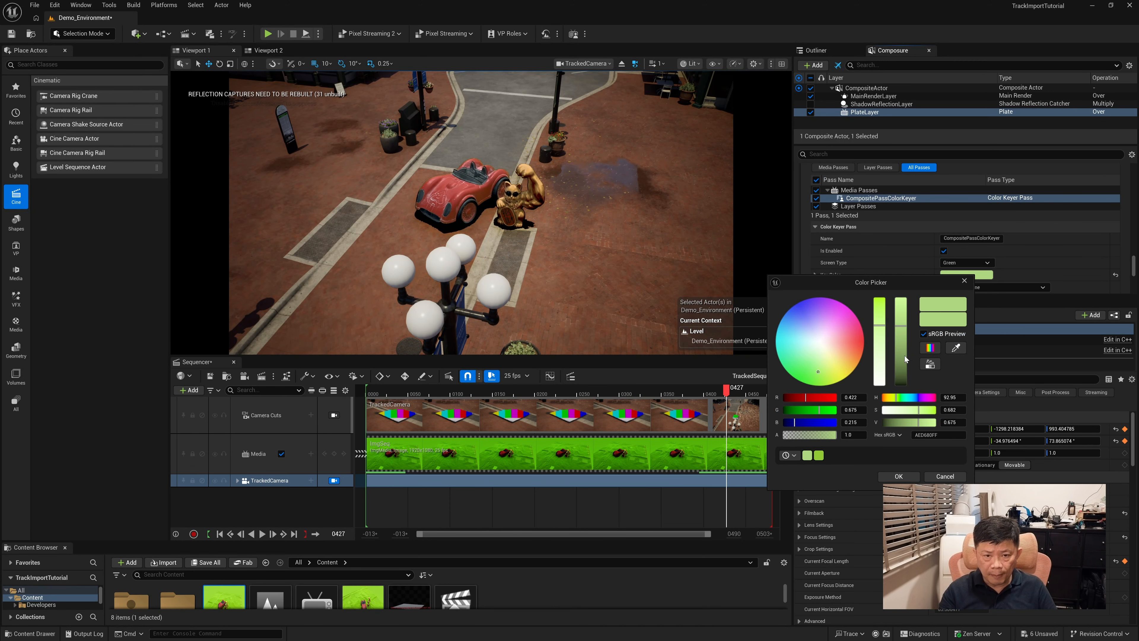
pyautogui.moveTo(903, 331)
pyautogui.mouseDown()
pyautogui.moveTo(881, 329)
pyautogui.moveTo(885, 371)
pyautogui.moveTo(887, 328)
pyautogui.moveTo(881, 336)
pyautogui.mouseUp()
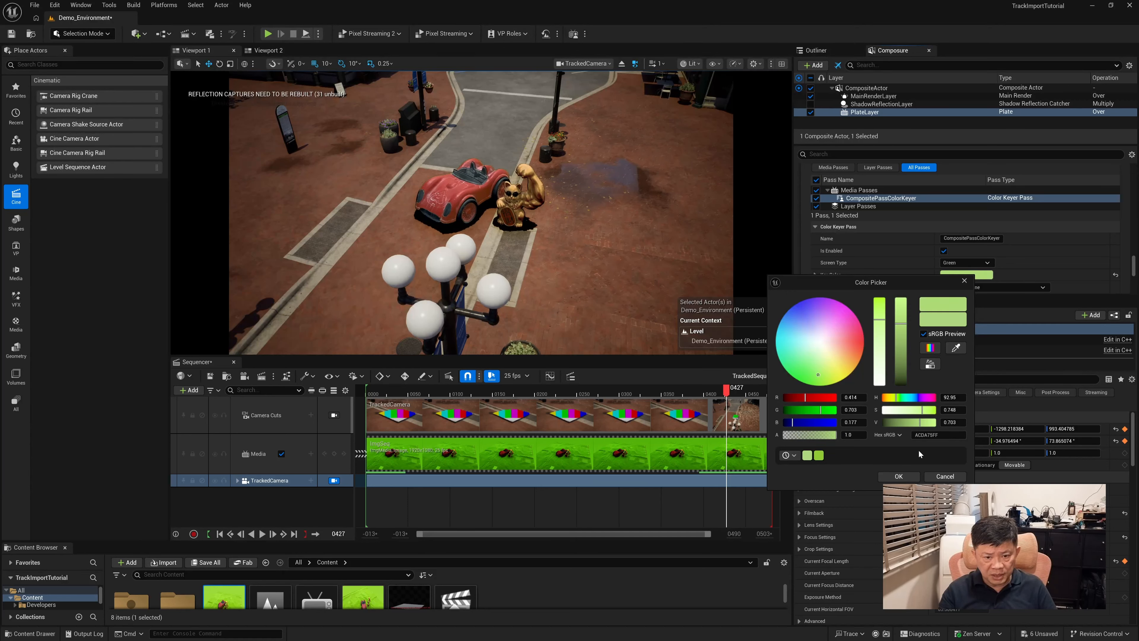
pyautogui.click(898, 476)
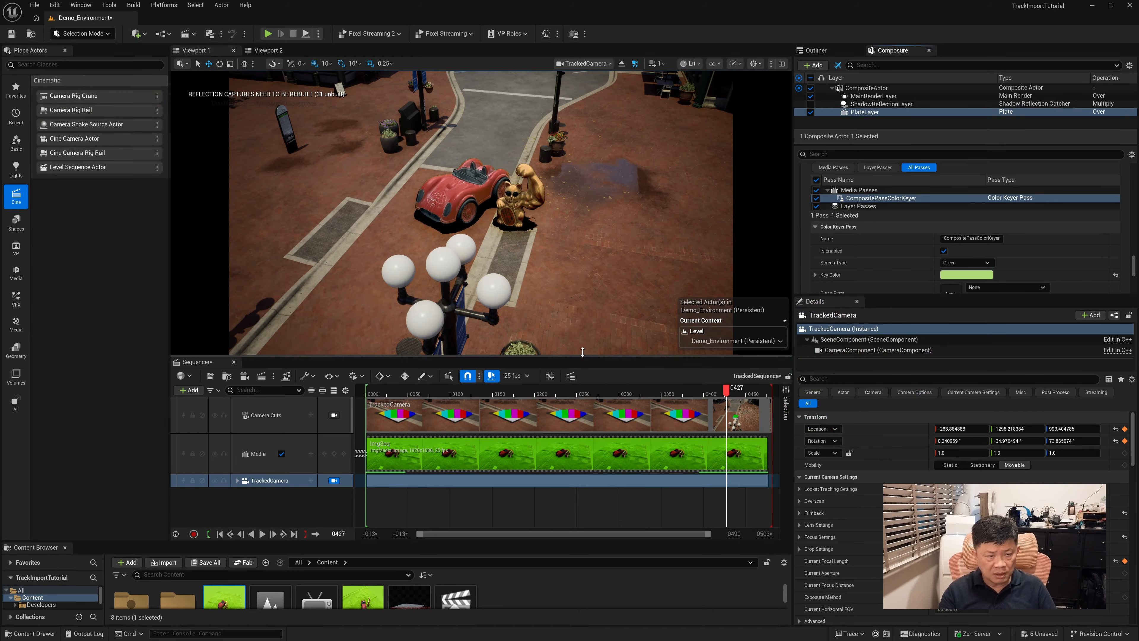
# Play the sequence from frame 81 to frame 235 to check the keyed plate against the environment
pyautogui.moveTo(724, 393); pyautogui.dragTo(433, 400)
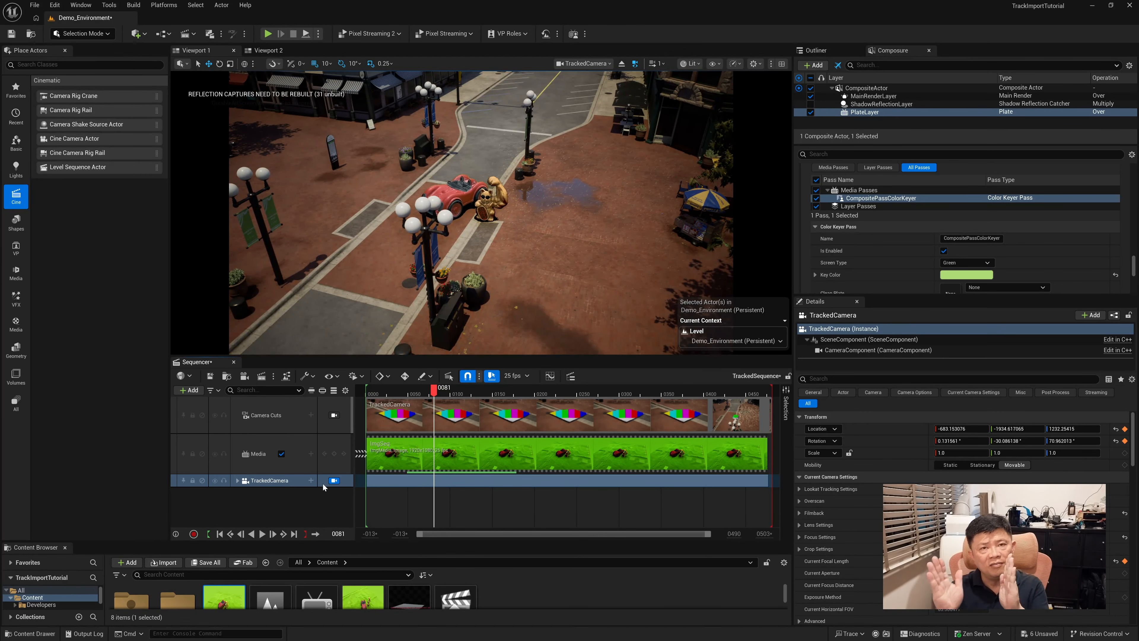
pyautogui.click(262, 533)
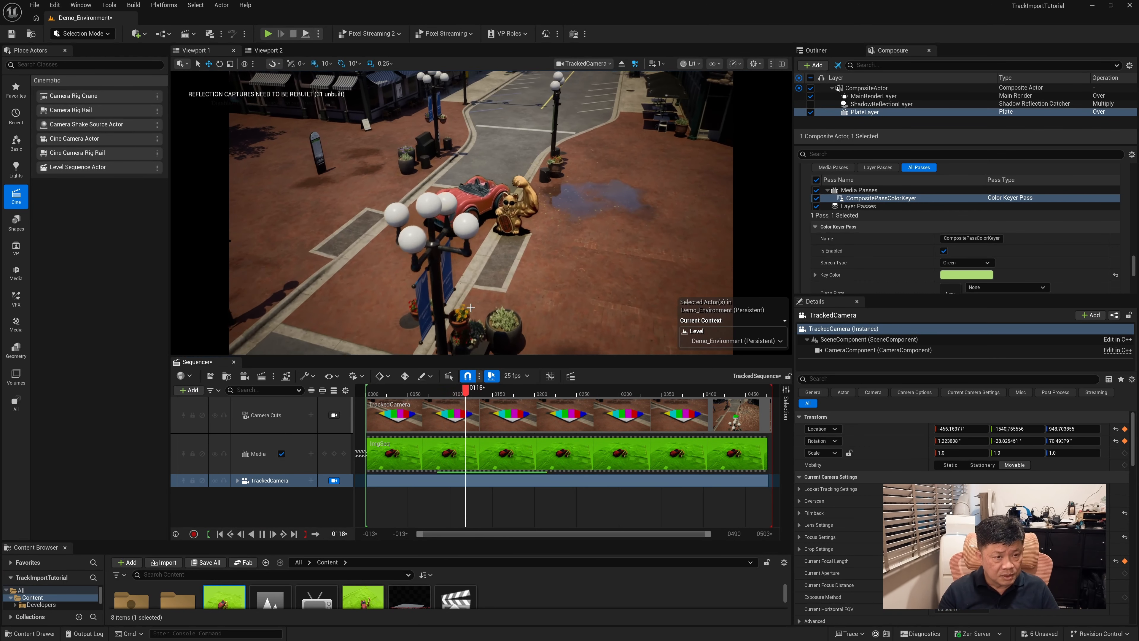
pyautogui.click(262, 533)
# Scale TableTrackFloorLevel to 0.75 in X and preview the result back to frame 142
pyautogui.click(816, 50)
pyautogui.click(857, 98)
pyautogui.press('r')
pyautogui.moveTo(479, 213); pyautogui.dragTo(485, 212)
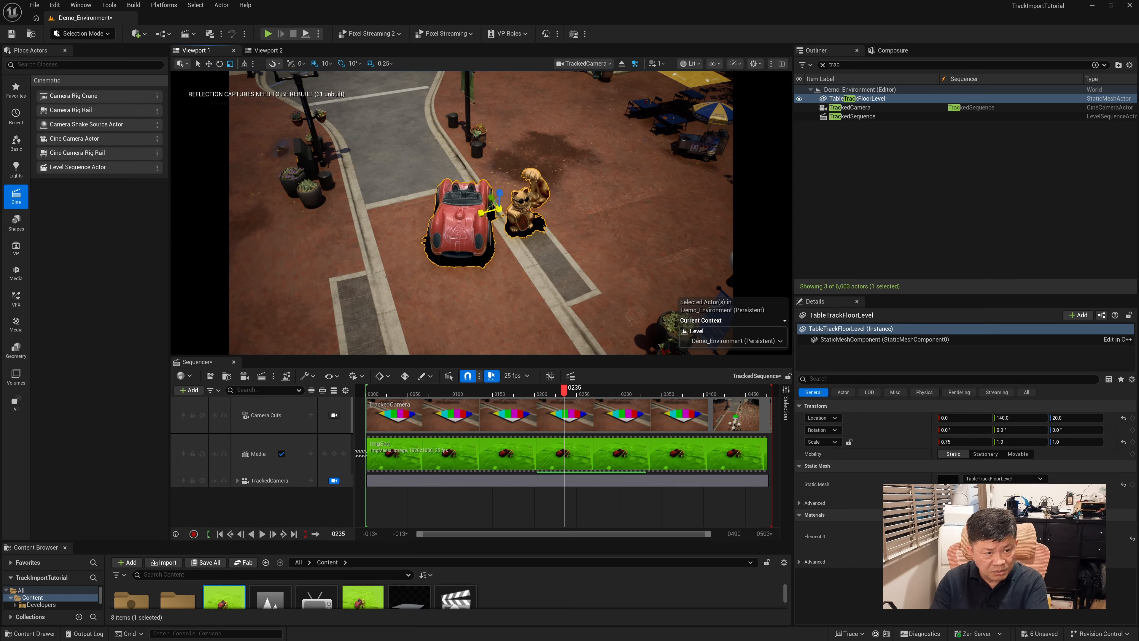
pyautogui.moveTo(564, 395); pyautogui.dragTo(486, 410)
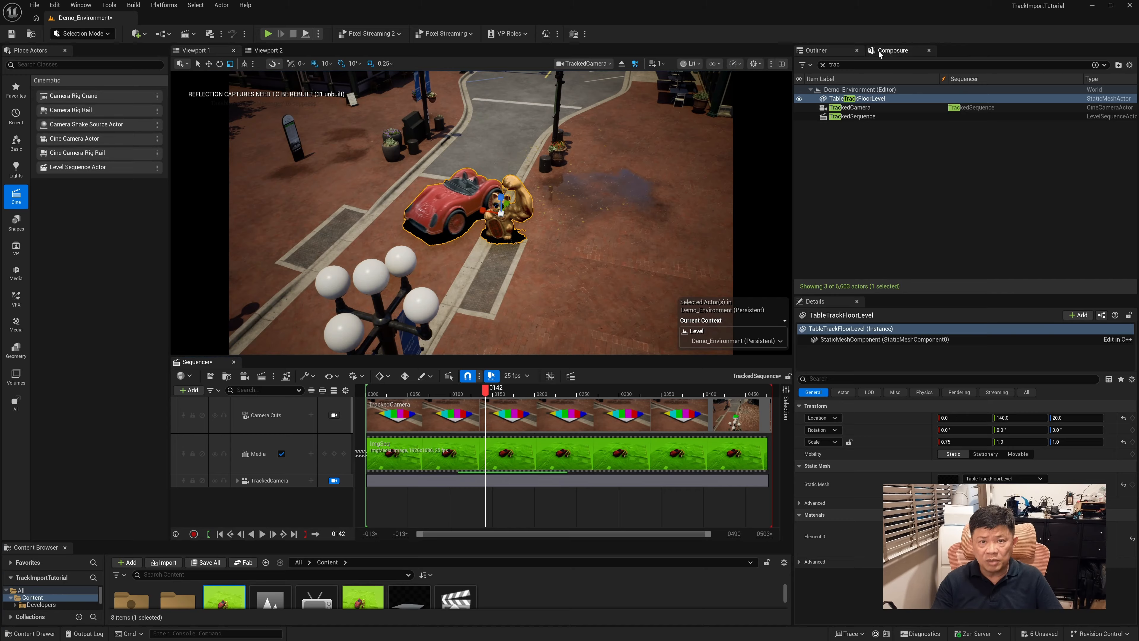
# Toggle PlateLayer, MainRenderLayer and CompositeActor to compare their contributions to the composite
pyautogui.click(893, 50)
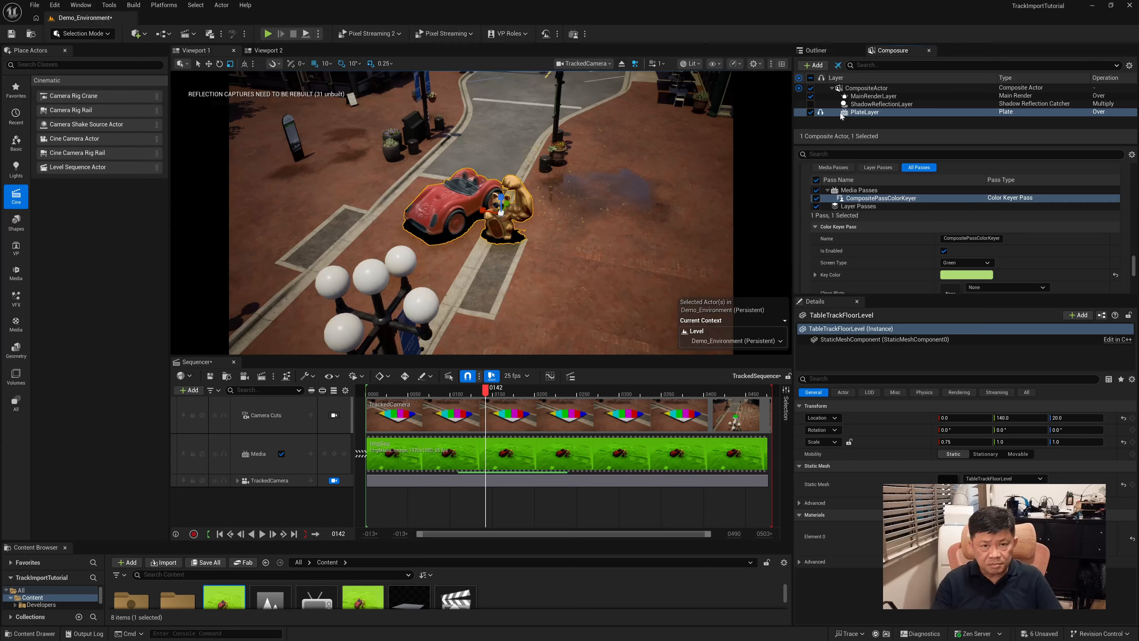
pyautogui.click(811, 112)
pyautogui.click(810, 112)
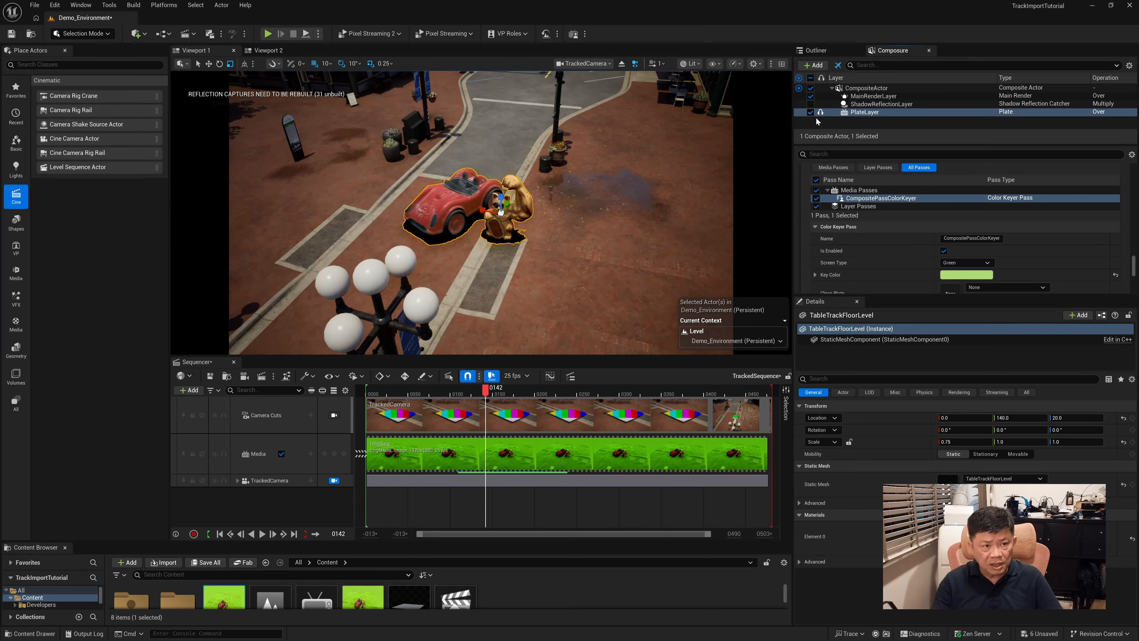
pyautogui.click(812, 96)
pyautogui.click(812, 96)
pyautogui.click(811, 96)
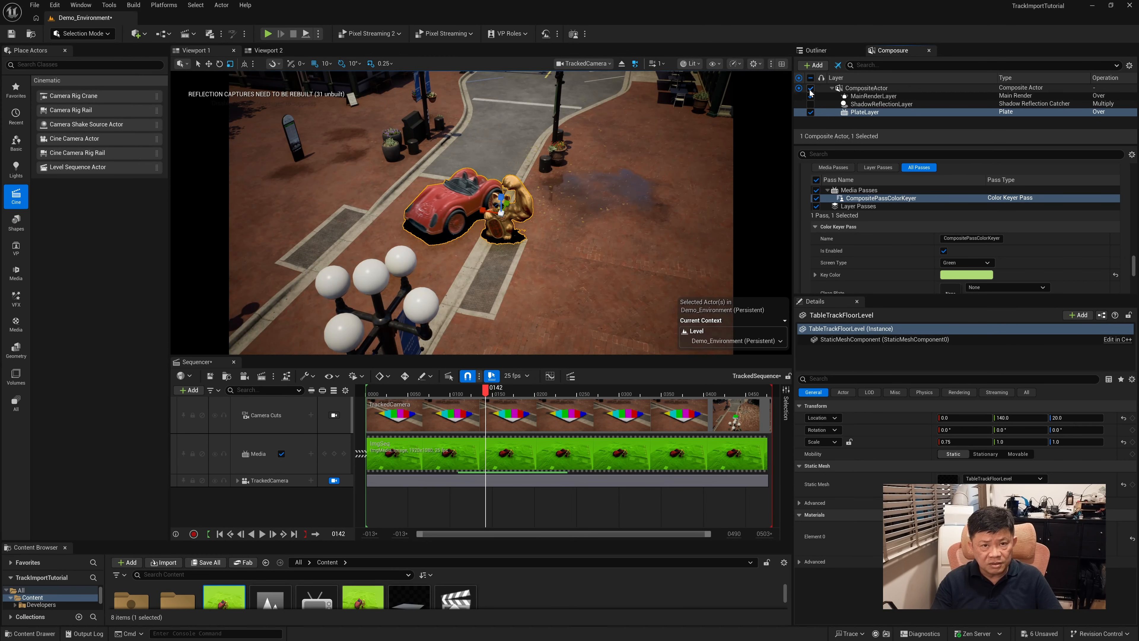
pyautogui.click(810, 89)
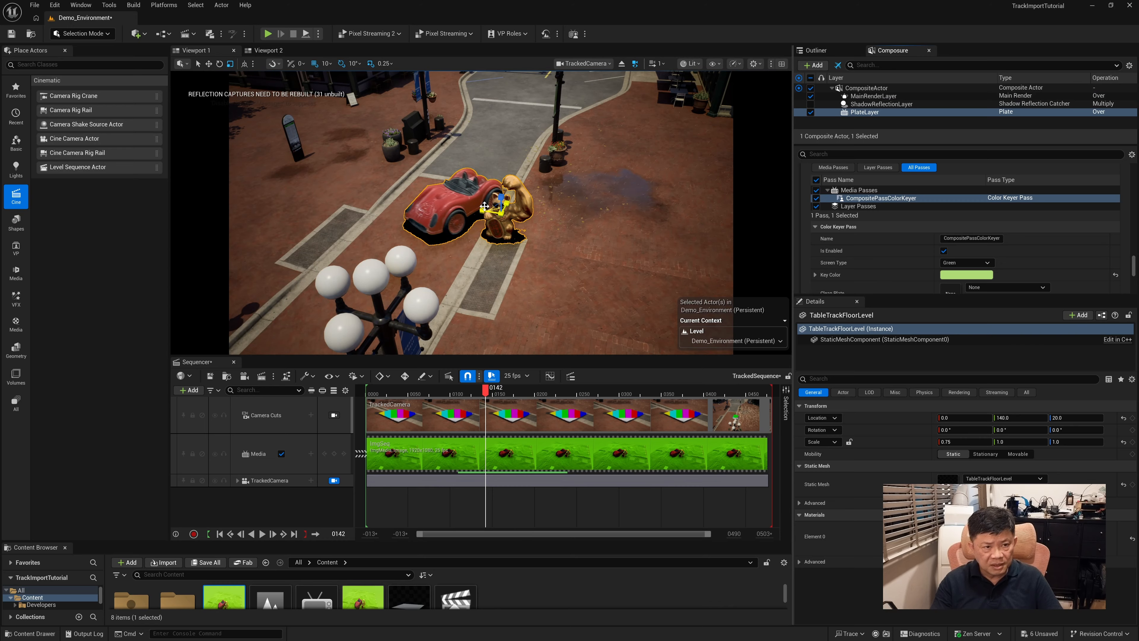
# Try an X scale of 1.0 on TableTrackFloorLevel, preview it at frame 212, and undo the scale change
pyautogui.moveTo(483, 210); pyautogui.dragTo(480, 210)
pyautogui.moveTo(486, 392); pyautogui.dragTo(545, 412)
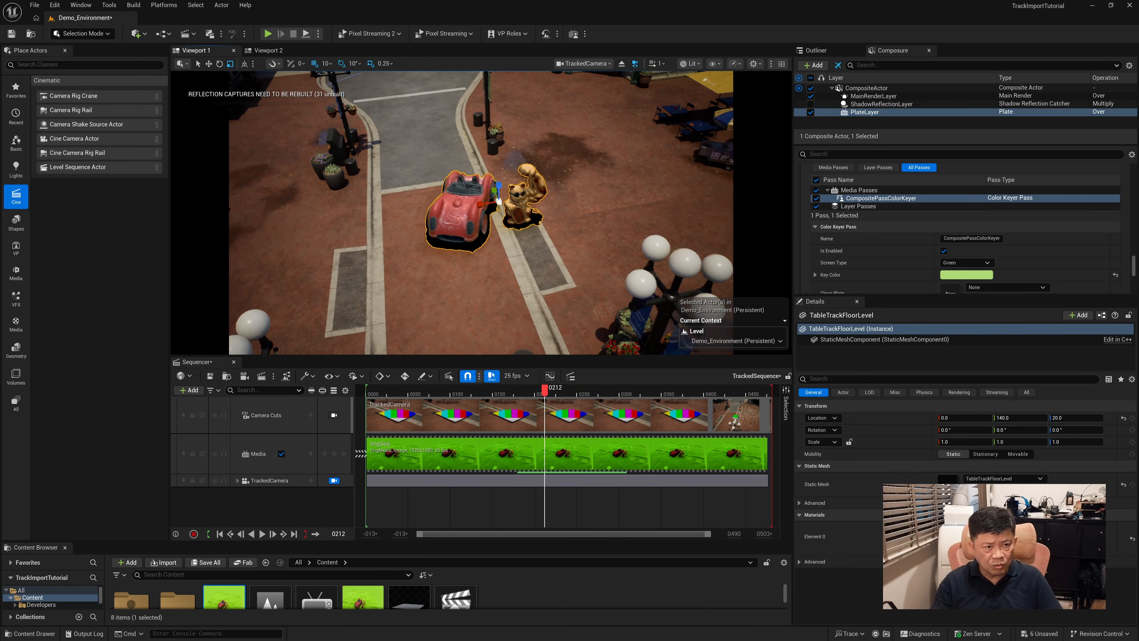
pyautogui.hotkey('ctrl', 'z')
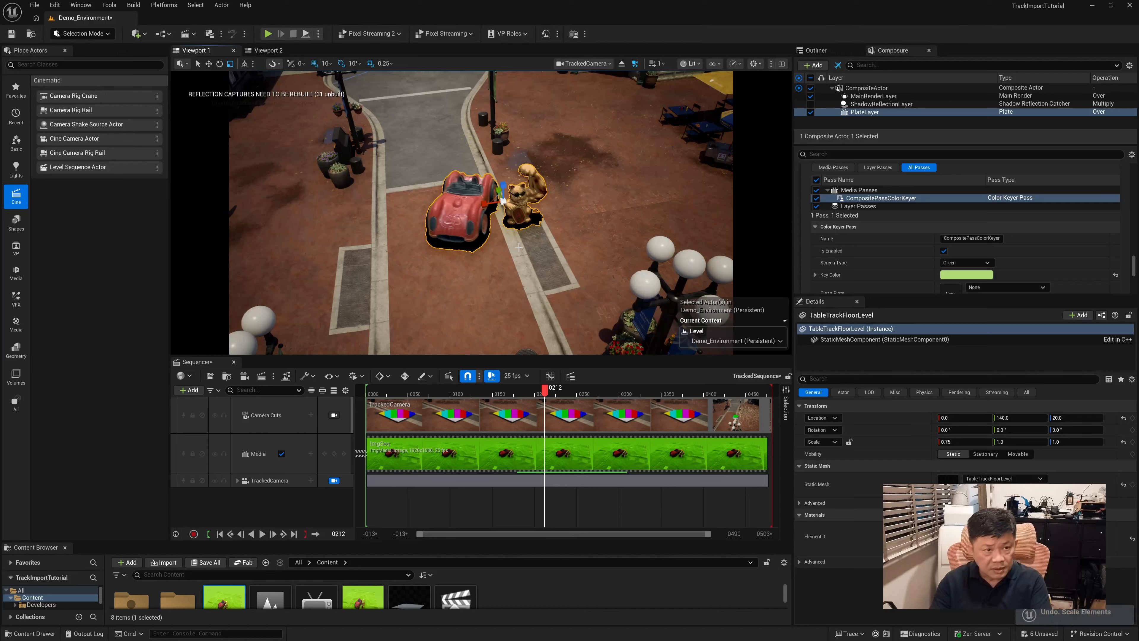
# Try a Y scale of 0.75 on TableTrackFloorLevel and preview the composite at frame 177
pyautogui.moveTo(498, 190); pyautogui.dragTo(500, 196)
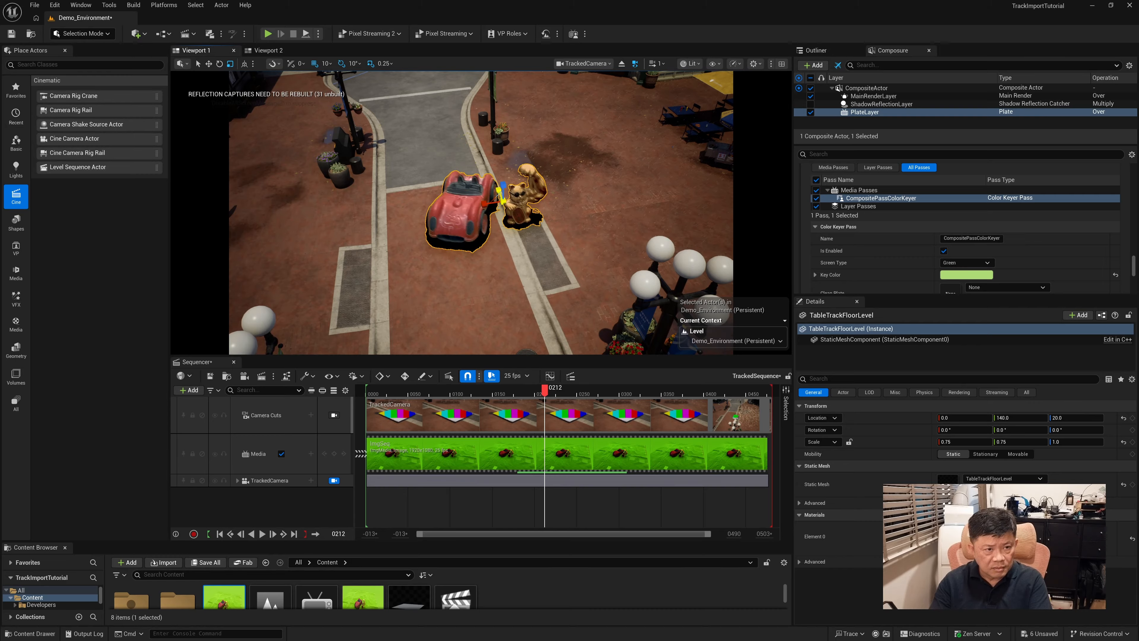
pyautogui.moveTo(545, 392); pyautogui.dragTo(515, 394)
pyautogui.click(705, 205)
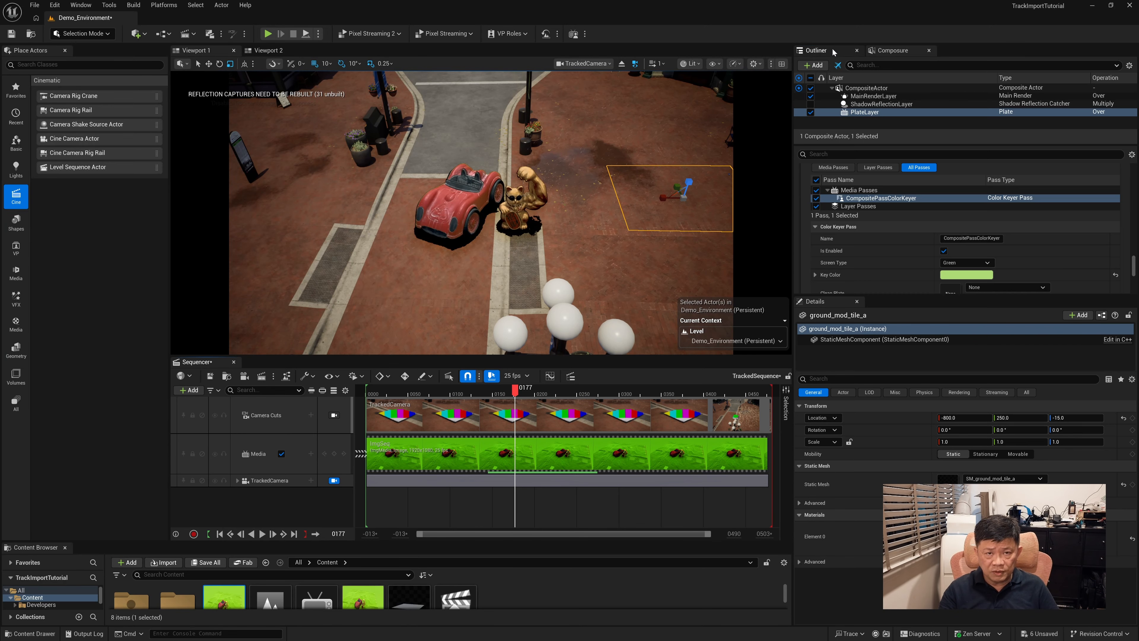
# Place an empty Actor on the ground in front of the car and locate it in the unfiltered Outliner
pyautogui.click(825, 50)
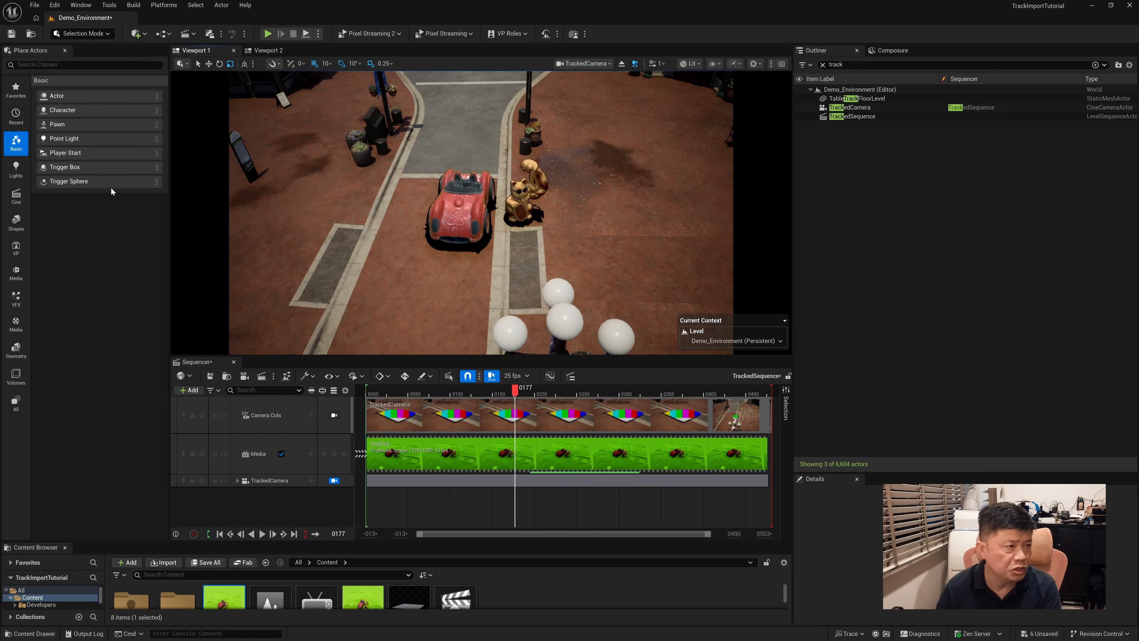
pyautogui.moveTo(55, 96); pyautogui.dragTo(487, 281)
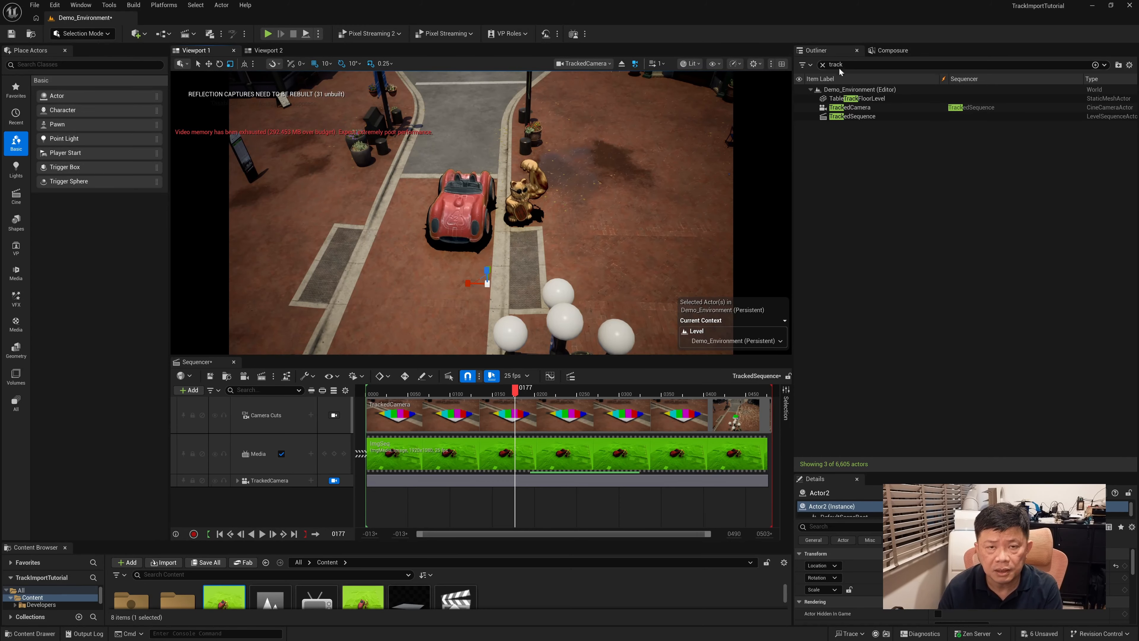
pyautogui.click(823, 65)
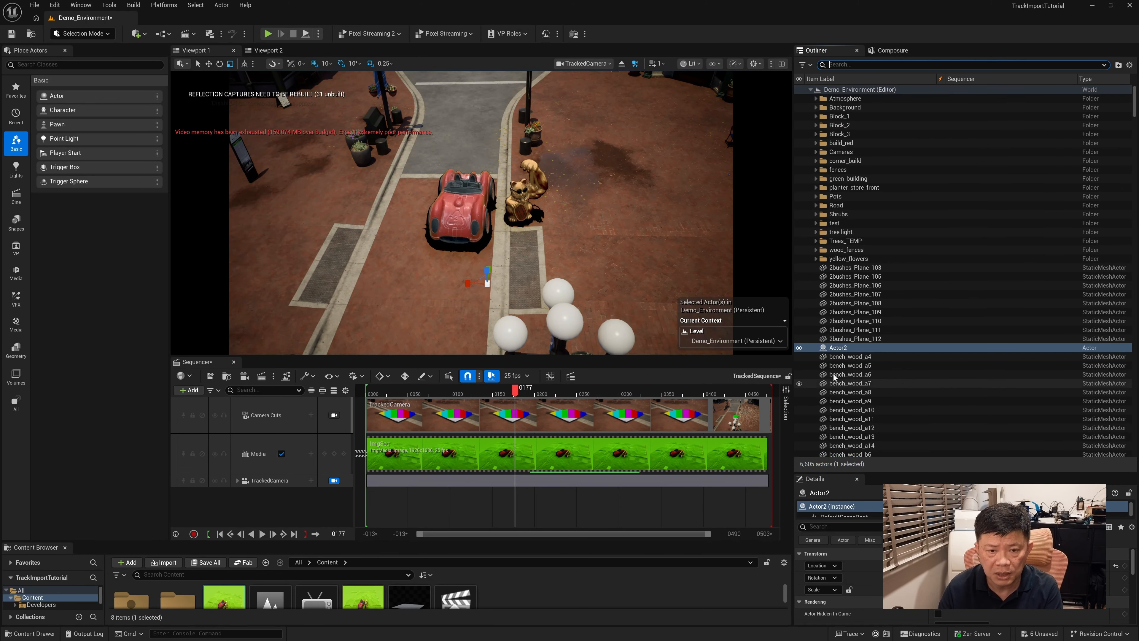
pyautogui.doubleClick(843, 352)
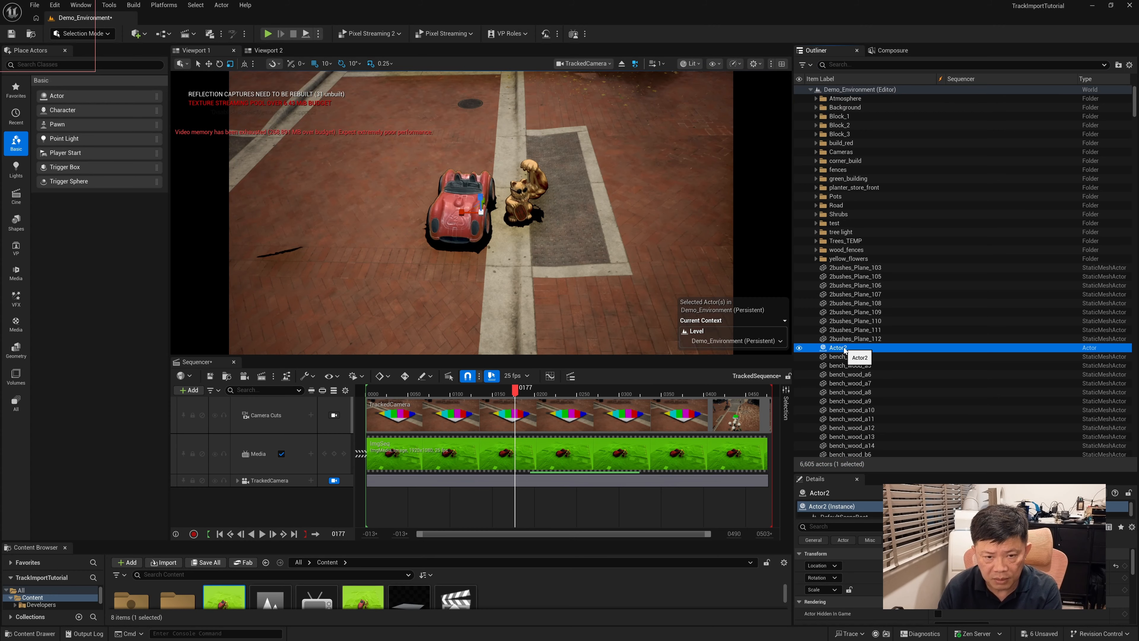
# Rename the newly placed actor as Tracked_ActorGroup
pyautogui.press('F2')
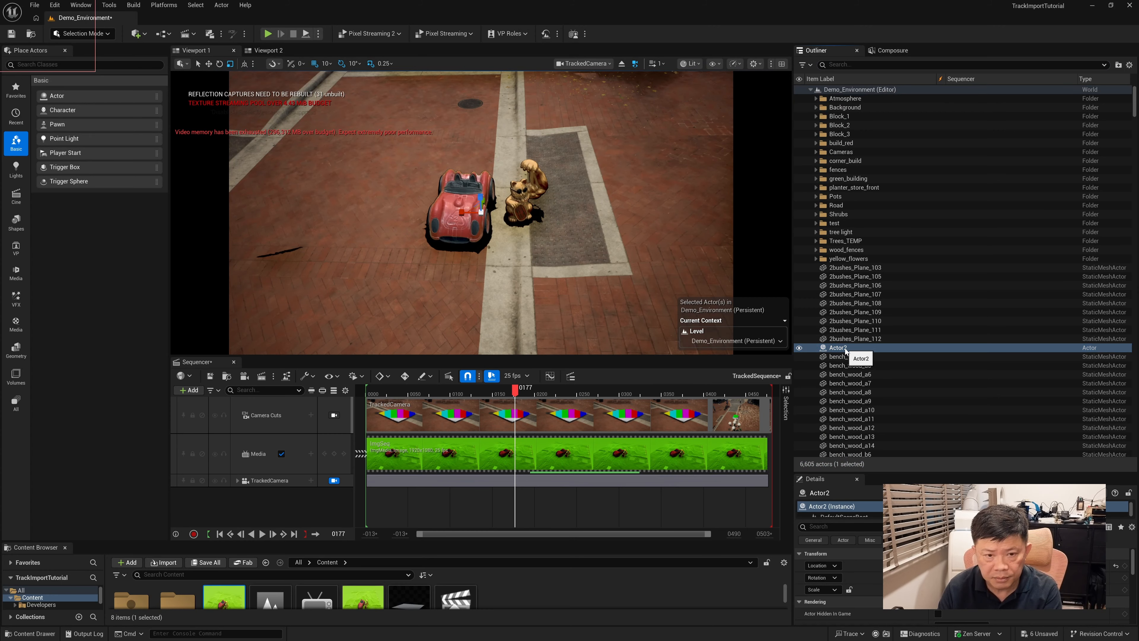
pyautogui.rightClick(841, 351)
pyautogui.moveTo(879, 428)
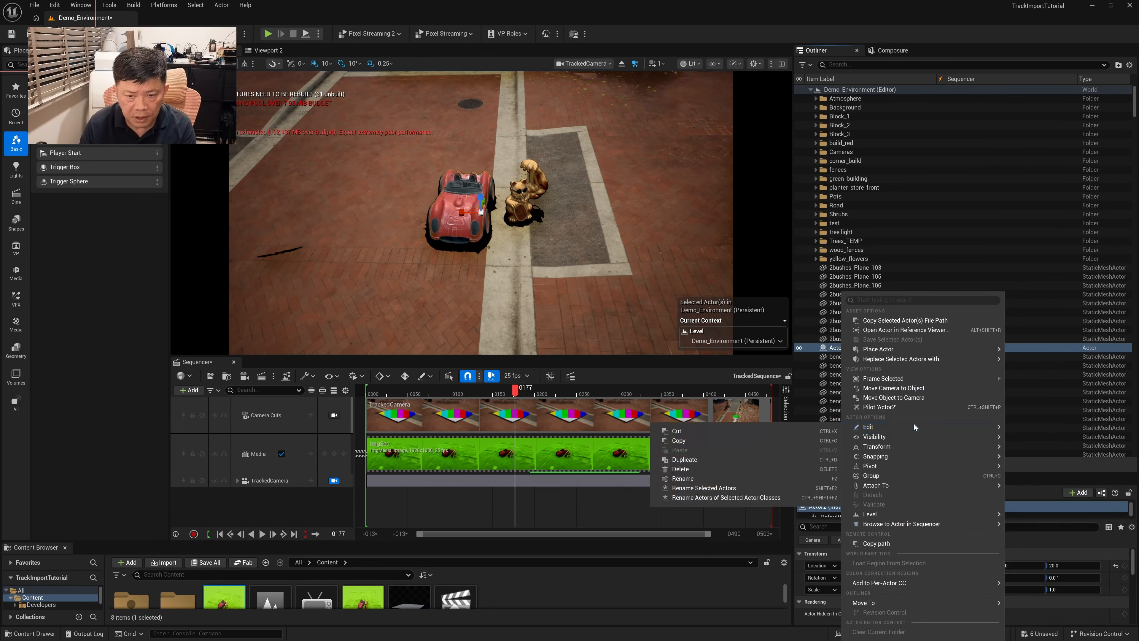
pyautogui.click(718, 478)
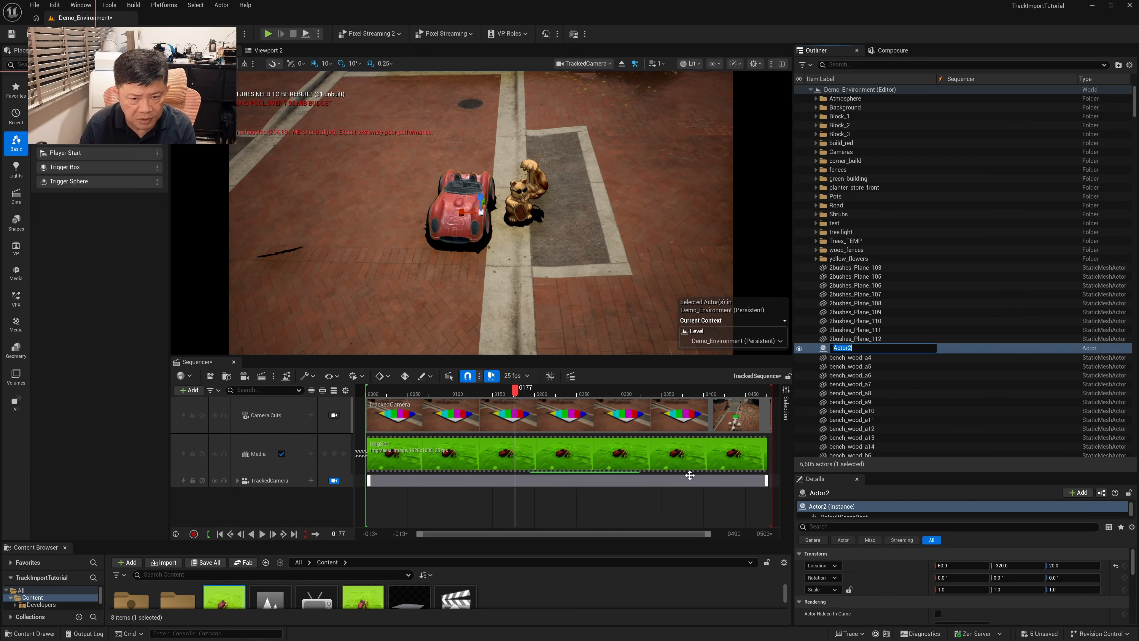
pyautogui.write('Tracked_')
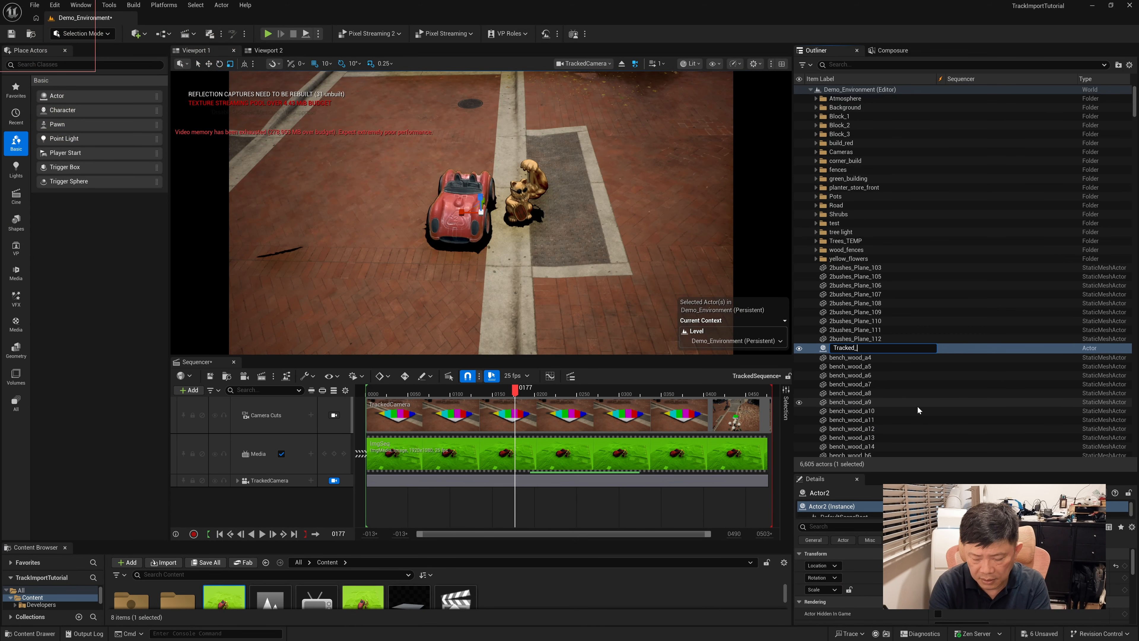
pyautogui.write('Actor')
pyautogui.write('Group')
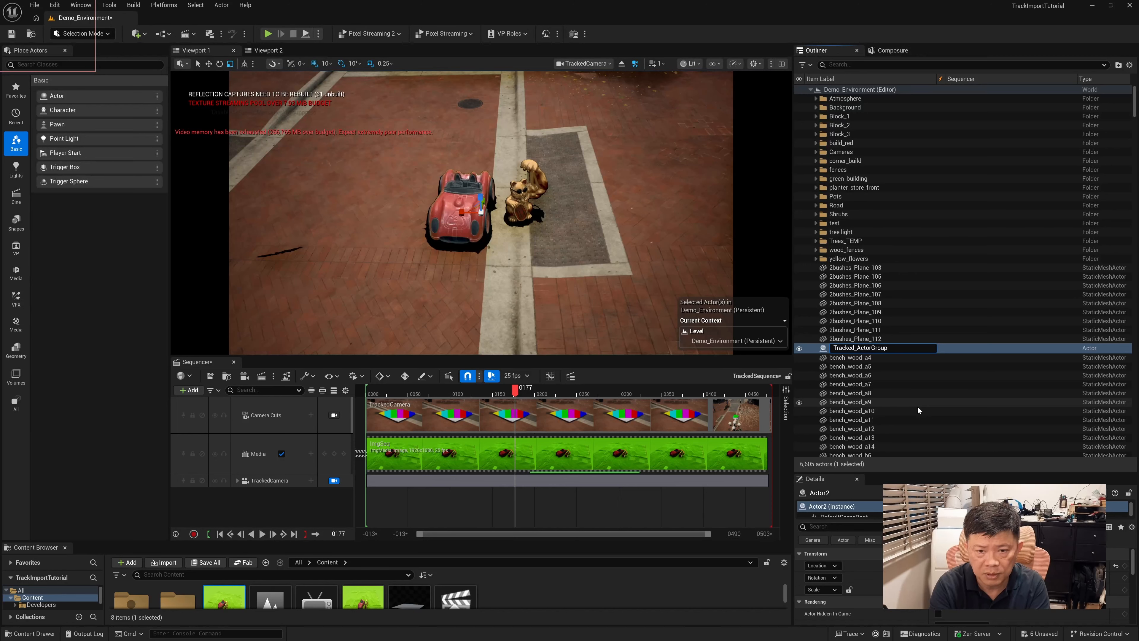
pyautogui.press('Return')
# Filter the Outliner by "track" and try to parent TrackedCamera and TableTrackFloorLevel together under Tracked_ActorGroup
pyautogui.click(881, 65)
pyautogui.write('track')
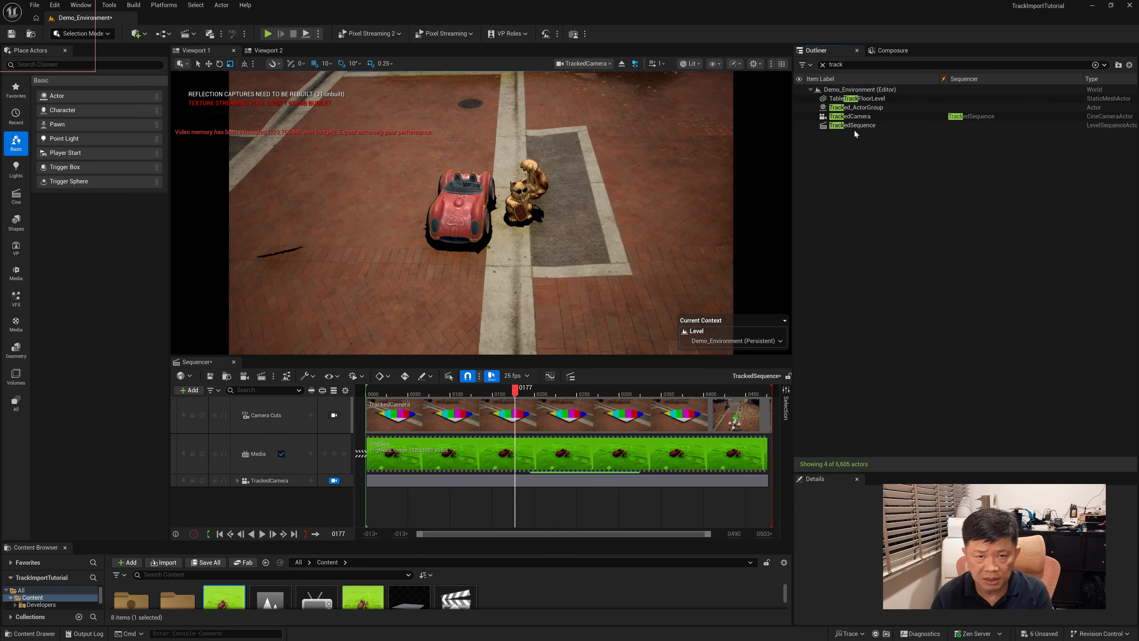
pyautogui.click(847, 117)
pyautogui.keyDown('ctrl'); pyautogui.click(857, 98); pyautogui.keyUp('ctrl')
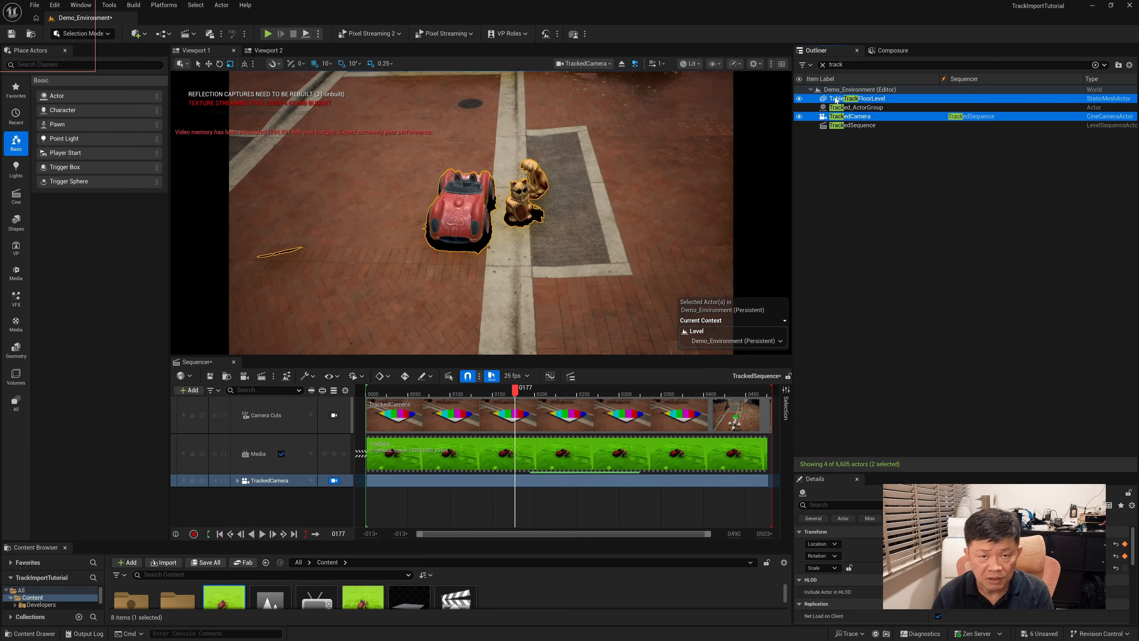
pyautogui.moveTo(828, 102); pyautogui.dragTo(825, 110)
# Ungroup TrackedCamera and TableTrackFloorLevel, and parent TrackedCamera under Tracked_ActorGroup
pyautogui.rightClick(902, 107)
pyautogui.moveTo(933, 324)
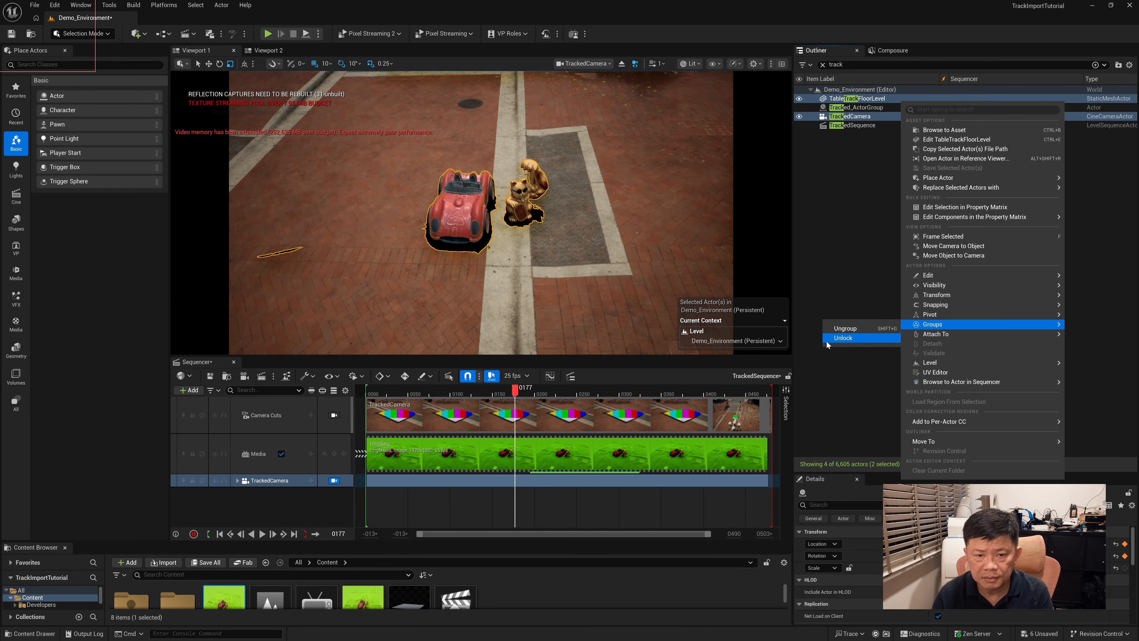
pyautogui.click(846, 329)
pyautogui.click(837, 118)
pyautogui.moveTo(837, 117)
pyautogui.mouseDown()
pyautogui.moveTo(856, 108)
pyautogui.moveTo(843, 99)
pyautogui.moveTo(846, 109)
pyautogui.mouseUp()
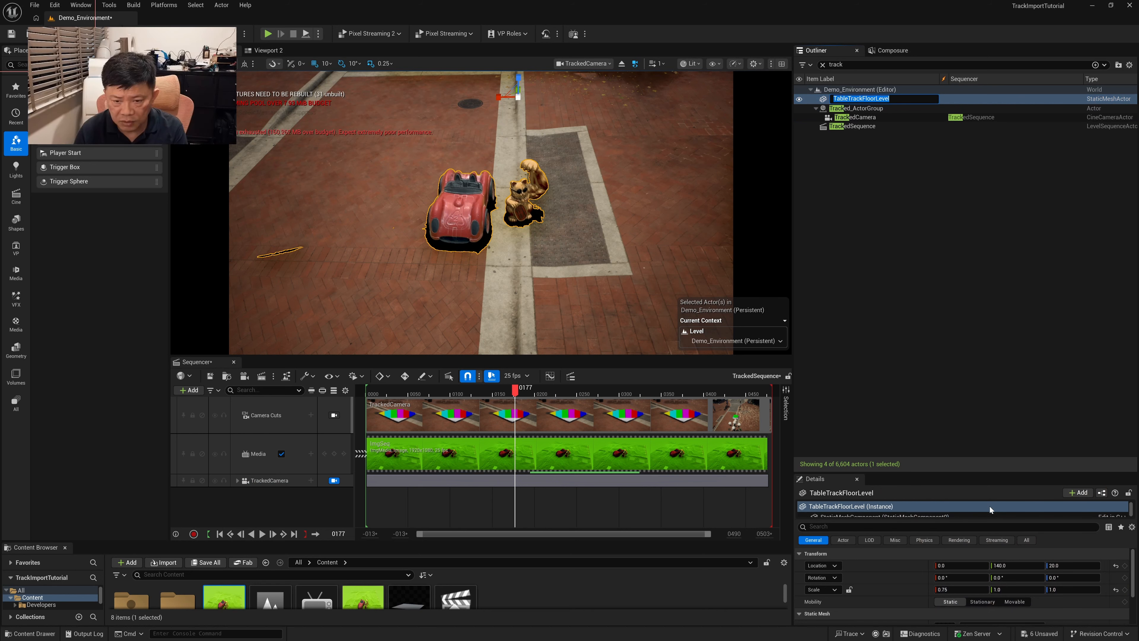
# Set TableTrackFloorLevel's mobility to Movable and parent it under Tracked_ActorGroup
pyautogui.moveTo(989, 473); pyautogui.dragTo(989, 307)
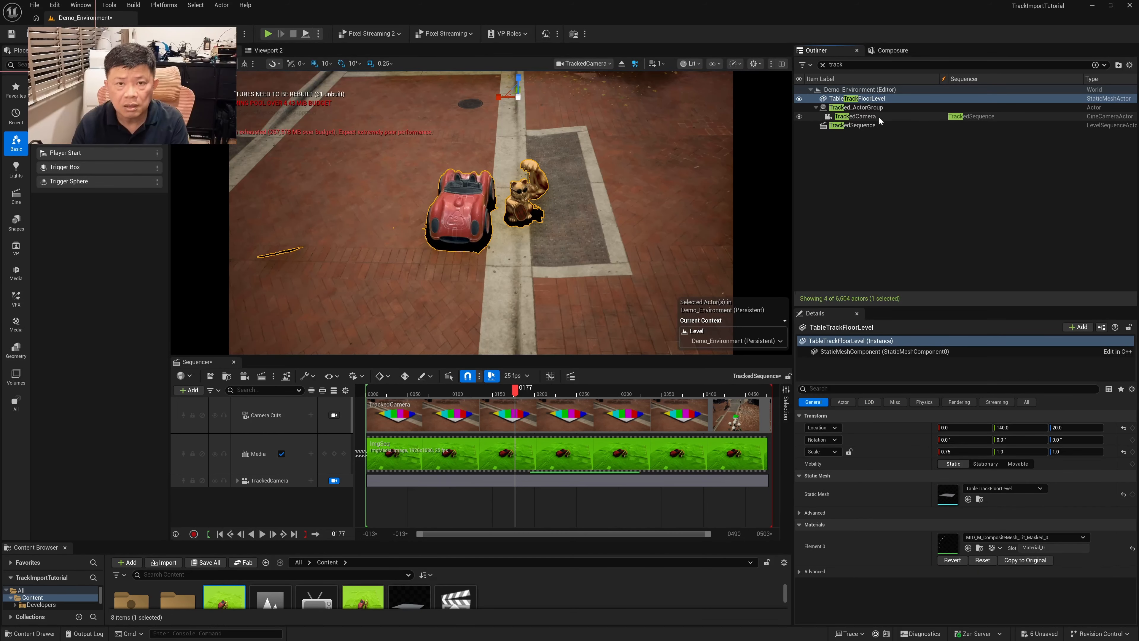
pyautogui.click(870, 109)
pyautogui.click(857, 99)
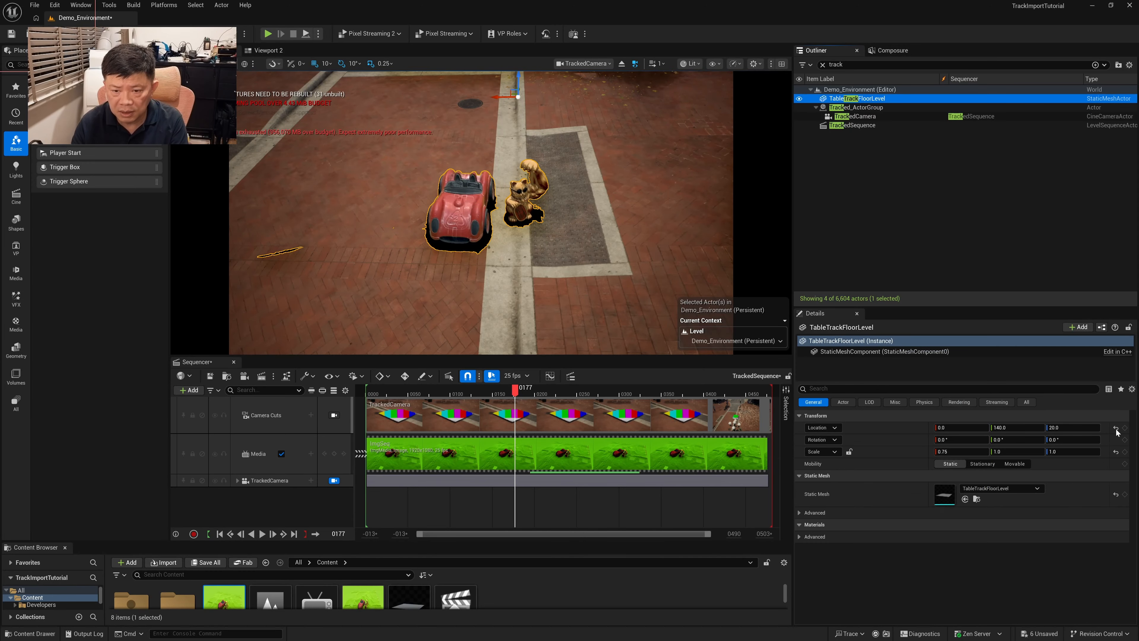
pyautogui.click(1018, 464)
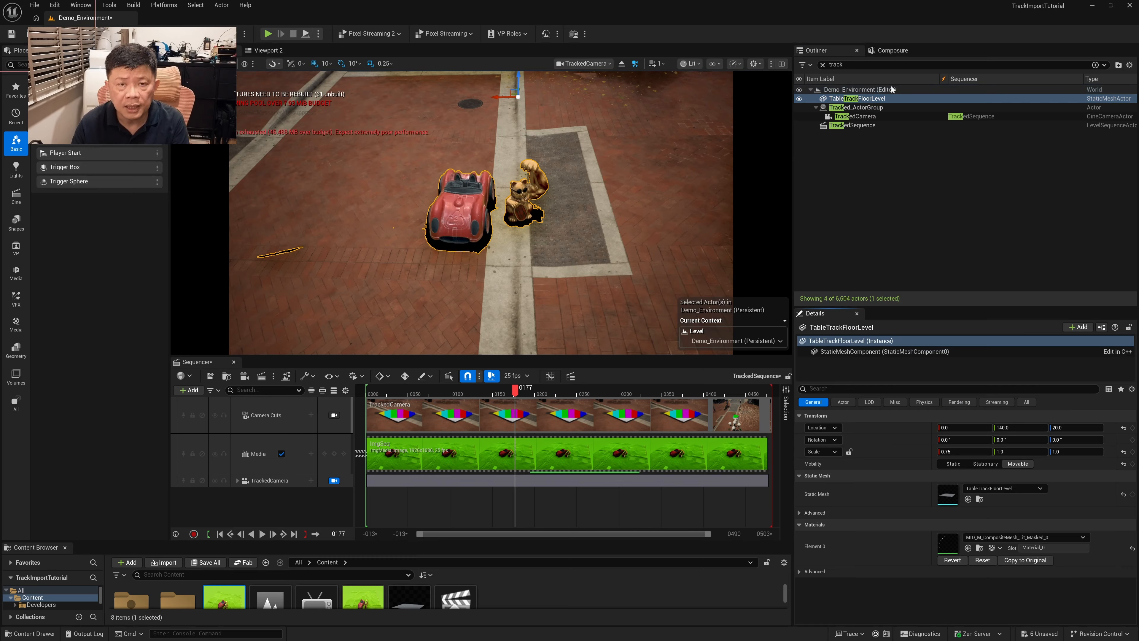
pyautogui.moveTo(859, 99); pyautogui.dragTo(864, 109)
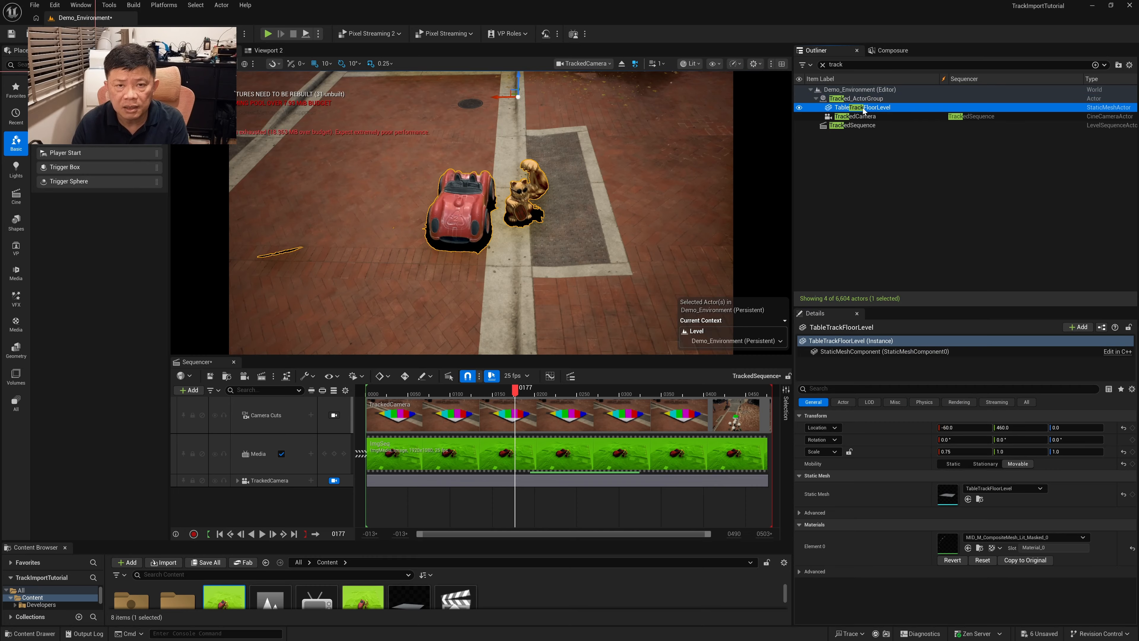
# Move Tracked_ActorGroup along Y to about 1440 so the tracked objects sit on the road
pyautogui.click(859, 98)
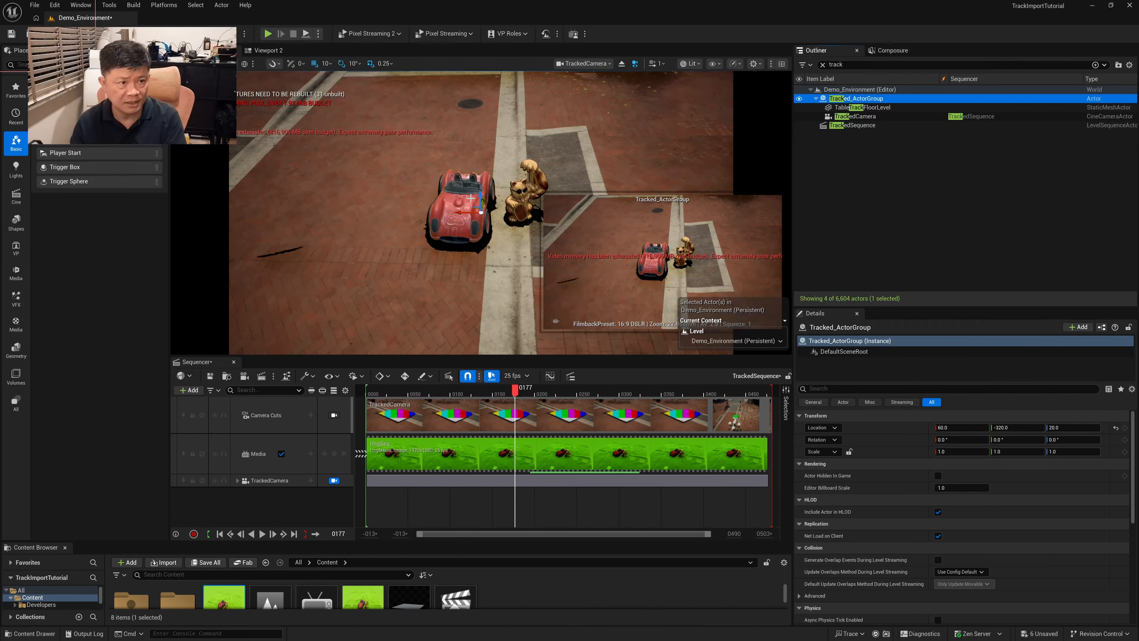
pyautogui.moveTo(484, 200); pyautogui.dragTo(492, 110)
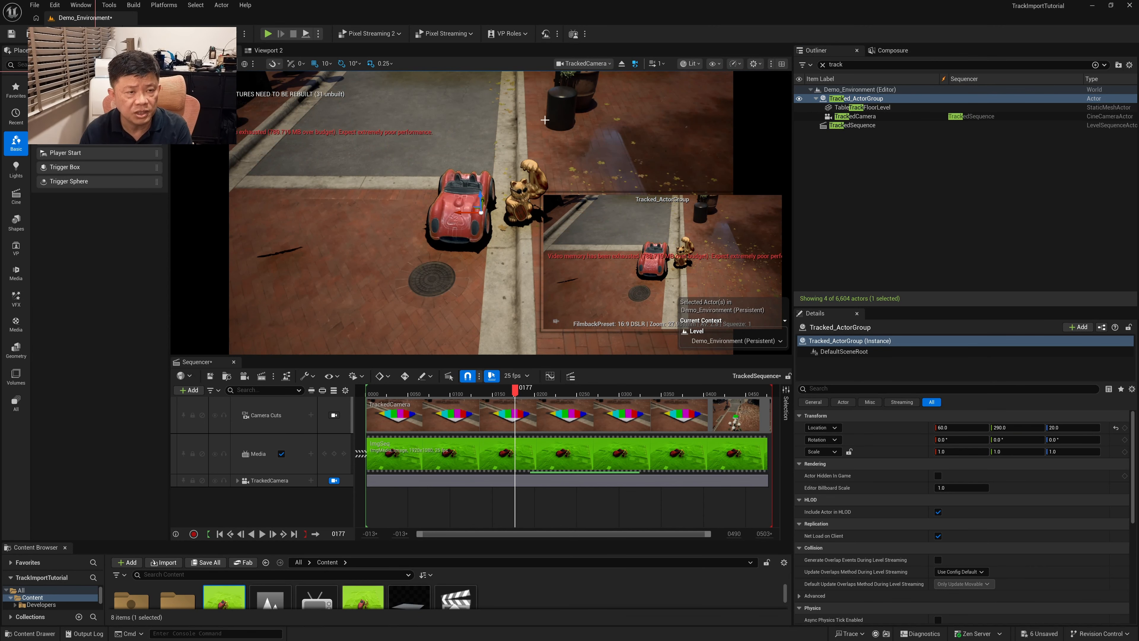
pyautogui.moveTo(482, 201); pyautogui.dragTo(487, 112)
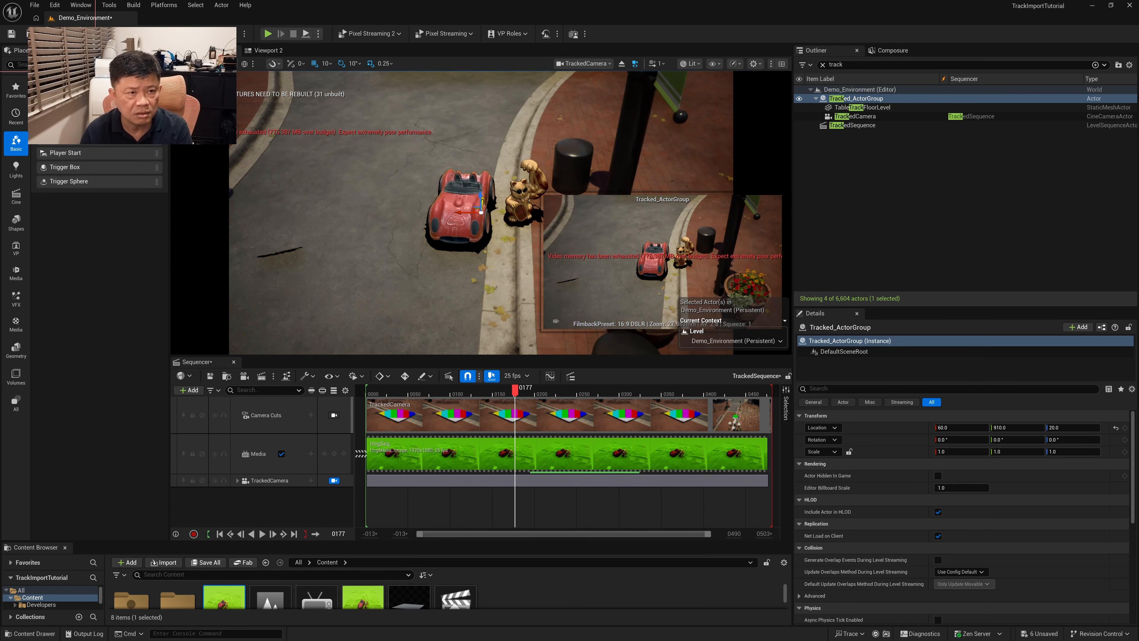
pyautogui.moveTo(483, 200); pyautogui.dragTo(476, 88)
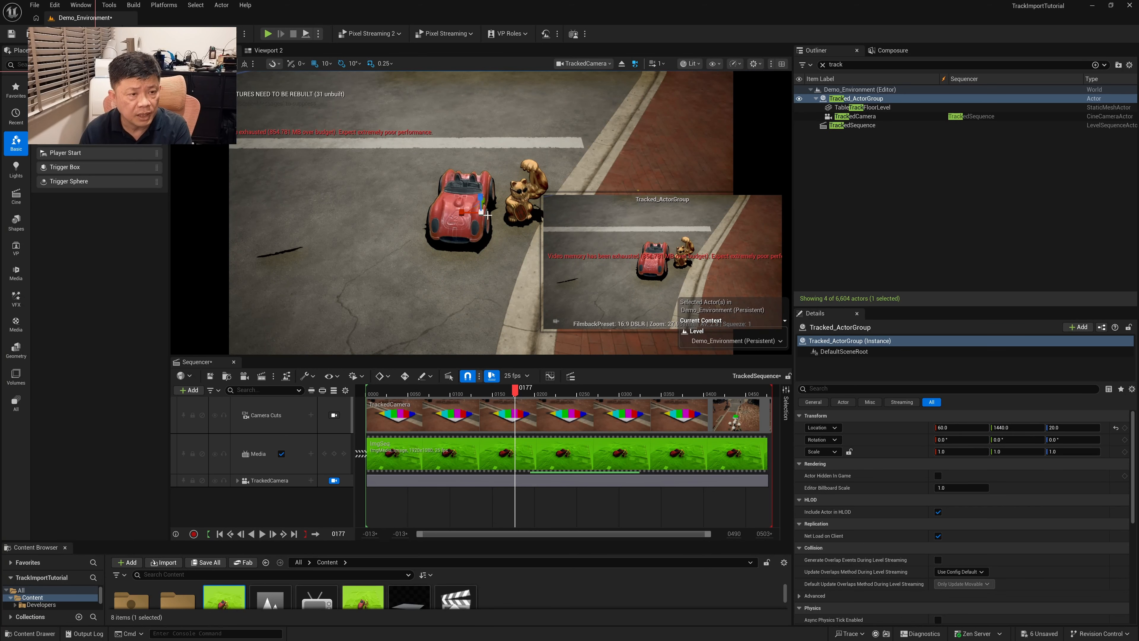
# Scale Tracked_ActorGroup uniformly to 1.75, rotate it 90° about Z, and preview it at frame 163
pyautogui.moveTo(482, 215); pyautogui.dragTo(485, 187)
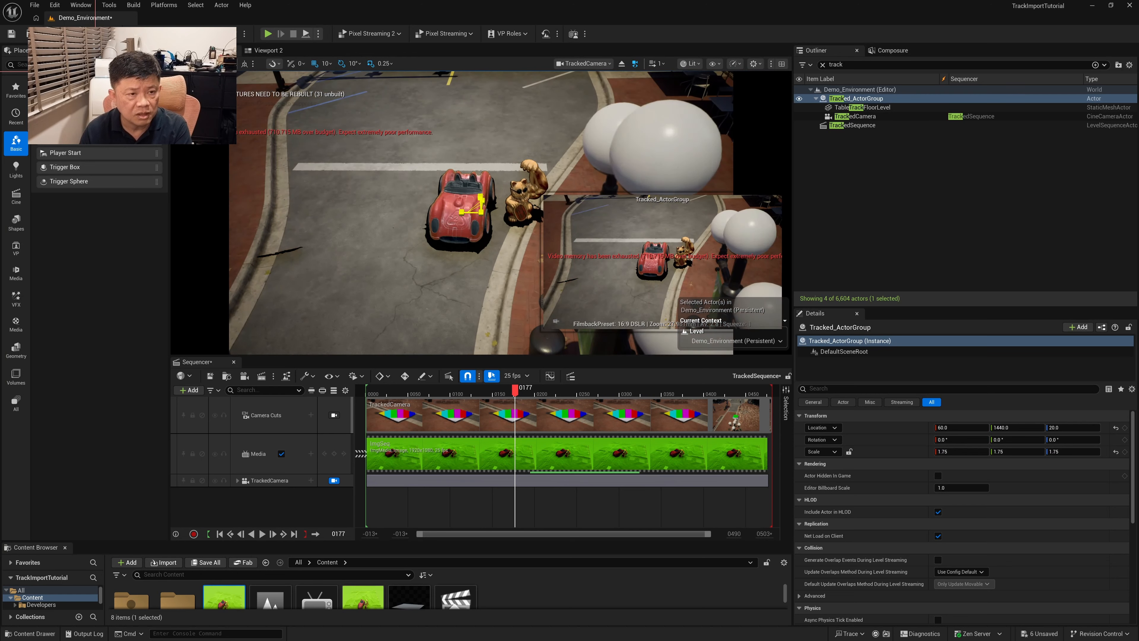
pyautogui.moveTo(503, 227); pyautogui.dragTo(543, 228)
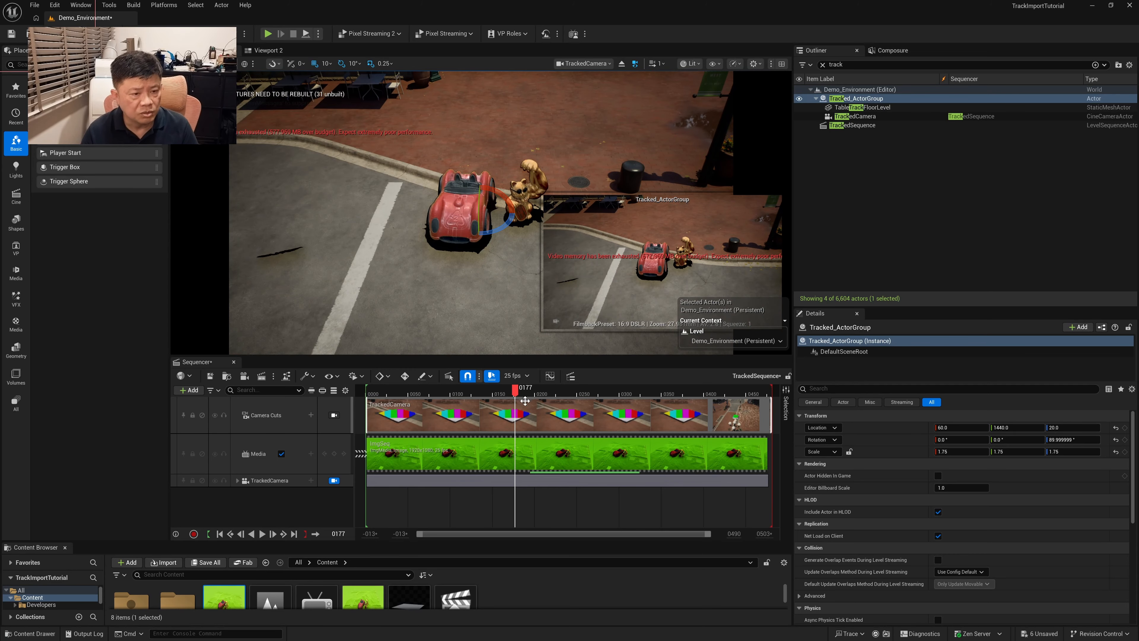
pyautogui.moveTo(516, 392); pyautogui.dragTo(504, 432)
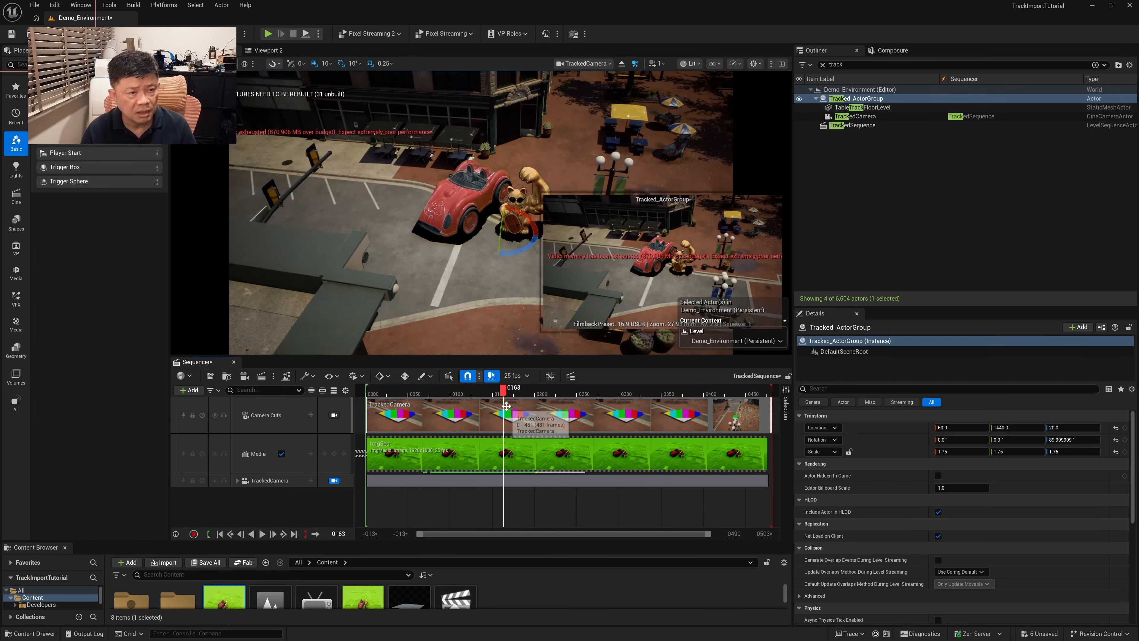
# Move Tracked_ActorGroup into the street intersection at about X 640, Y 6540
pyautogui.moveTo(485, 229); pyautogui.dragTo(269, 230)
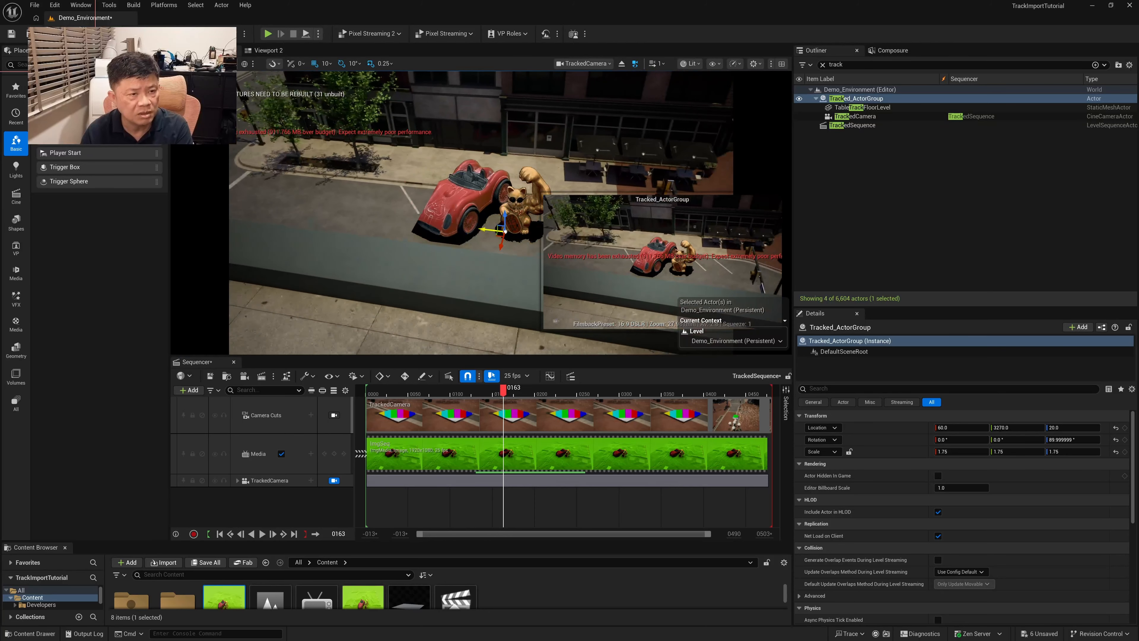
pyautogui.moveTo(488, 231); pyautogui.dragTo(305, 243)
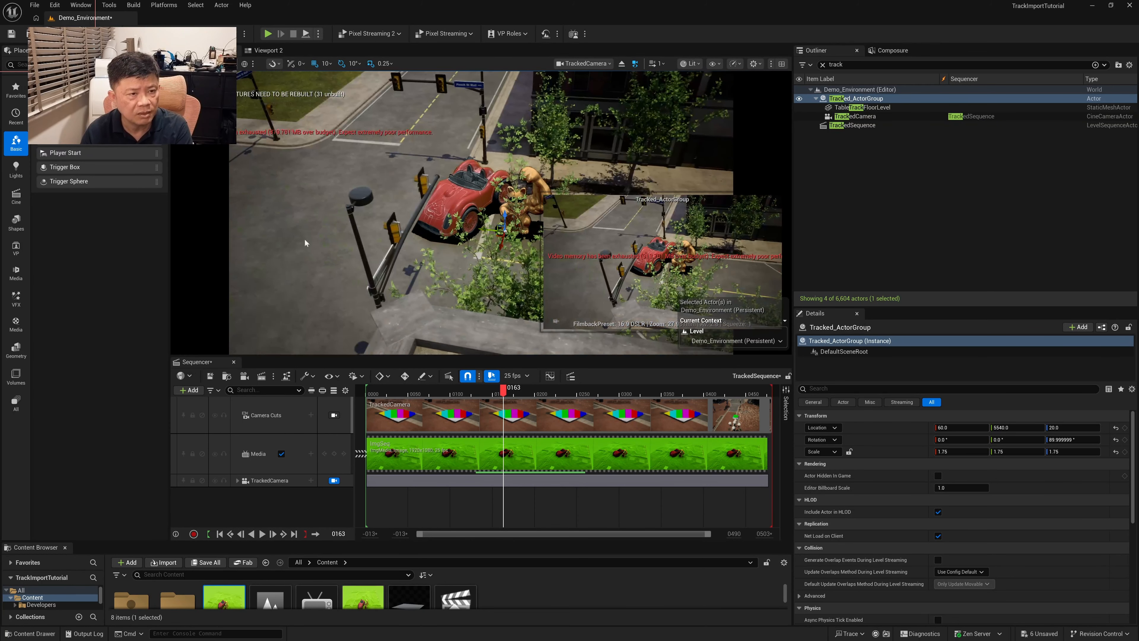
pyautogui.moveTo(482, 229); pyautogui.dragTo(404, 242)
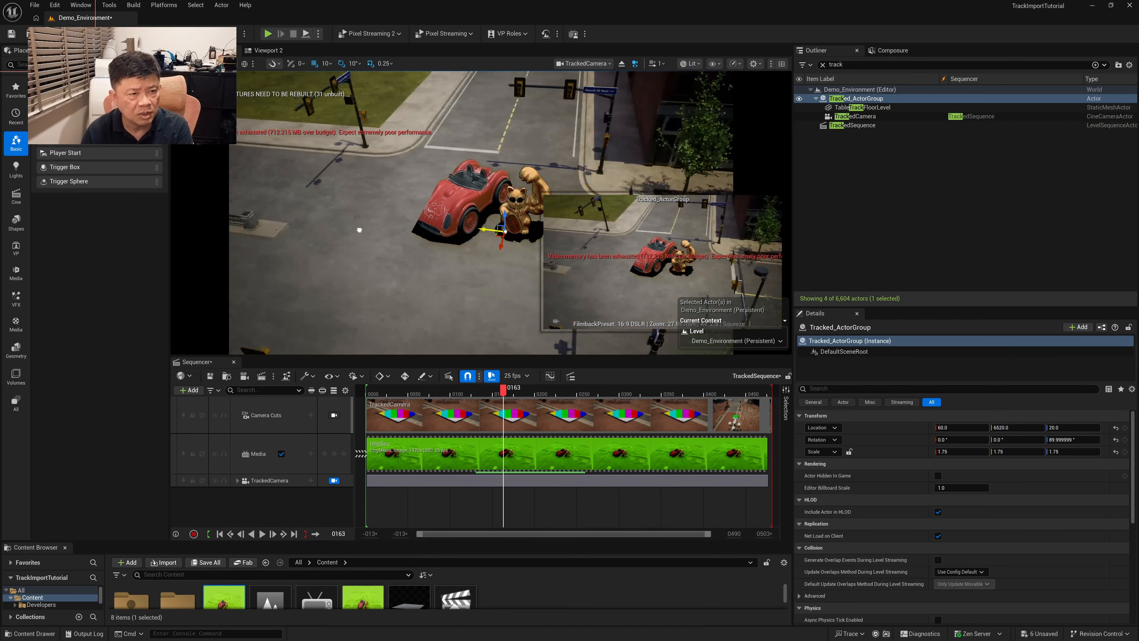
pyautogui.moveTo(501, 240); pyautogui.dragTo(503, 314)
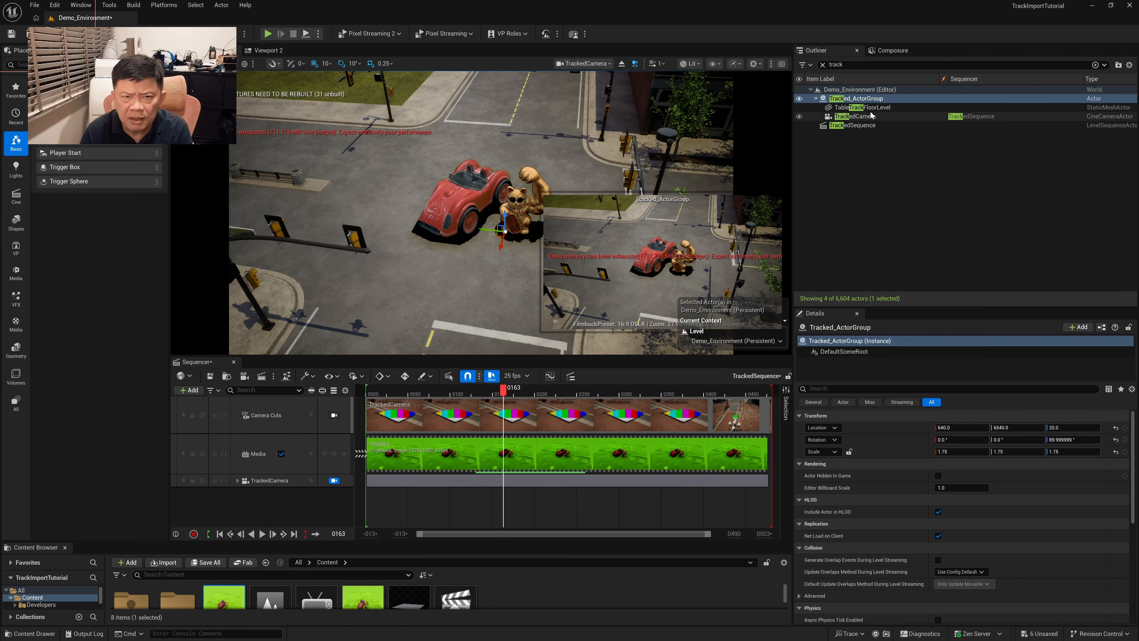
# Scale TableTrackFloorLevel to 1.6875 in X and play the sequence from the start to preview the composite
pyautogui.click(862, 107)
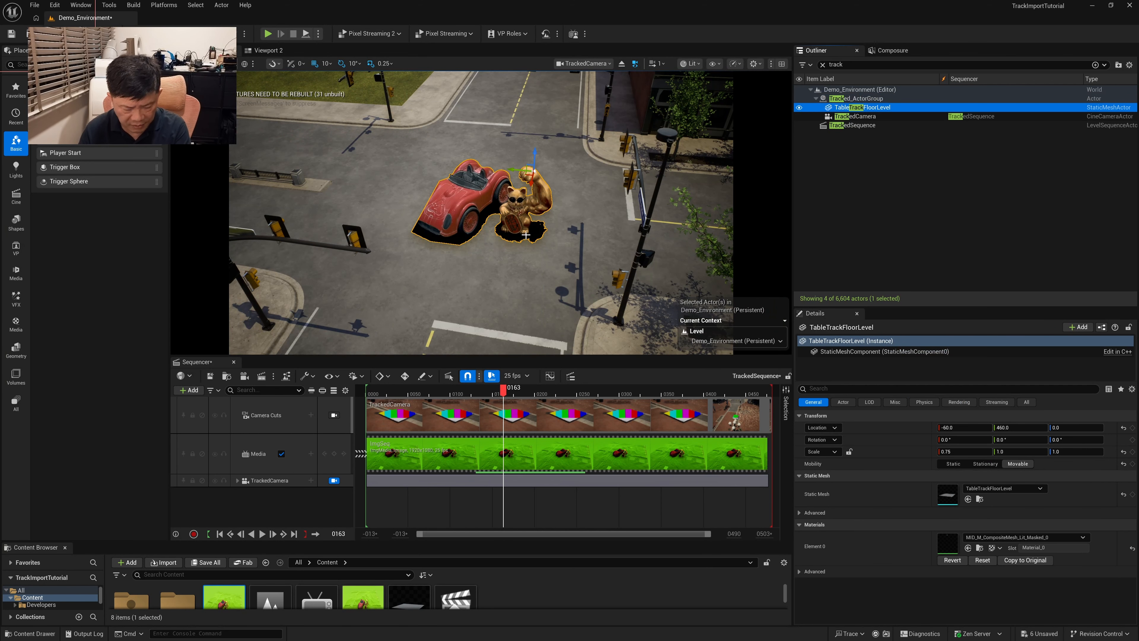
pyautogui.moveTo(516, 173); pyautogui.dragTo(514, 169)
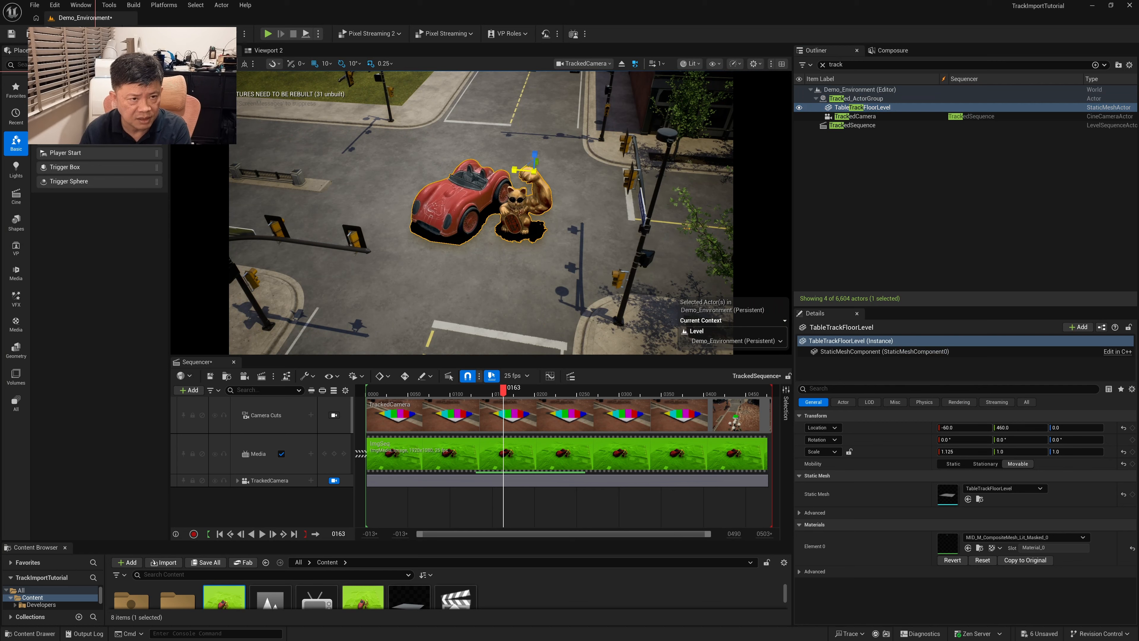
pyautogui.click(555, 109)
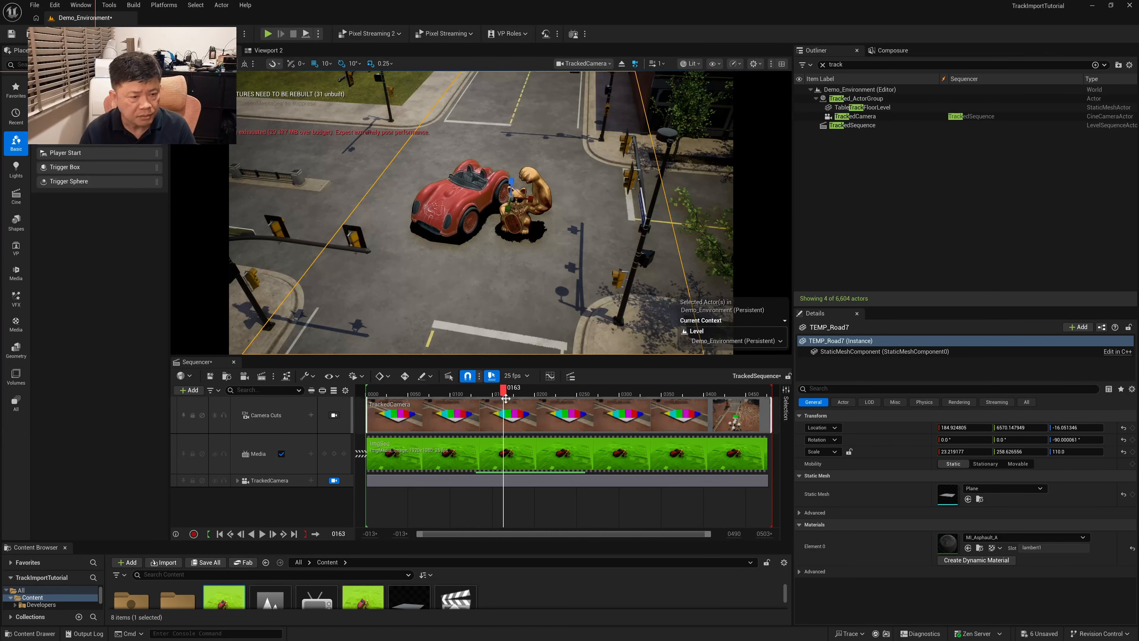
pyautogui.moveTo(506, 399); pyautogui.dragTo(369, 440)
pyautogui.click(262, 533)
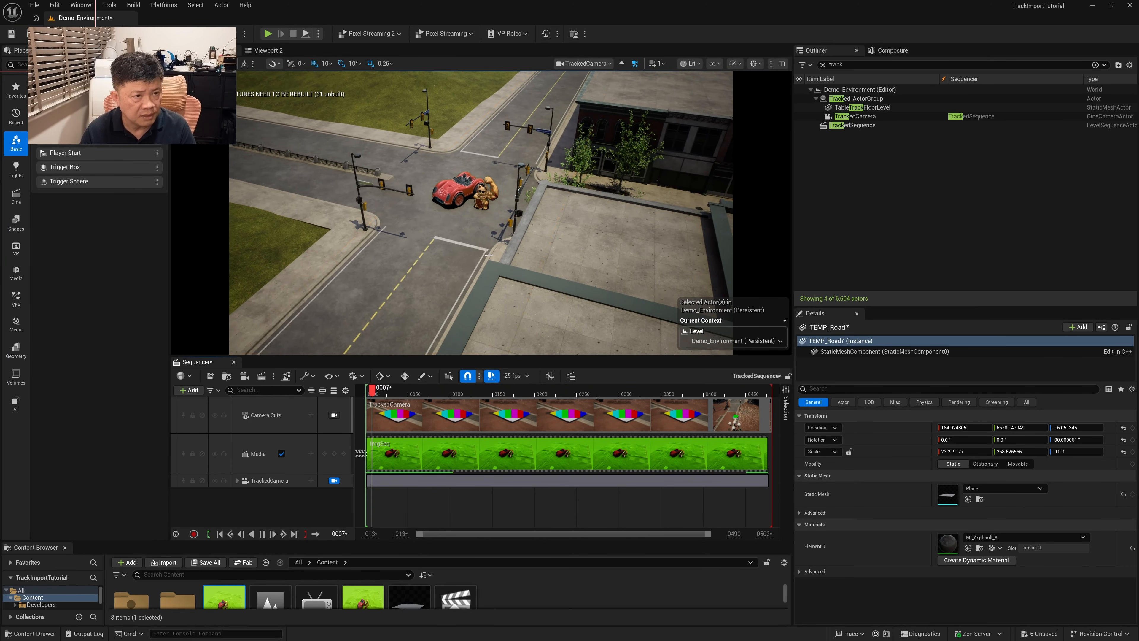